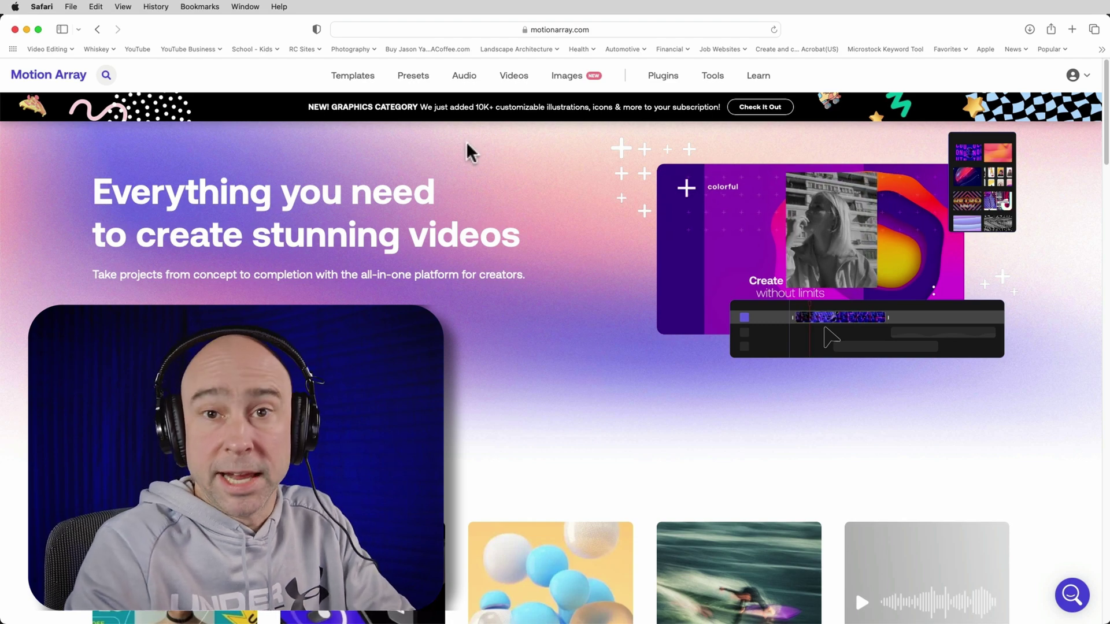
Step: Open the Motion Graphics category of the video library and search it for "countdown"
{"action": "mouse_move", "coordinate": [419, 88]}
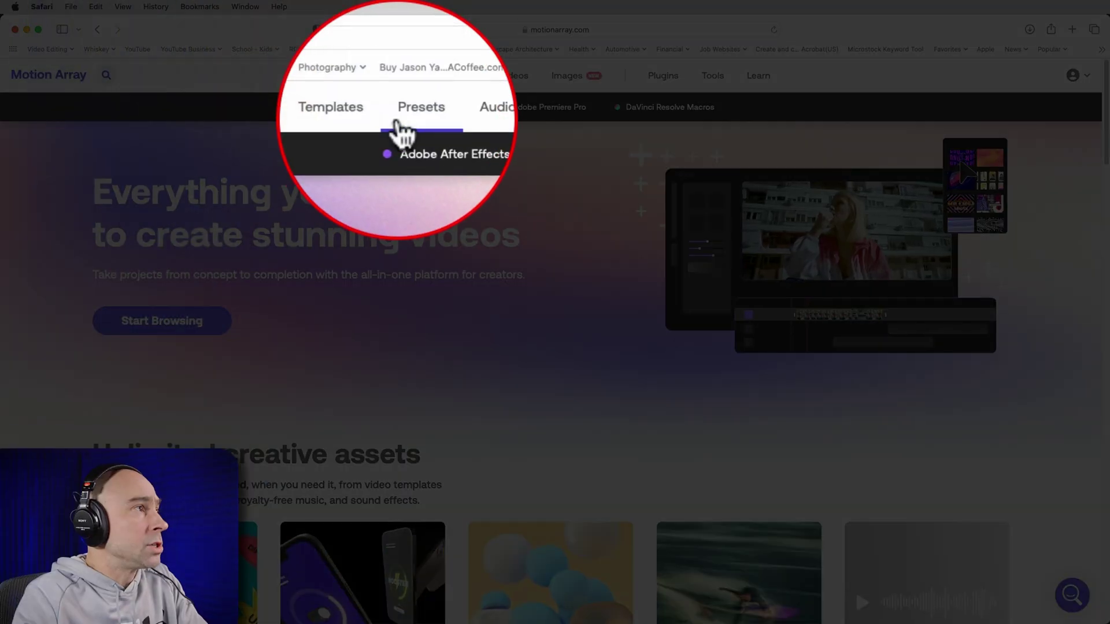
{"action": "mouse_move", "coordinate": [512, 78]}
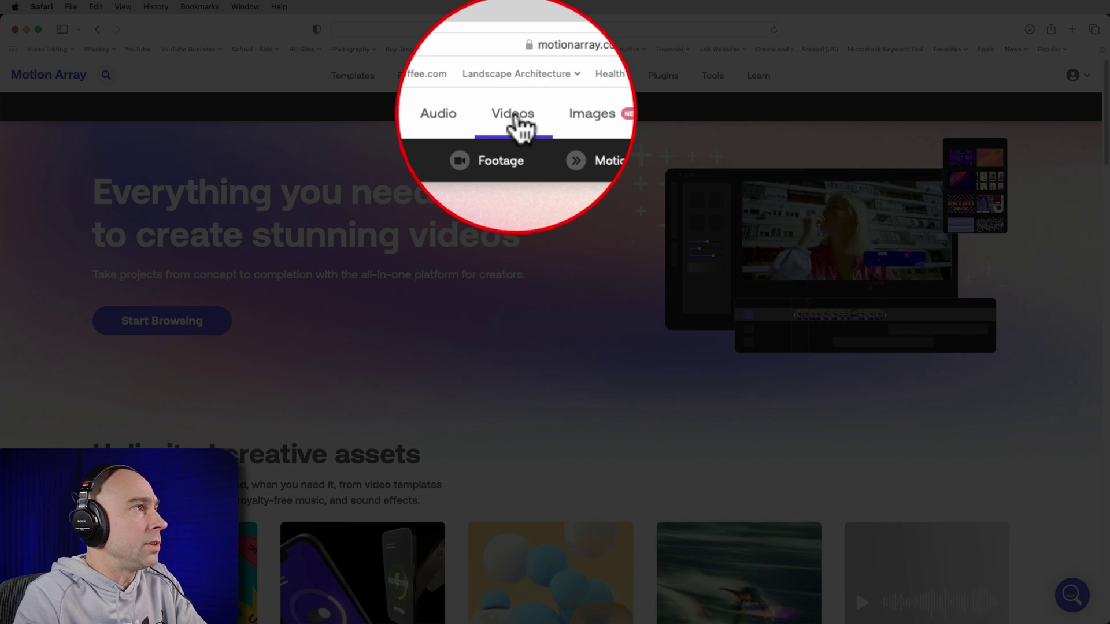
{"action": "left_click", "coordinate": [513, 77]}
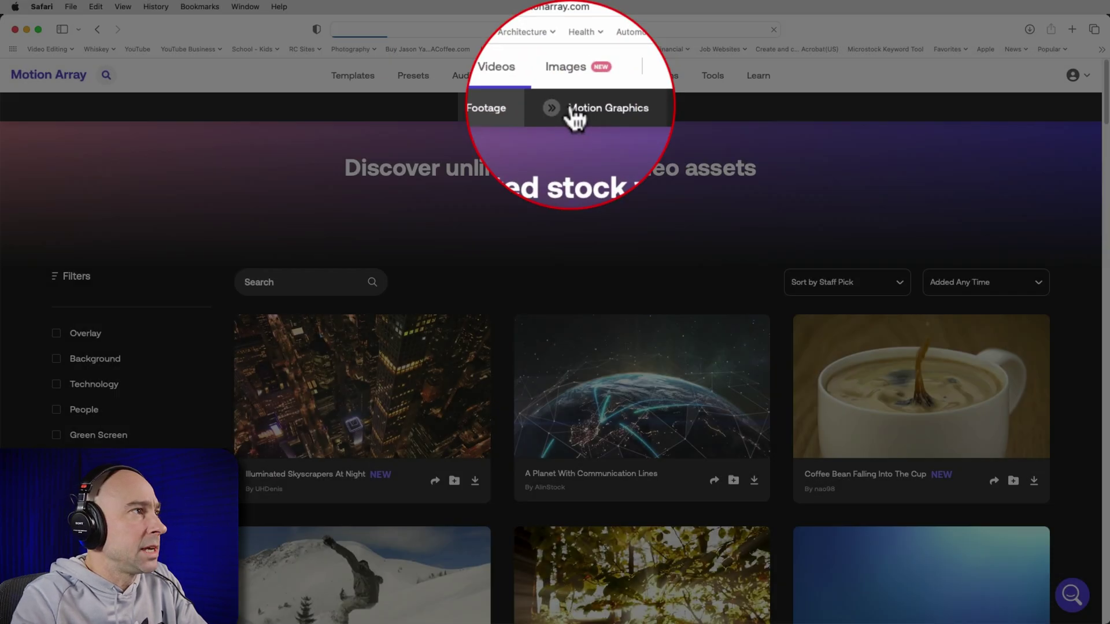
{"action": "left_click", "coordinate": [583, 119]}
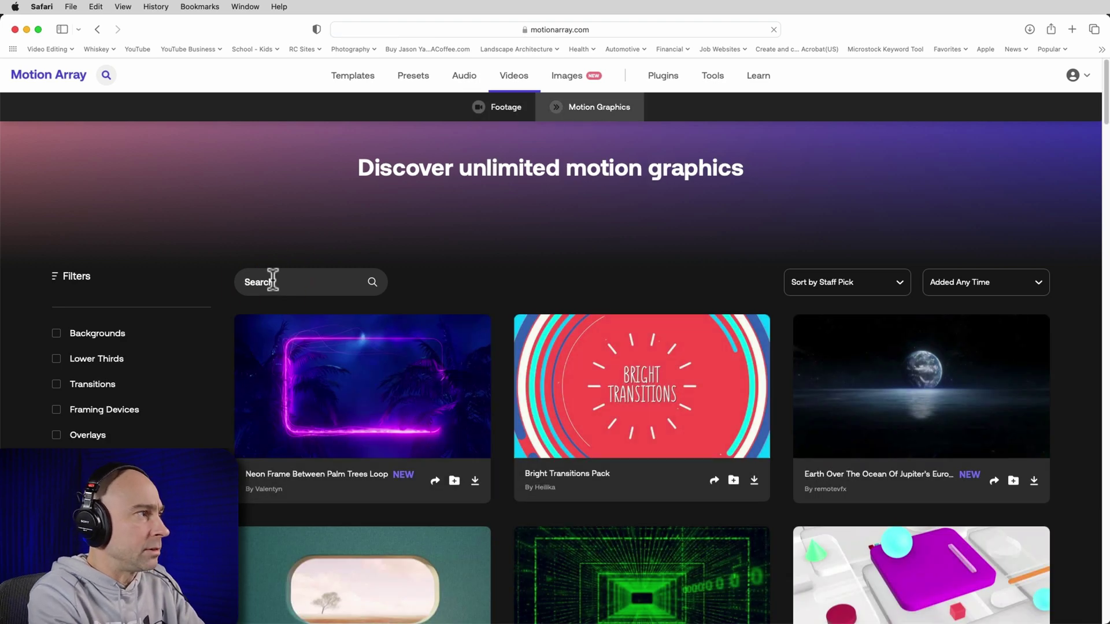
{"action": "left_click", "coordinate": [273, 281]}
{"action": "type", "text": "countdown"}
{"action": "key", "text": "Return"}
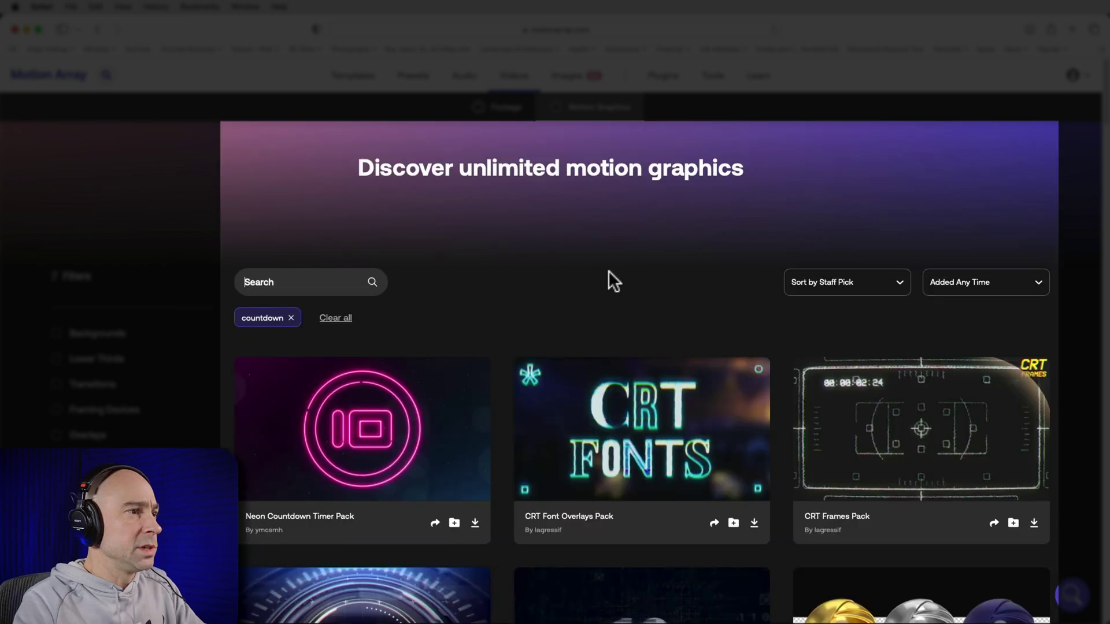
Step: Browse the countdown motion graphics and preview several, including the news, burning fire and shiny countdown designs
{"action": "scroll", "coordinate": [577, 279], "scroll_direction": "down", "scroll_amount": 5}
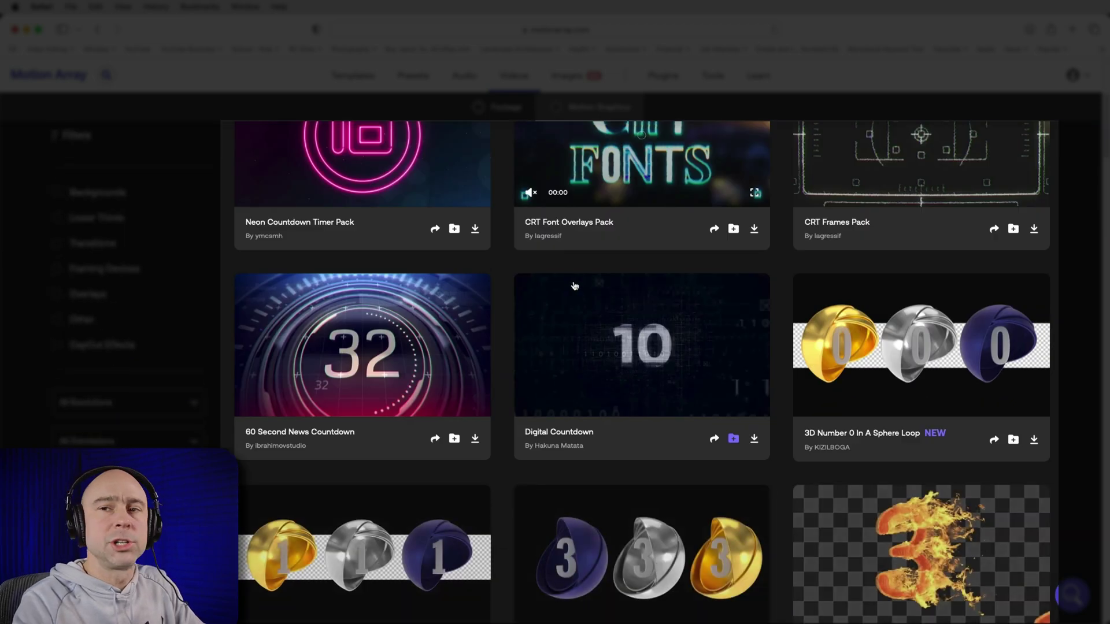
{"action": "scroll", "coordinate": [576, 292], "scroll_direction": "down", "scroll_amount": 2}
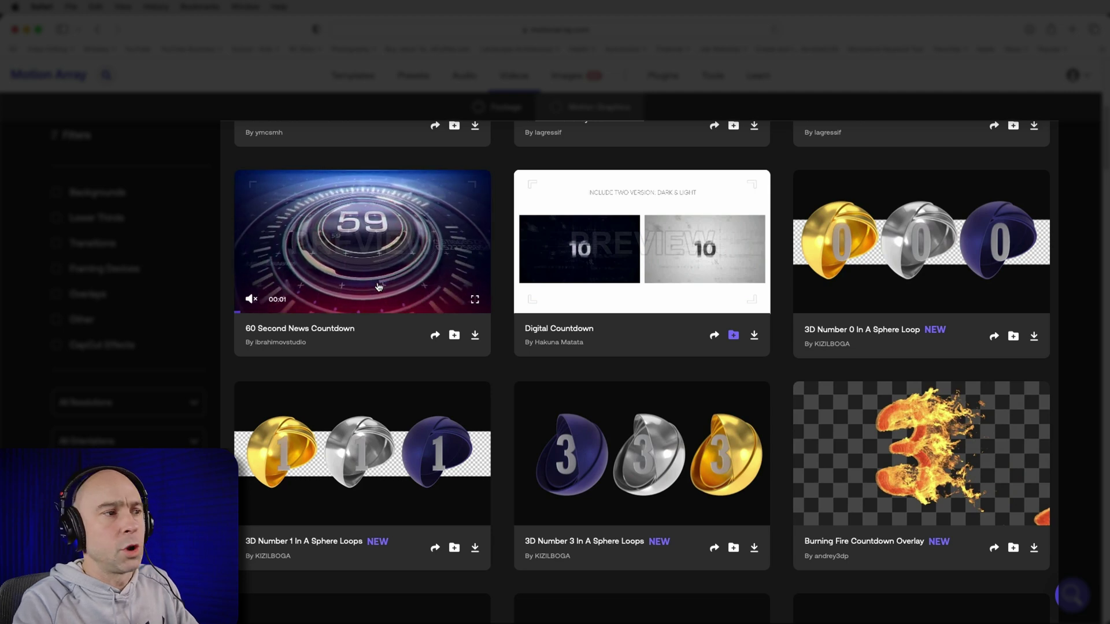
{"action": "mouse_move", "coordinate": [907, 452]}
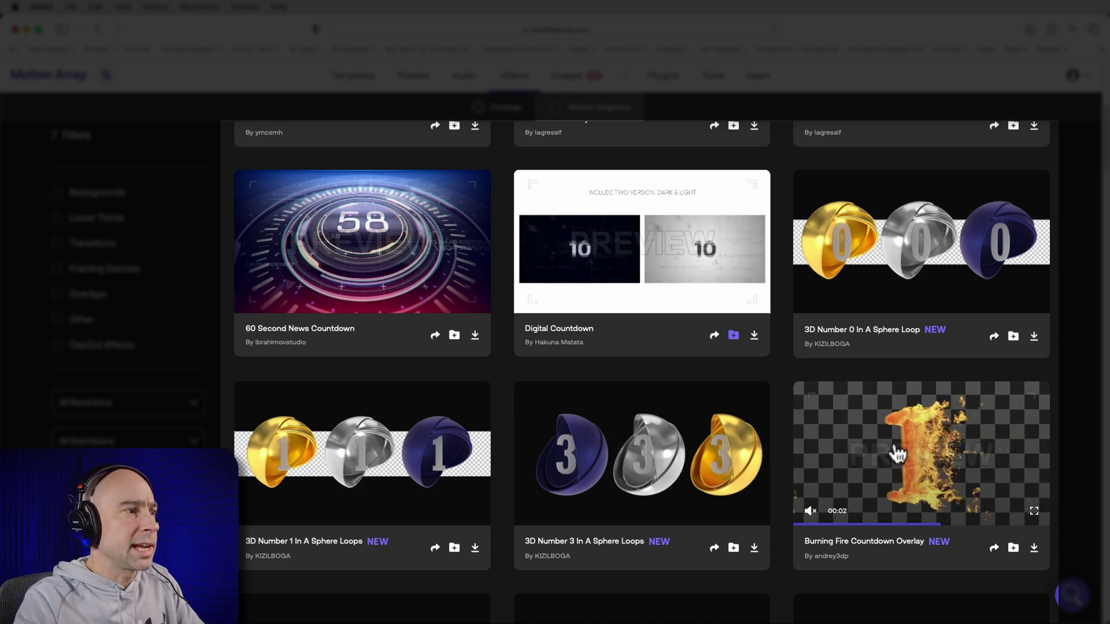
{"action": "scroll", "coordinate": [762, 450], "scroll_direction": "down", "scroll_amount": 3}
{"action": "scroll", "coordinate": [762, 440], "scroll_direction": "down", "scroll_amount": 2}
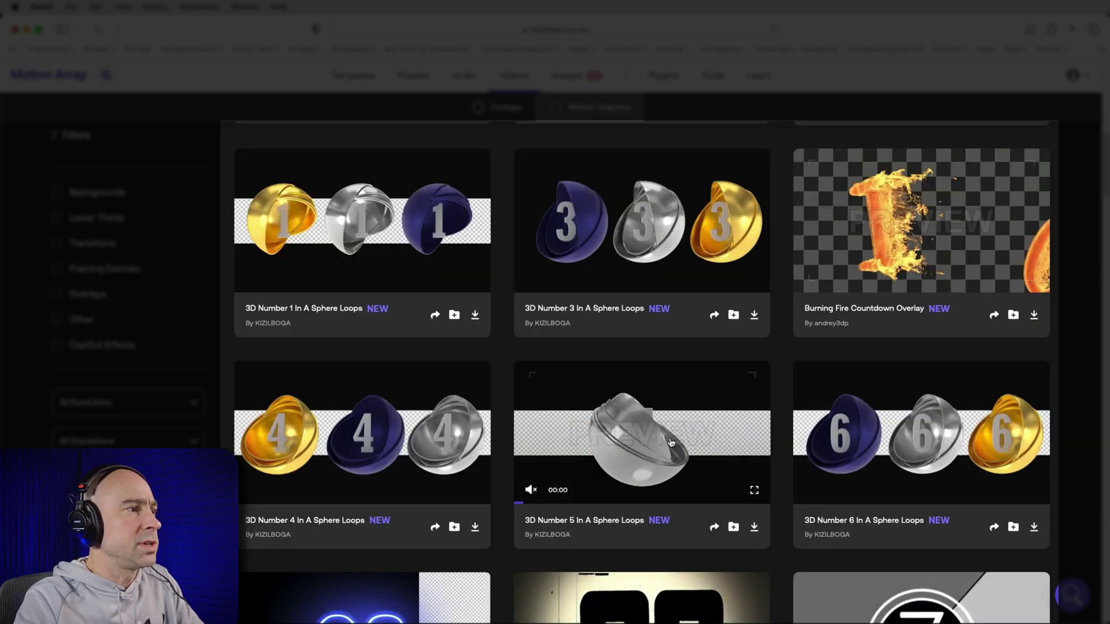
{"action": "scroll", "coordinate": [670, 442], "scroll_direction": "down", "scroll_amount": 6}
{"action": "mouse_move", "coordinate": [364, 461]}
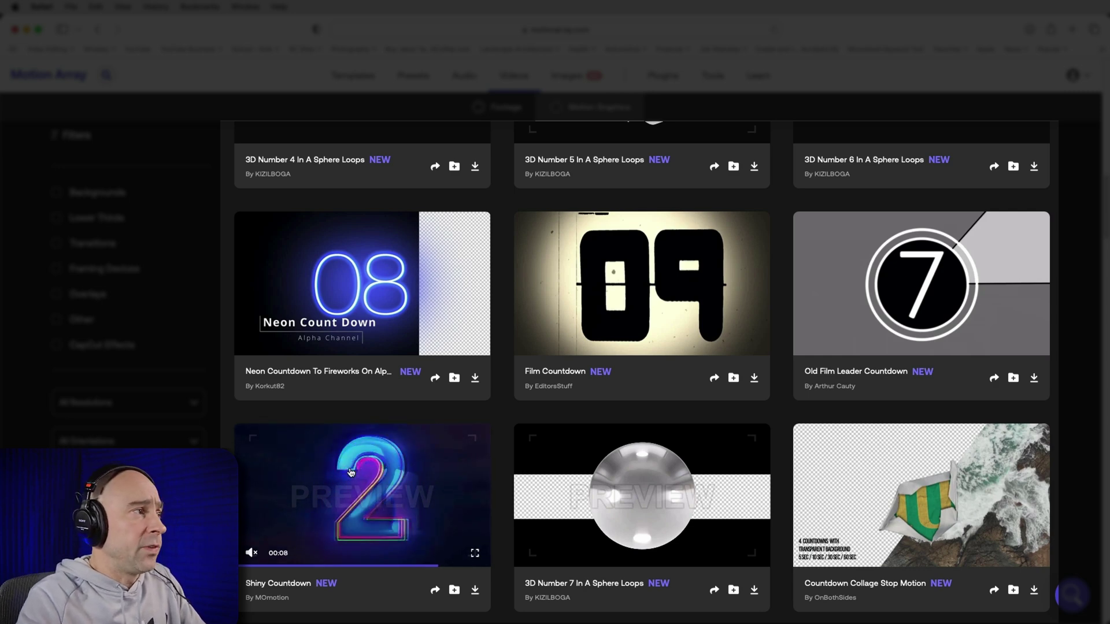
{"action": "scroll", "coordinate": [351, 473], "scroll_direction": "down", "scroll_amount": 5}
{"action": "mouse_move", "coordinate": [656, 485]}
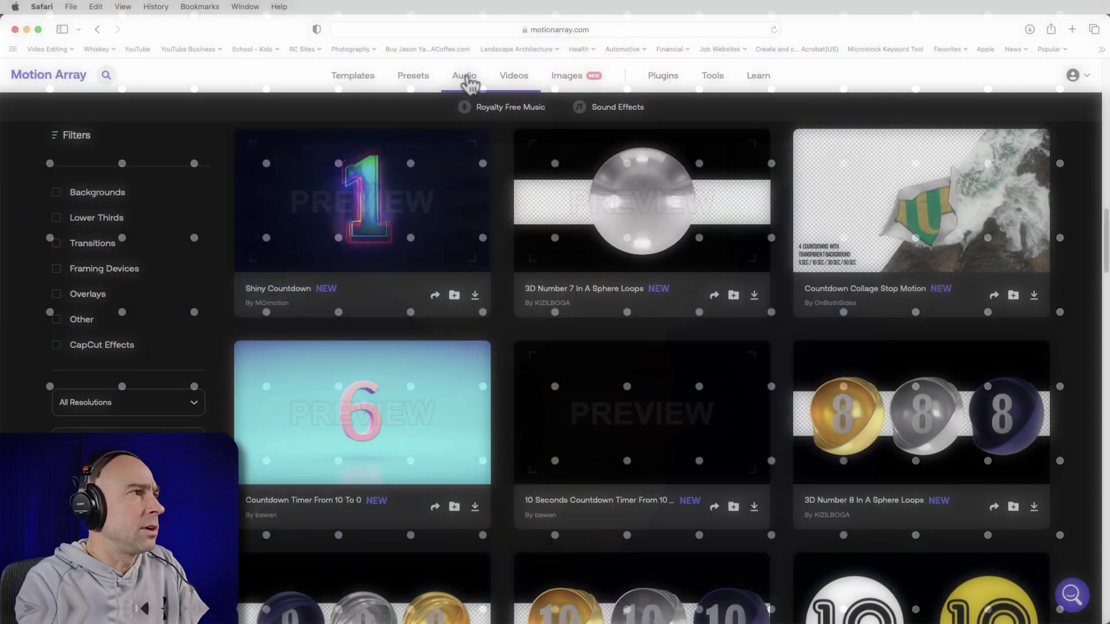
Step: Open the sound effects section of the audio library and look through the available effects
{"action": "left_click", "coordinate": [466, 77]}
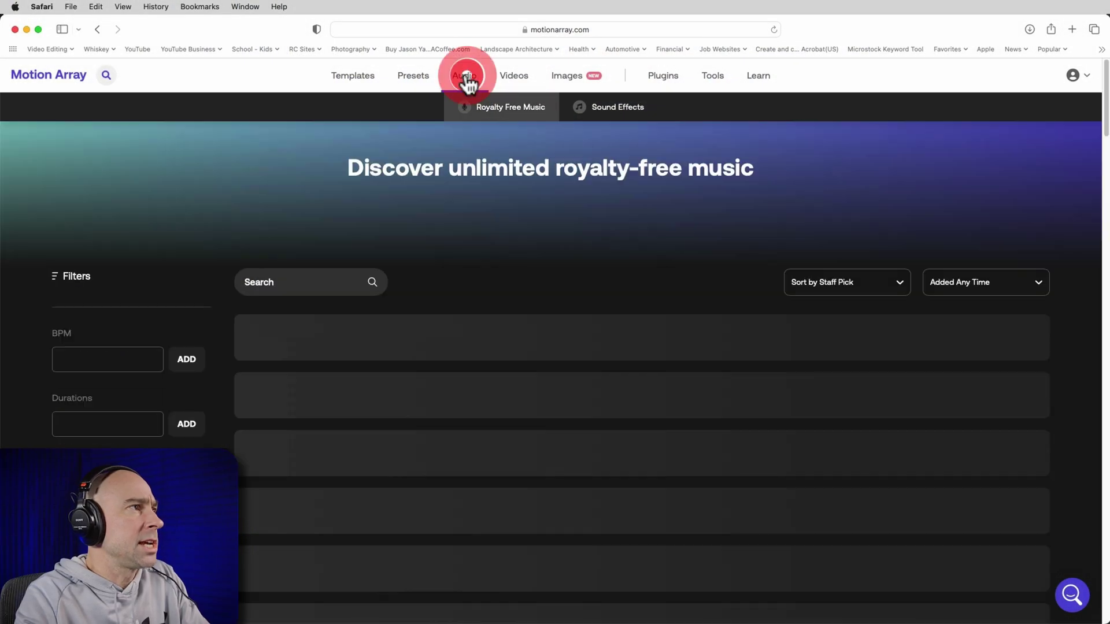
{"action": "left_click", "coordinate": [621, 111]}
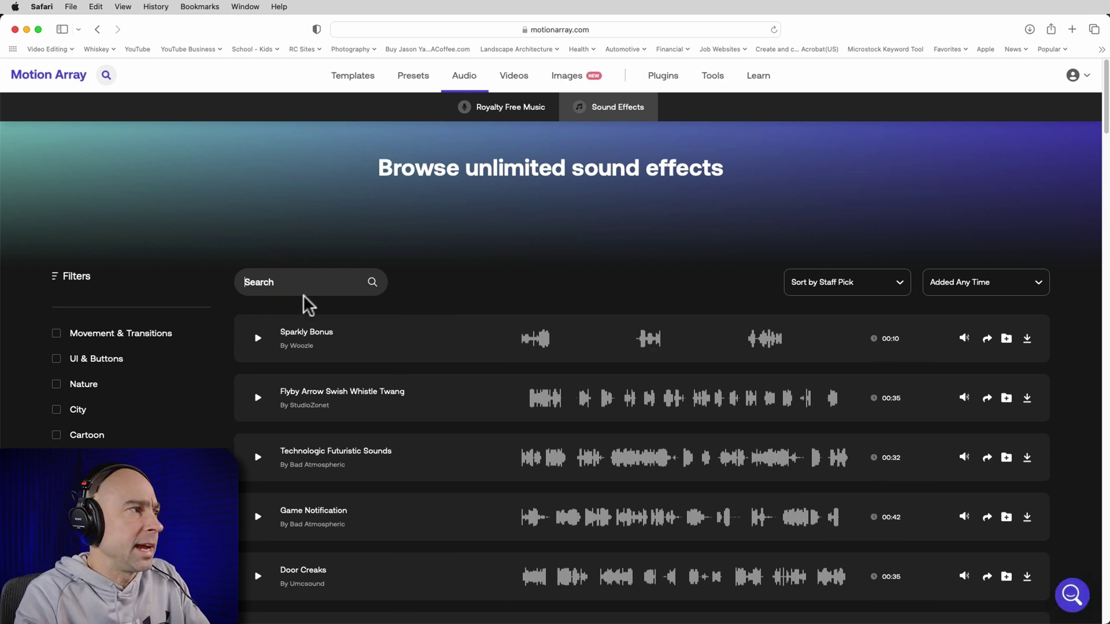
{"action": "scroll", "coordinate": [316, 370], "scroll_direction": "down", "scroll_amount": 5}
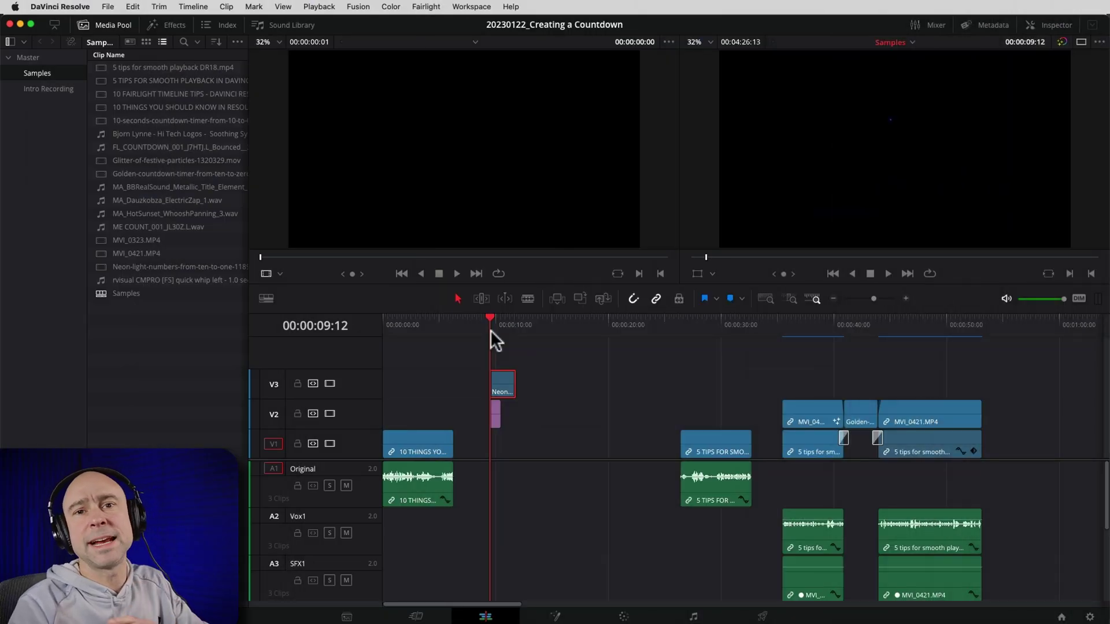
Step: In DaVinci Resolve, match-frame the neon numbers clip on track V3 into the source viewer and scrub through its marked number 1 section
{"action": "left_click", "coordinate": [501, 386]}
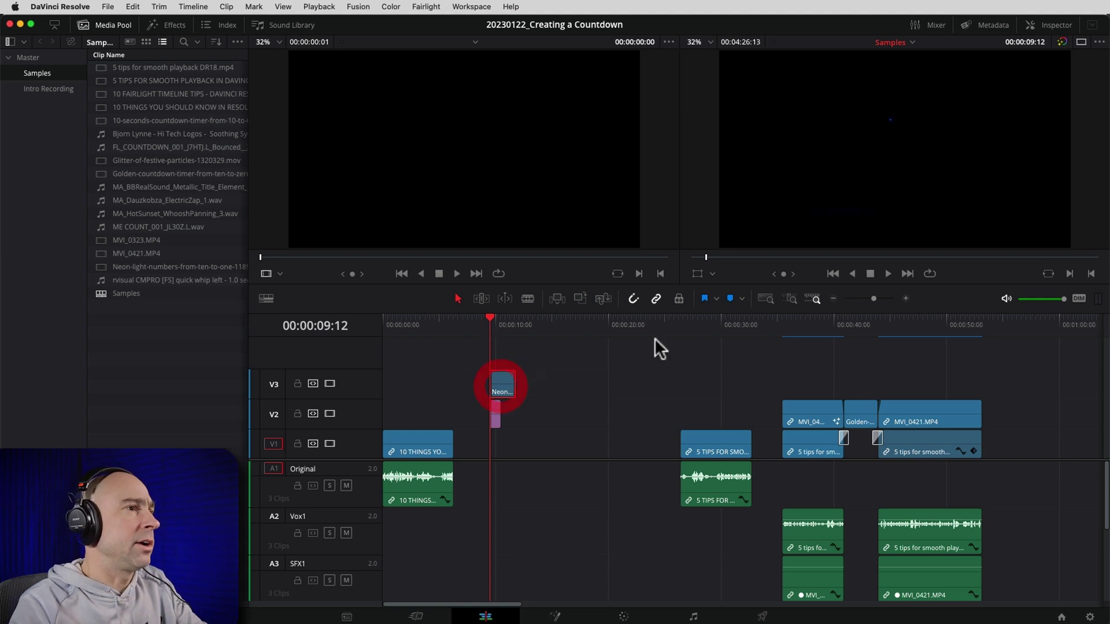
{"action": "left_click", "coordinate": [1046, 275]}
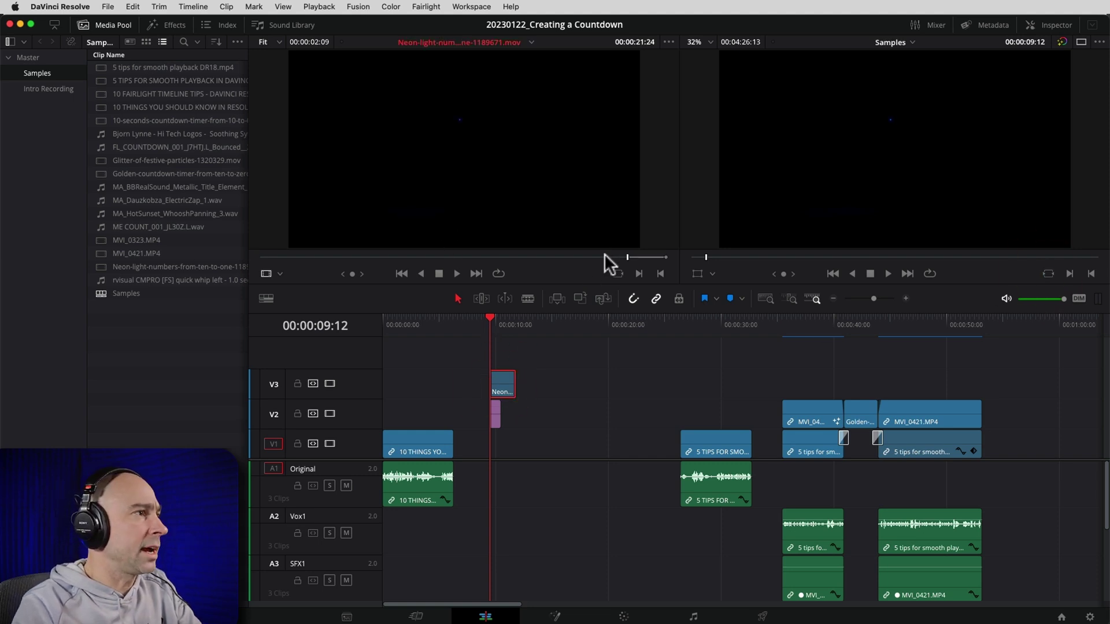
{"action": "left_click_drag", "start_coordinate": [627, 258], "coordinate": [383, 269]}
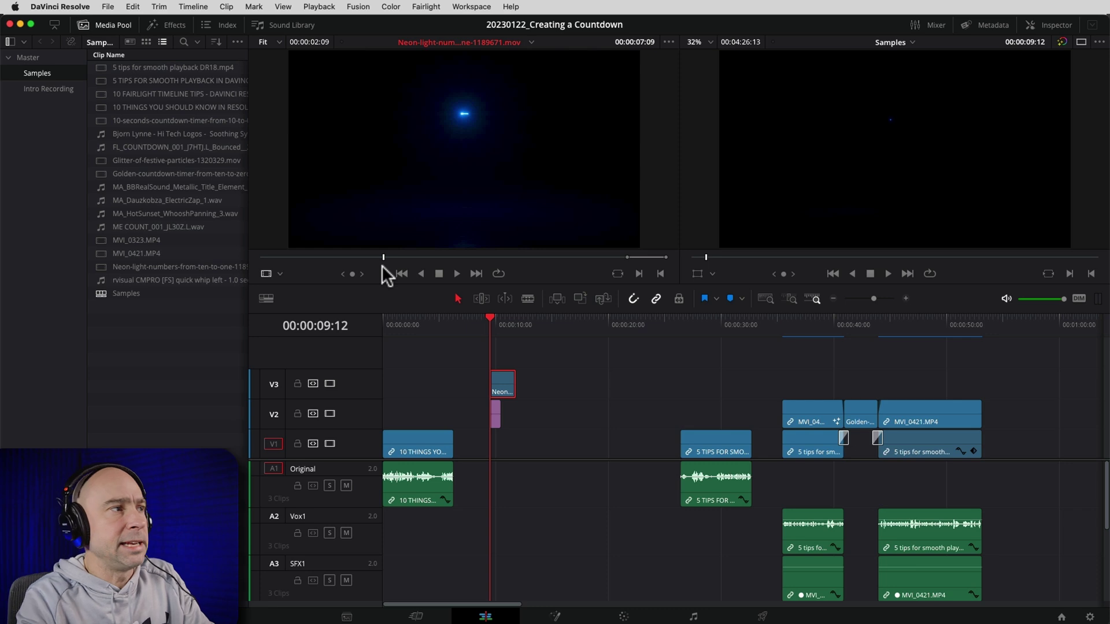
{"action": "left_click_drag", "start_coordinate": [629, 257], "coordinate": [625, 257]}
{"action": "left_click", "coordinate": [624, 258]}
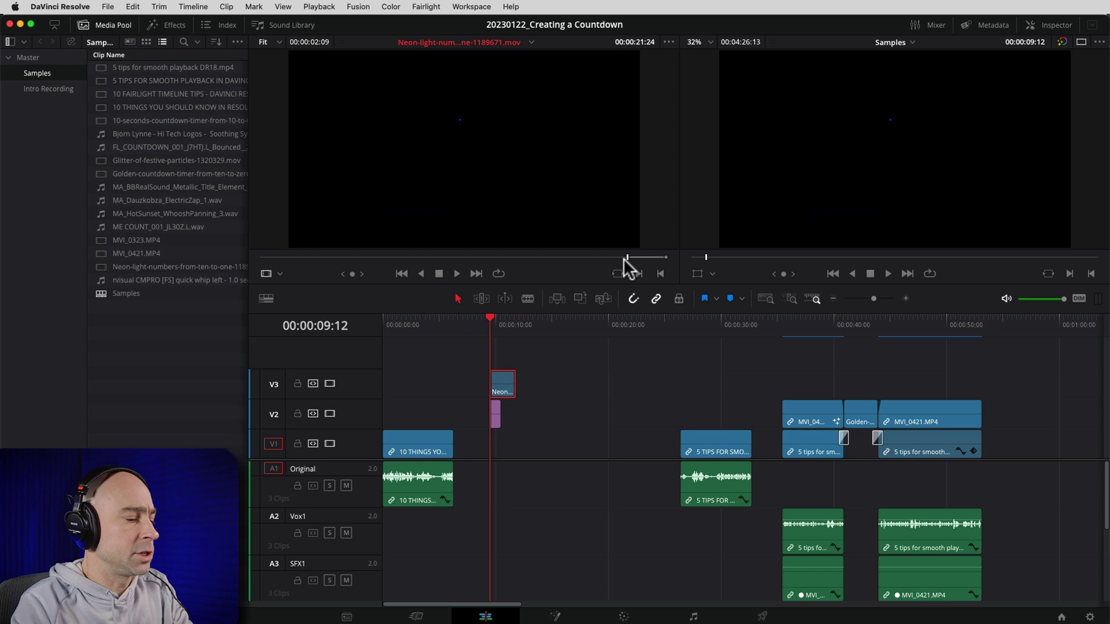
{"action": "left_click_drag", "start_coordinate": [626, 258], "coordinate": [669, 264]}
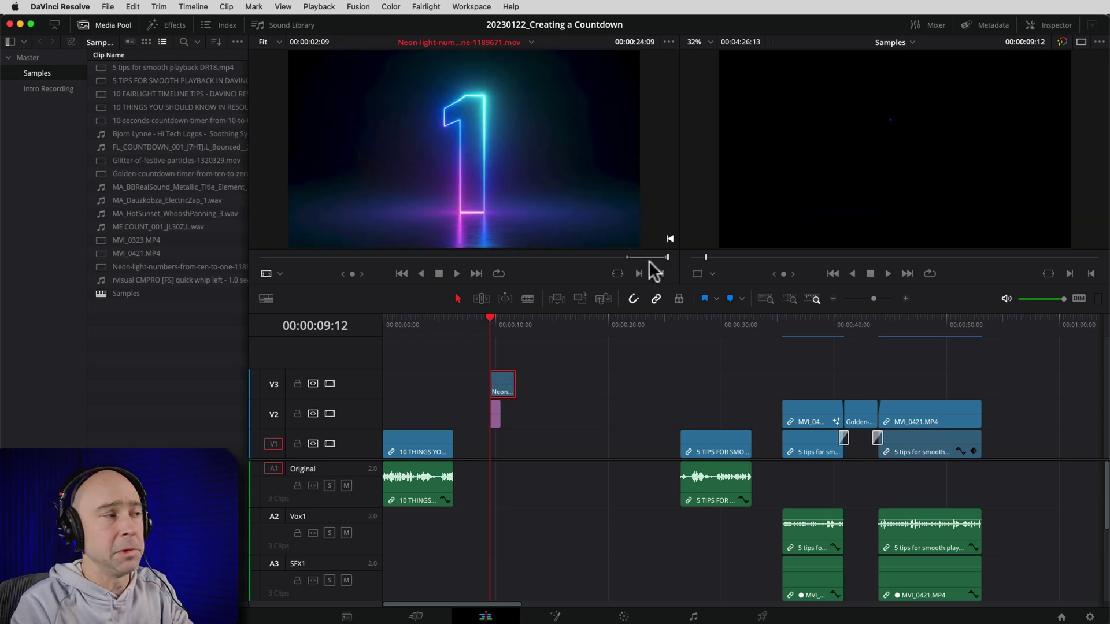
{"action": "left_click_drag", "start_coordinate": [492, 257], "coordinate": [464, 259]}
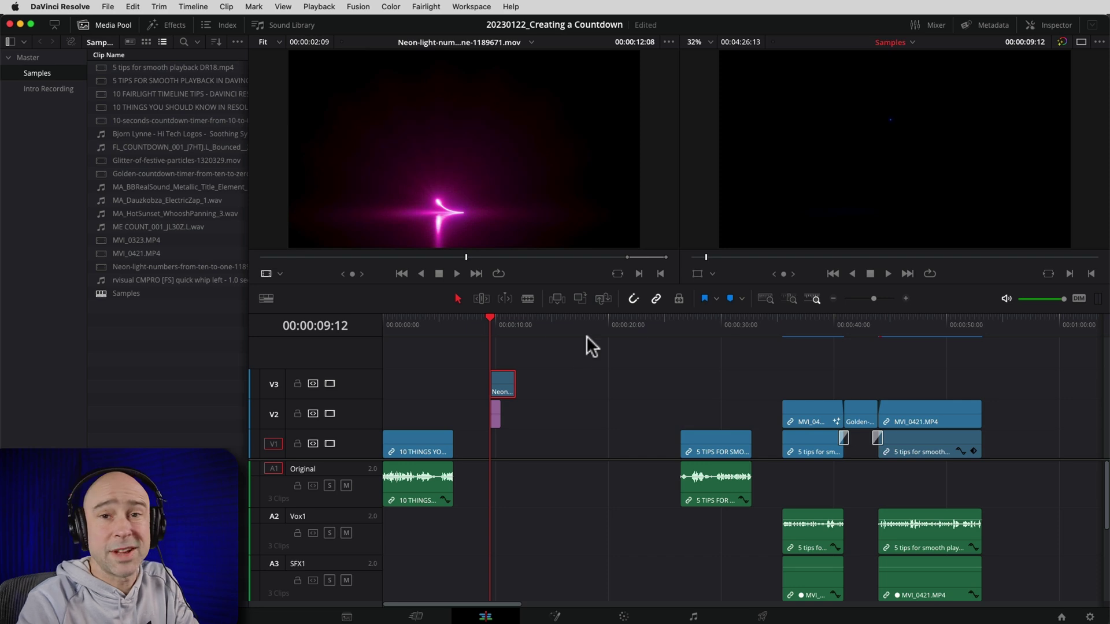
Step: Place the marked neon number 1 section on track V2 at 00:00:13:12 and play it back
{"action": "left_click_drag", "start_coordinate": [451, 237], "coordinate": [534, 417]}
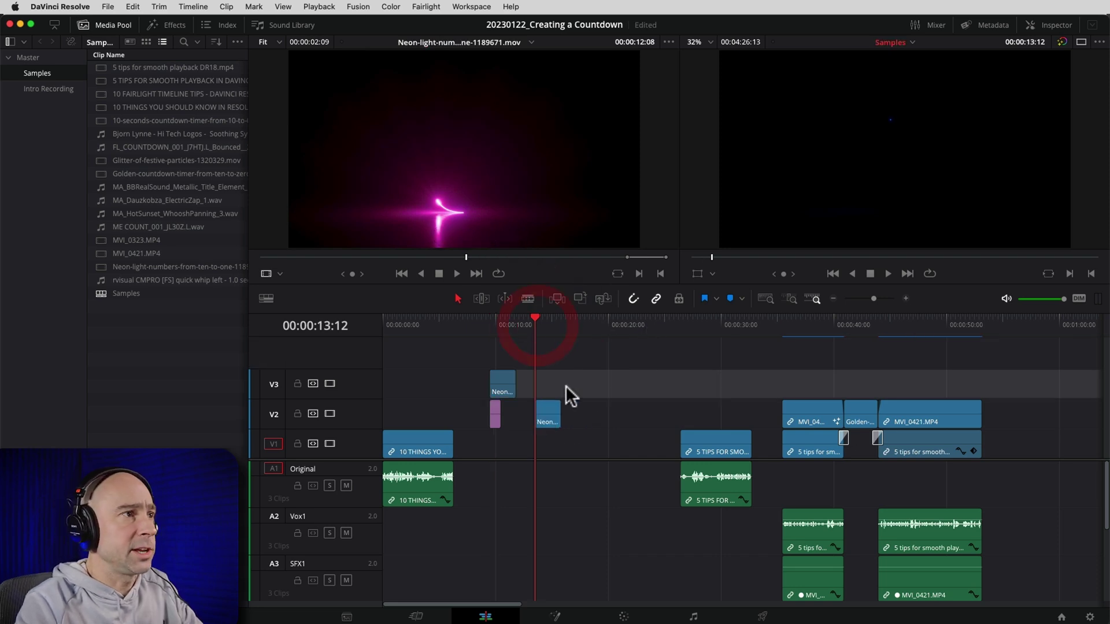
{"action": "key", "text": "space"}
{"action": "key", "text": "space"}
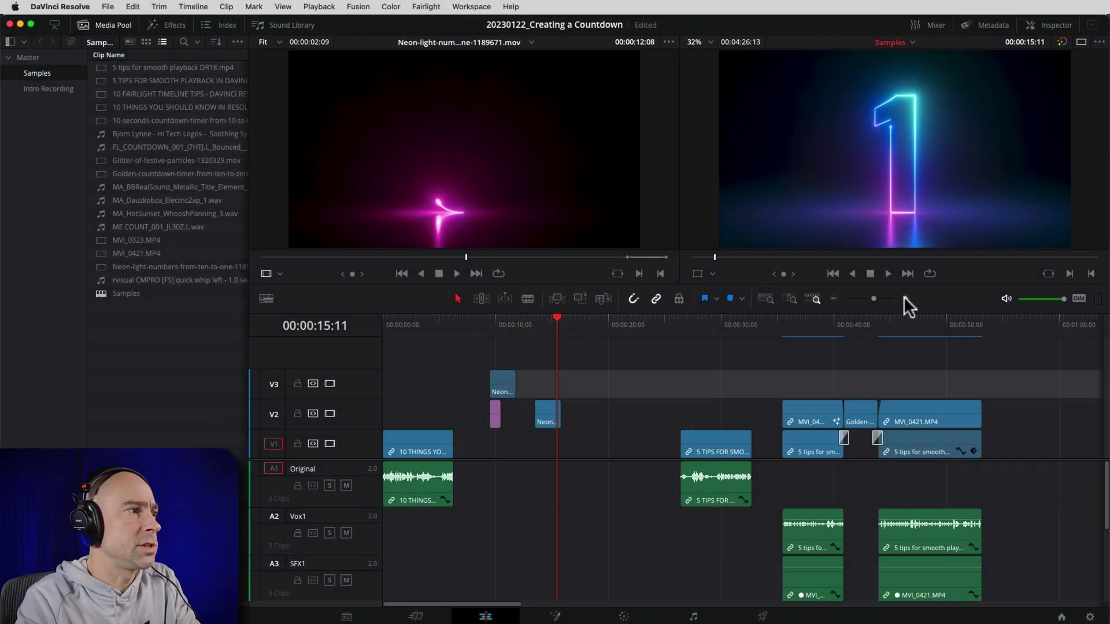
Step: Try retiming the new neon clip on track V2 with retime controls, and undo the speed change
{"action": "left_click", "coordinate": [904, 298]}
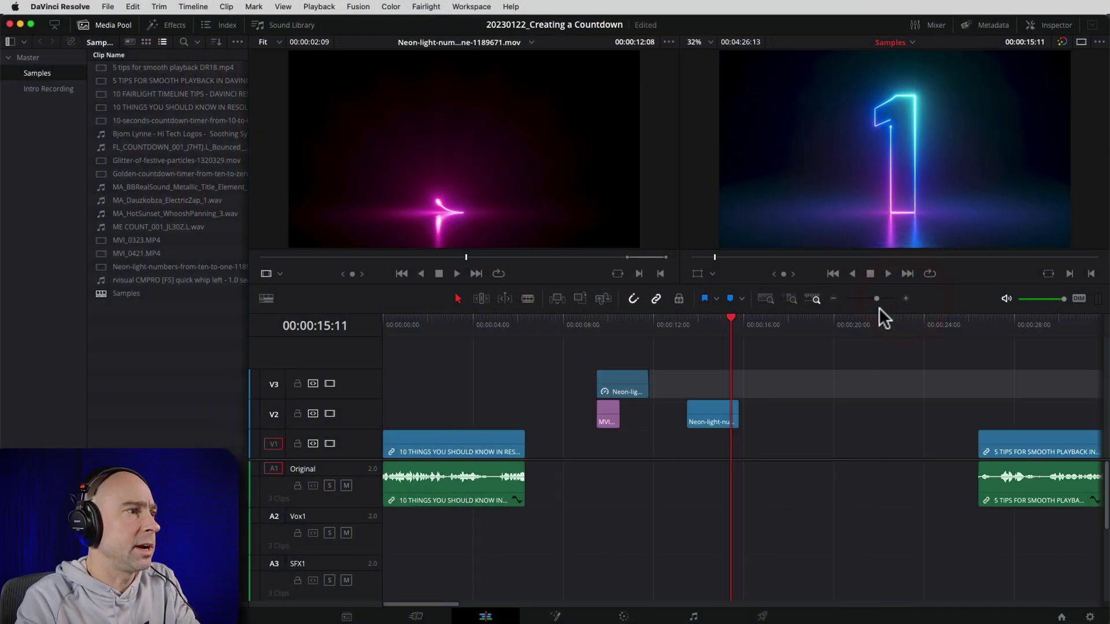
{"action": "left_click", "coordinate": [707, 407]}
{"action": "key", "text": "super+r"}
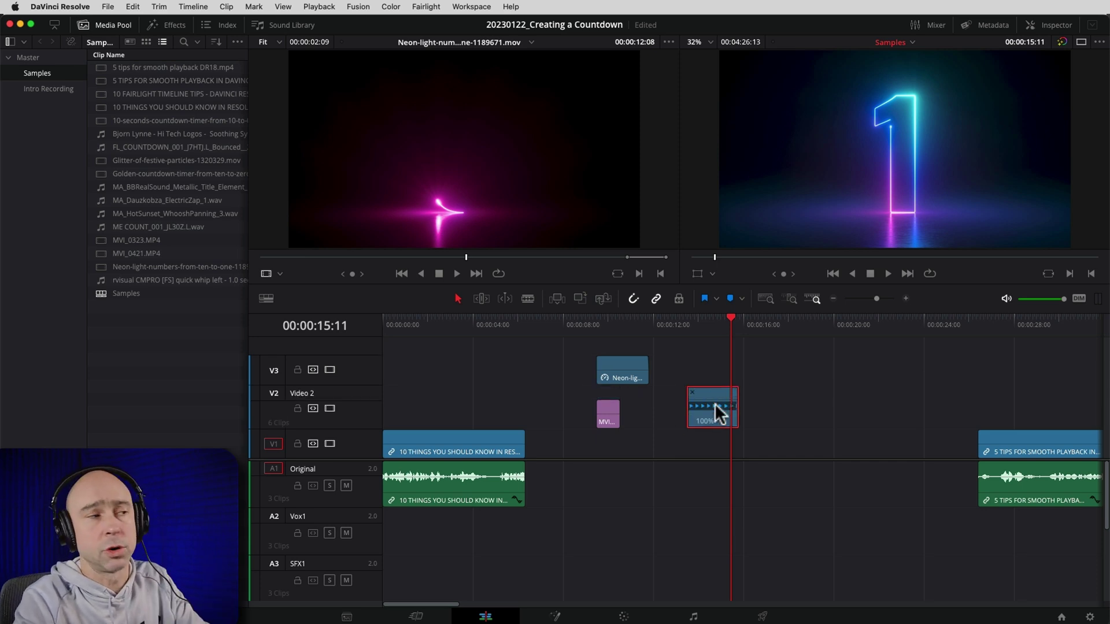
{"action": "left_click_drag", "start_coordinate": [734, 400], "coordinate": [777, 400]}
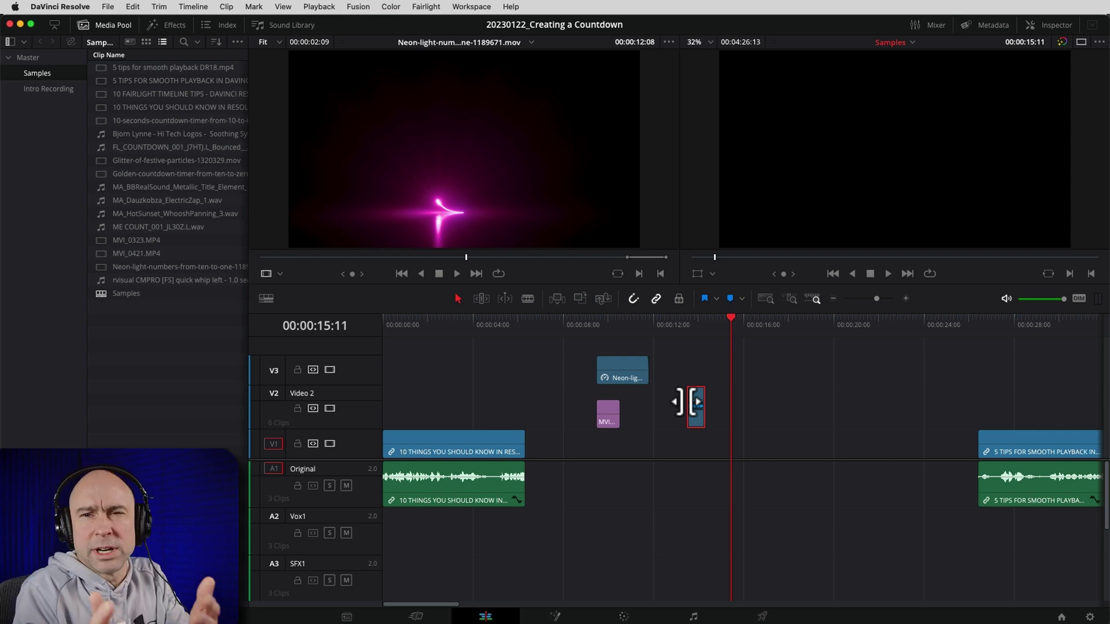
{"action": "key", "text": "ctrl+z"}
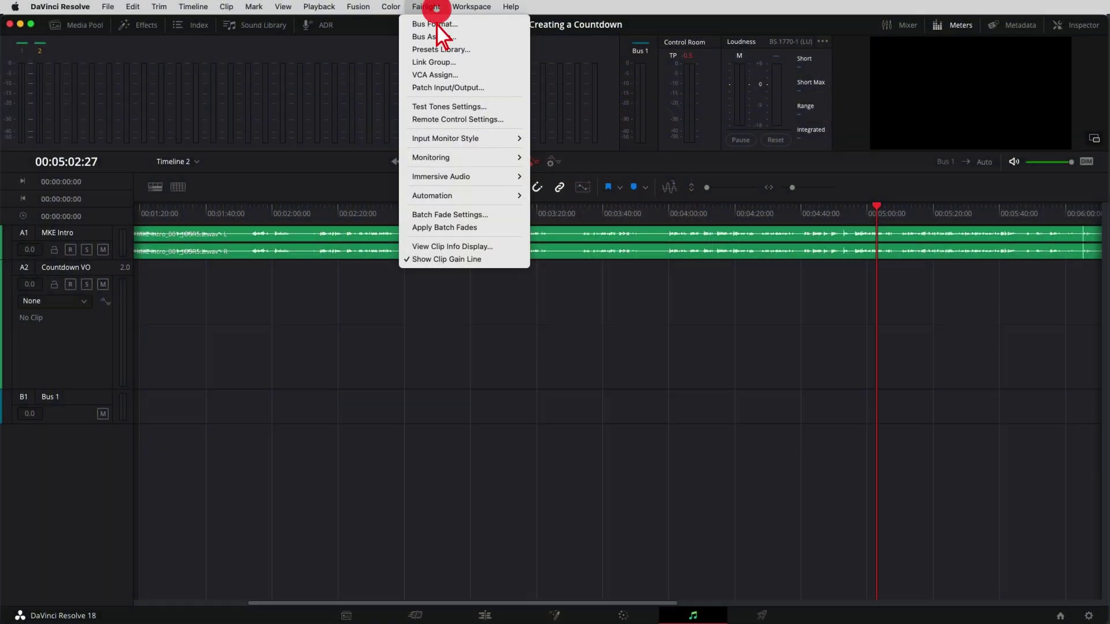
Step: Patch the audio input for the voiceover track through Patch Input/Output and arm the Countdown VO track for recording
{"action": "left_click", "coordinate": [484, 87]}
{"action": "left_click", "coordinate": [790, 130]}
{"action": "left_click", "coordinate": [915, 524]}
{"action": "left_click", "coordinate": [343, 64]}
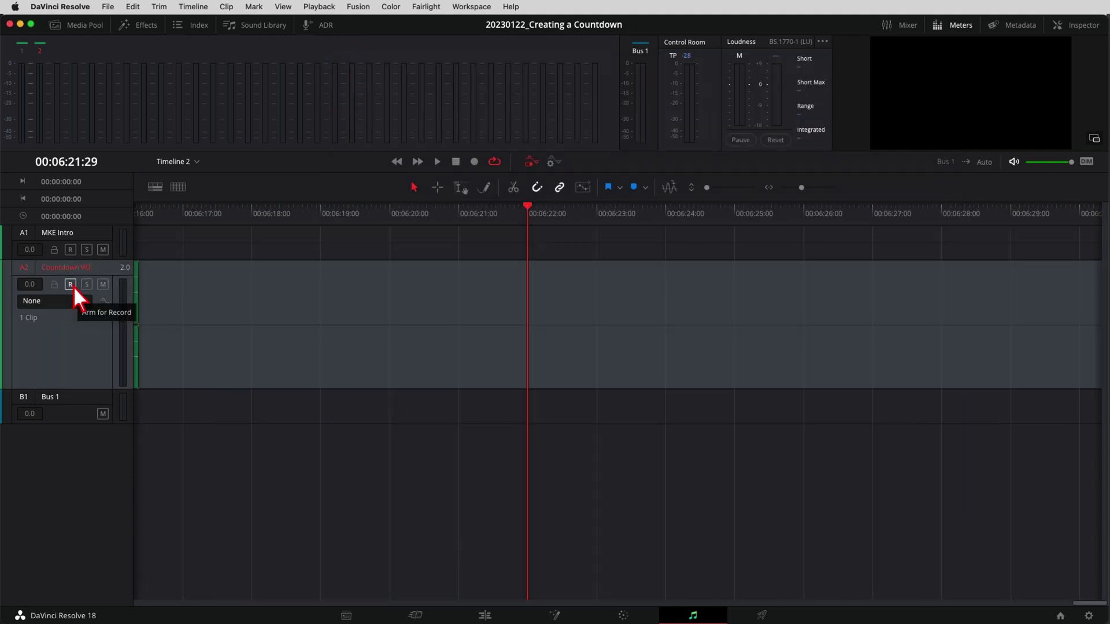
{"action": "left_click", "coordinate": [70, 284]}
{"action": "key", "text": "alt+super+r"}
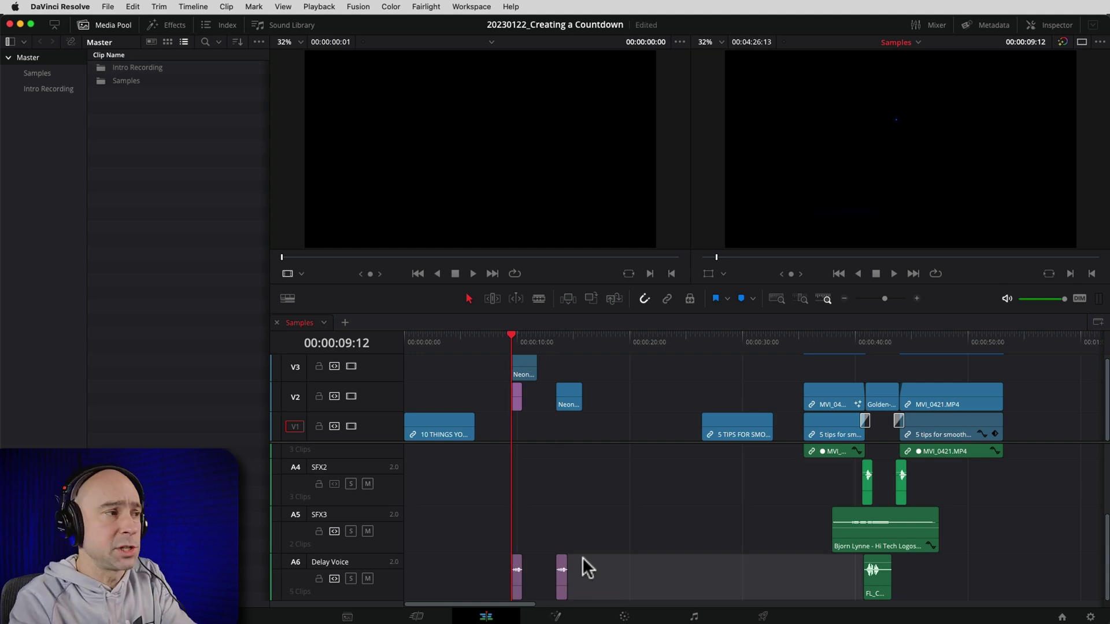
Step: Select the Delay Voice clip at 00:00:13:12 and play it back with the neon number 1
{"action": "left_click", "coordinate": [562, 581]}
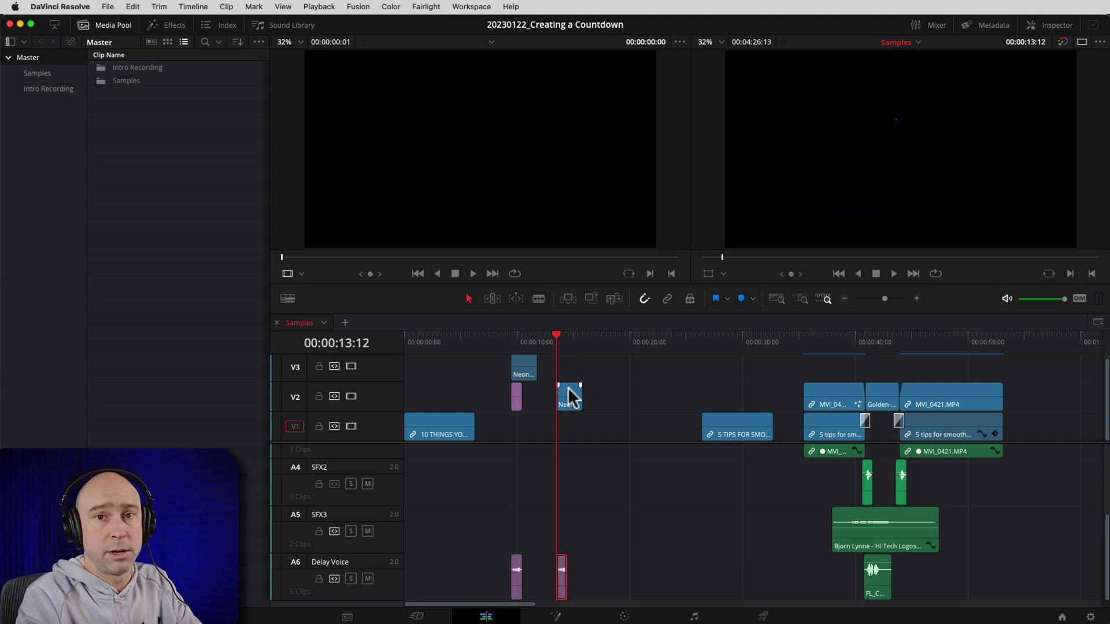
{"action": "key", "text": "space"}
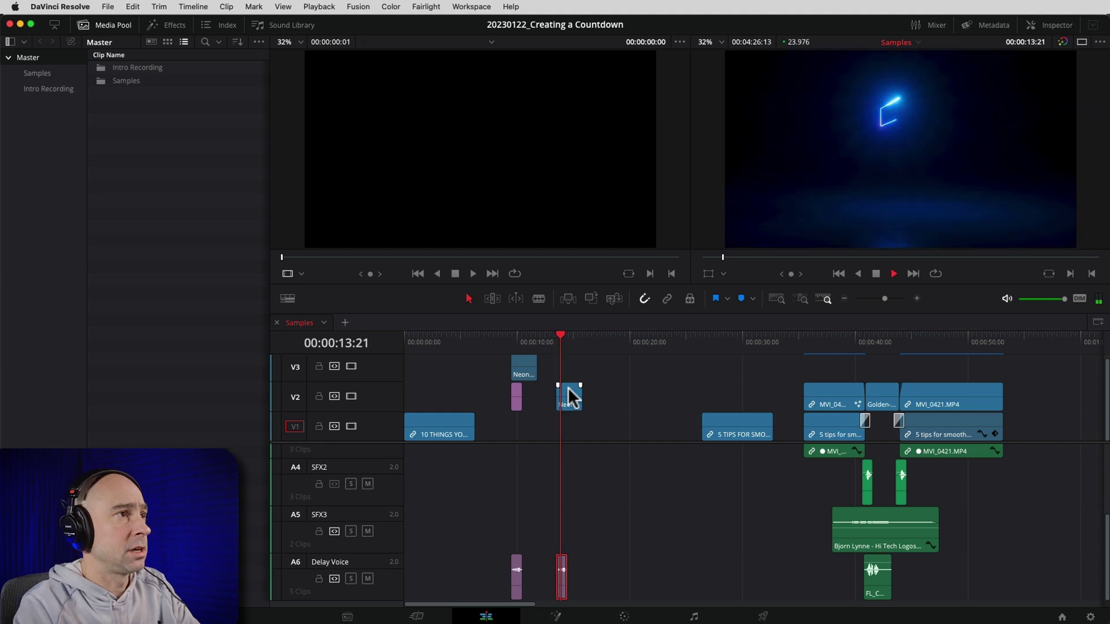
{"action": "key", "text": "space"}
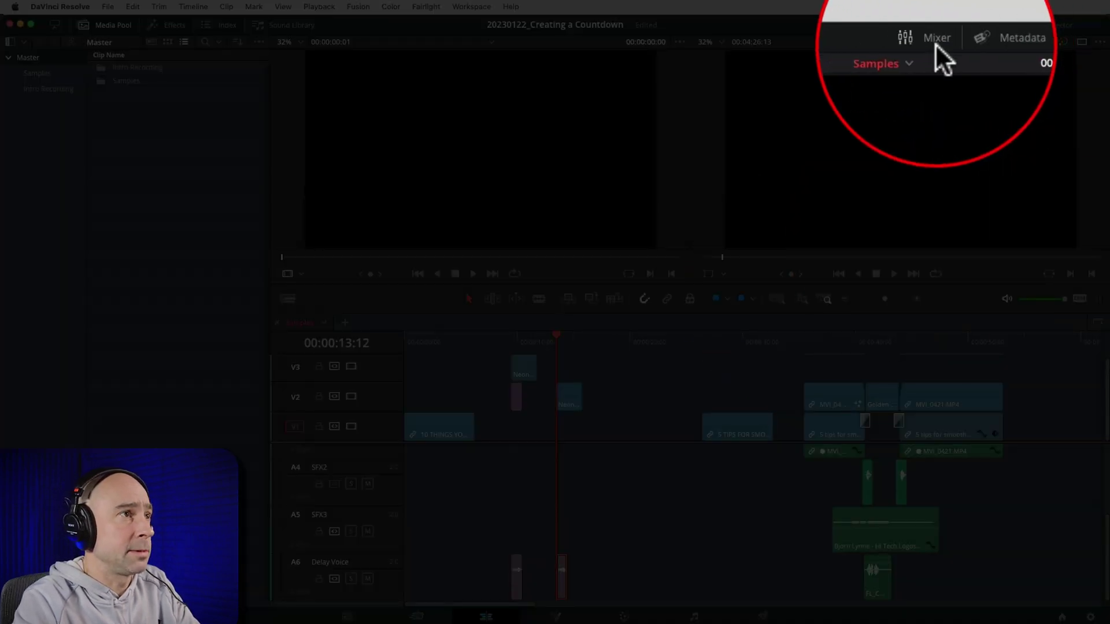
Step: Show the Mixer, play the Delay Voice clip again, and reset its clip volume to 0.00 in the Inspector
{"action": "left_click", "coordinate": [931, 25]}
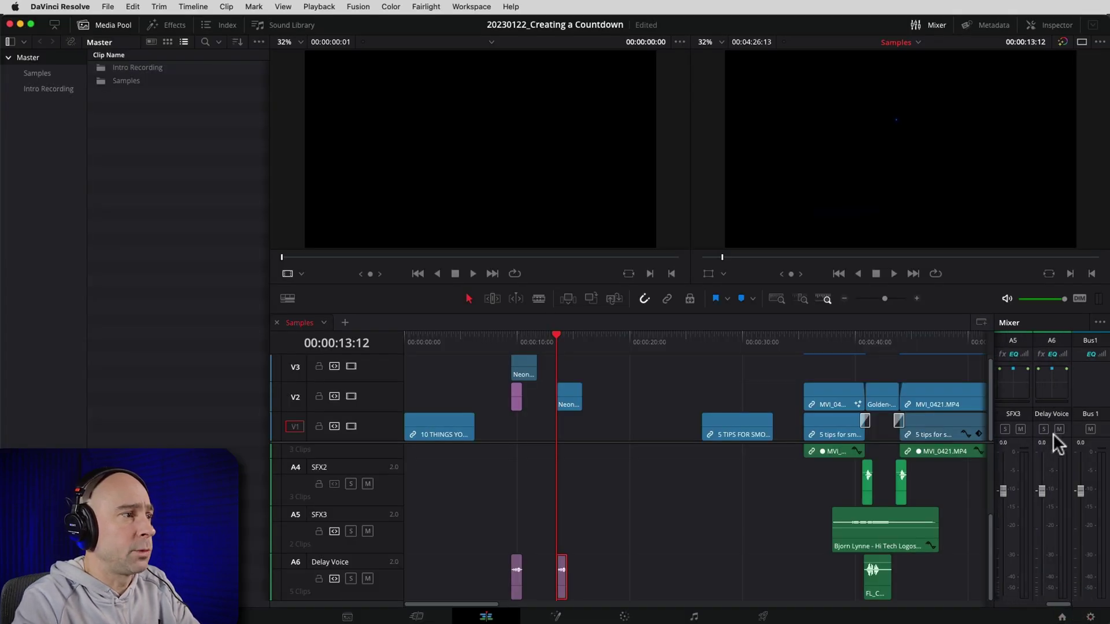
{"action": "key", "text": "space"}
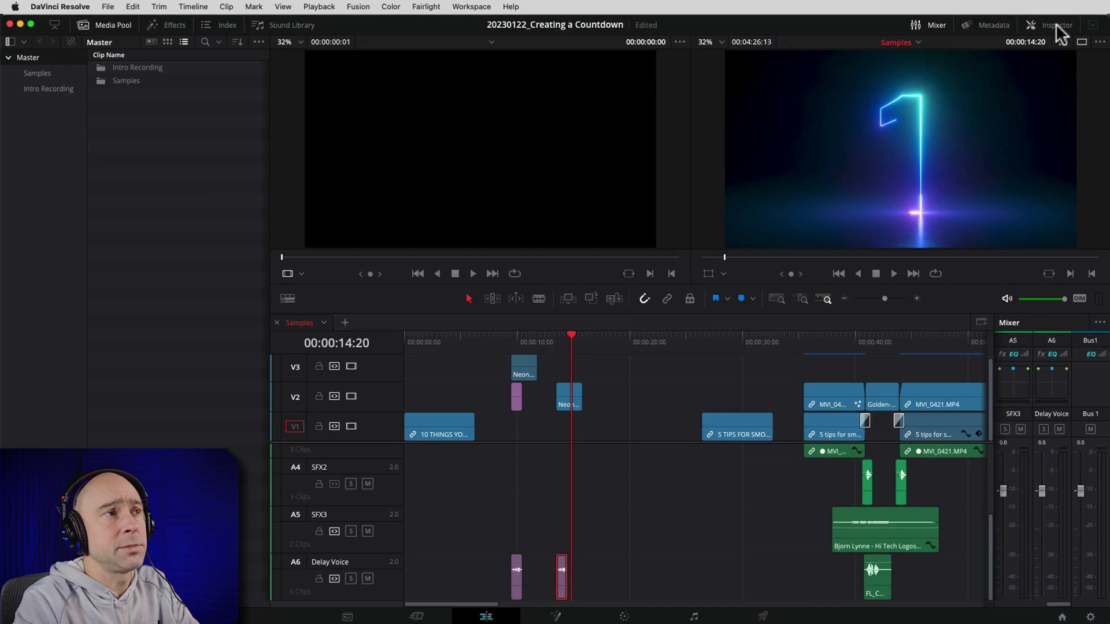
{"action": "left_click", "coordinate": [1056, 25]}
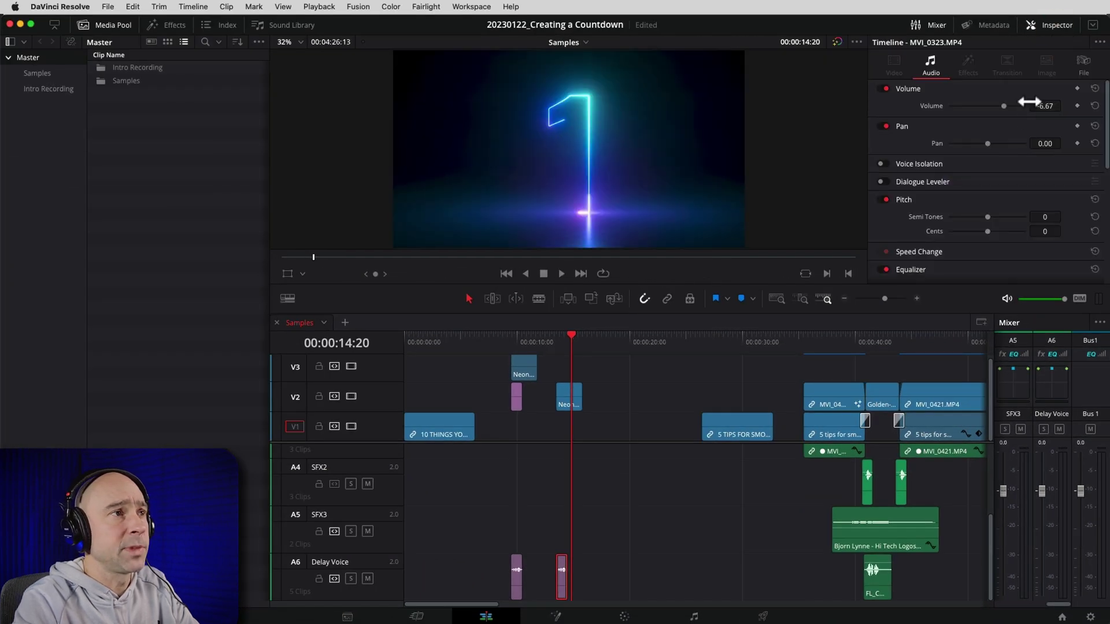
{"action": "double_click", "coordinate": [928, 105]}
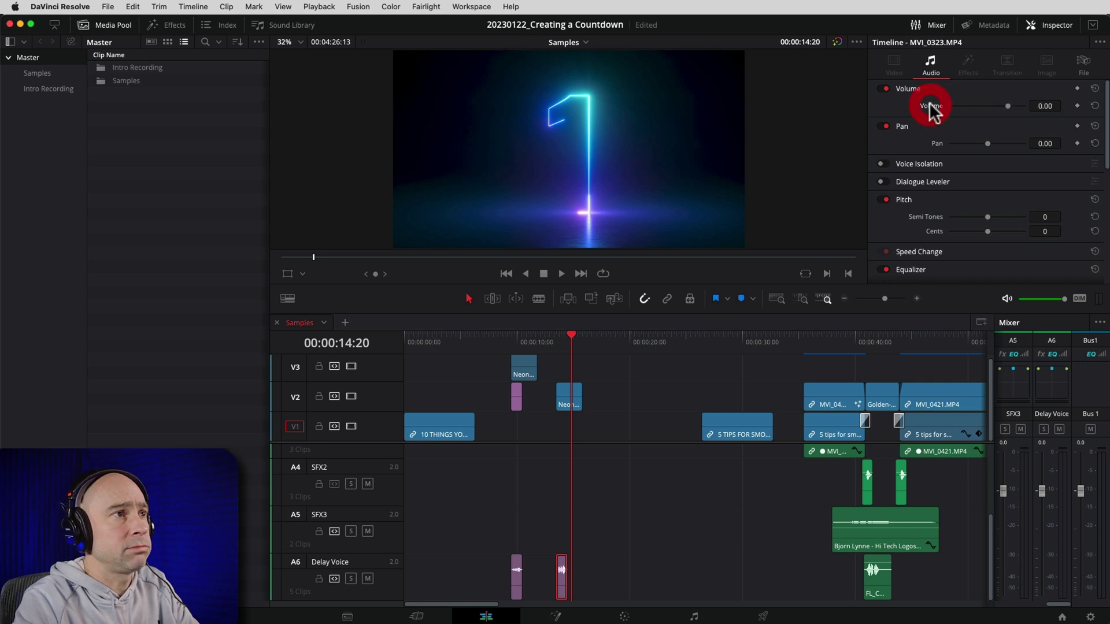
Step: Play the Delay Voice clip, try lowering its pitch to -11 semitones, and play it again from 00:00:13:12
{"action": "left_click", "coordinate": [557, 347]}
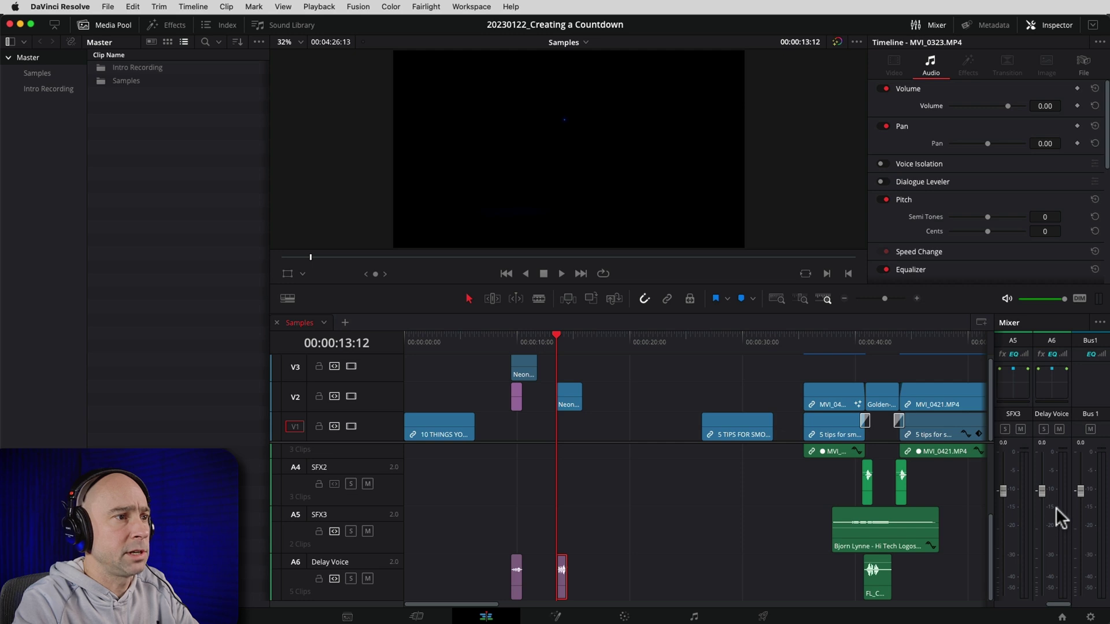
{"action": "key", "text": "space"}
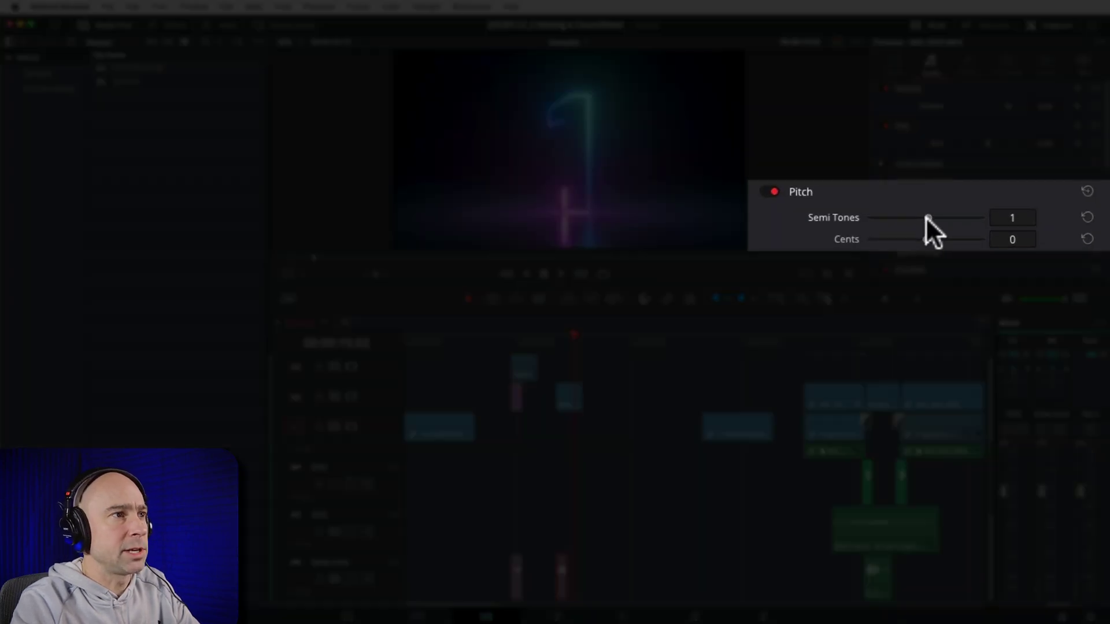
{"action": "left_click_drag", "start_coordinate": [925, 217], "coordinate": [897, 223]}
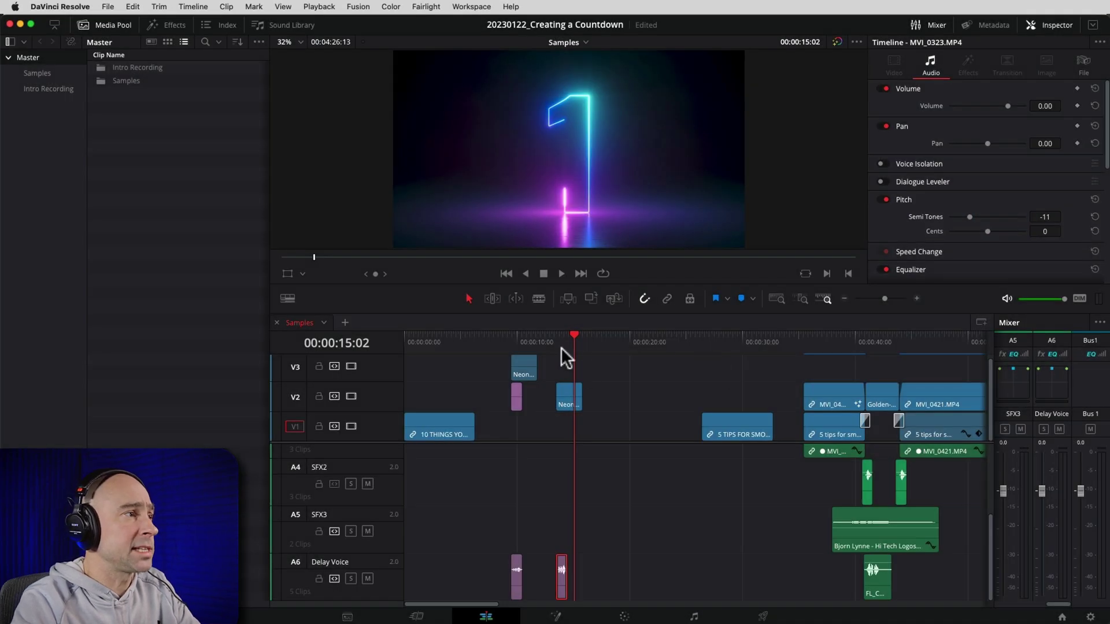
{"action": "left_click", "coordinate": [558, 346]}
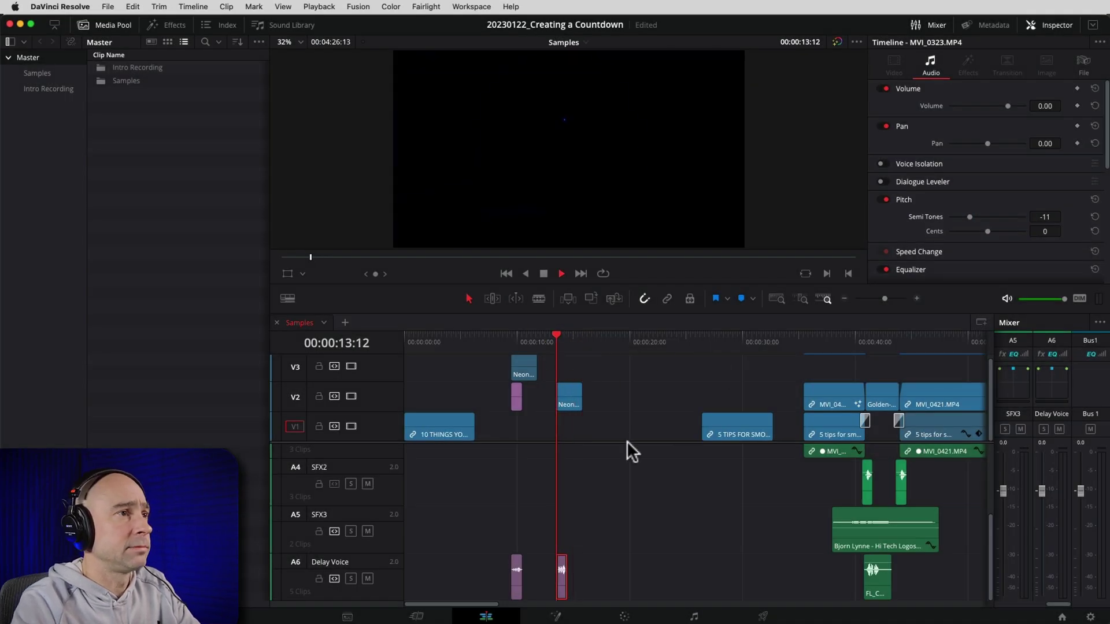
{"action": "key", "text": "space"}
{"action": "key", "text": "space"}
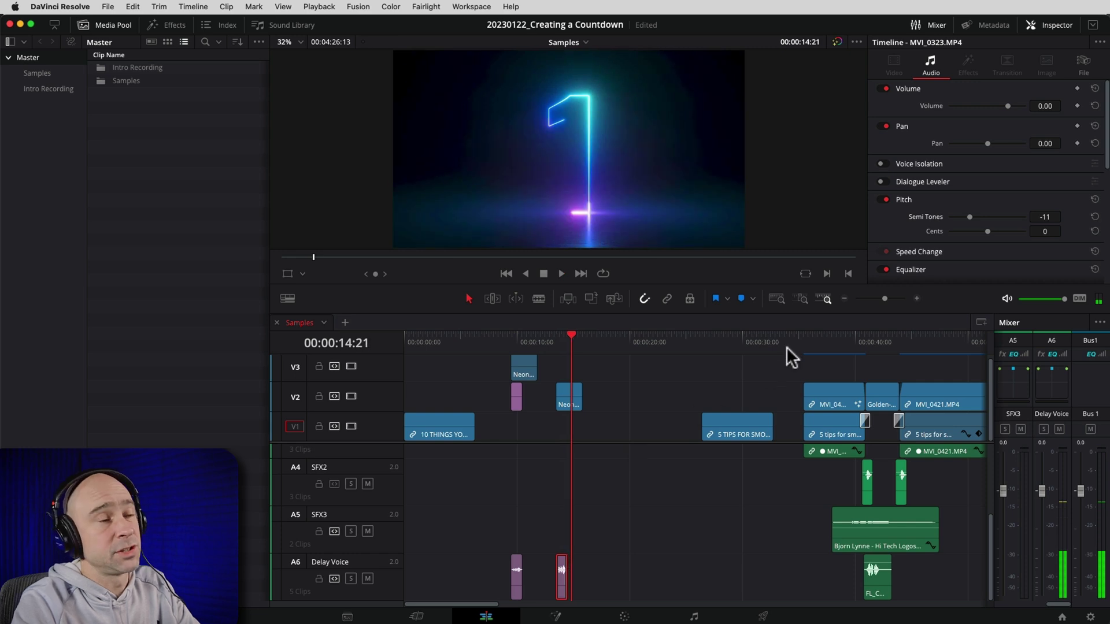
Step: Set the Delay Voice clip's pitch to -6 semitones and play it back with the neon number 1
{"action": "left_click_drag", "start_coordinate": [972, 216], "coordinate": [977, 217]}
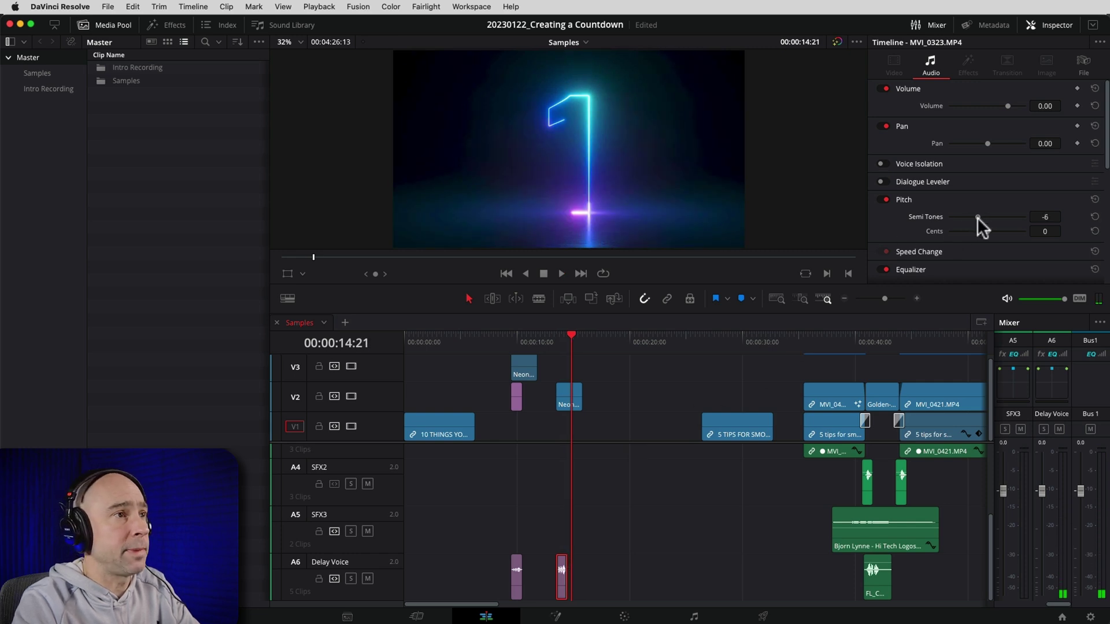
{"action": "left_click", "coordinate": [559, 344]}
{"action": "key", "text": "space"}
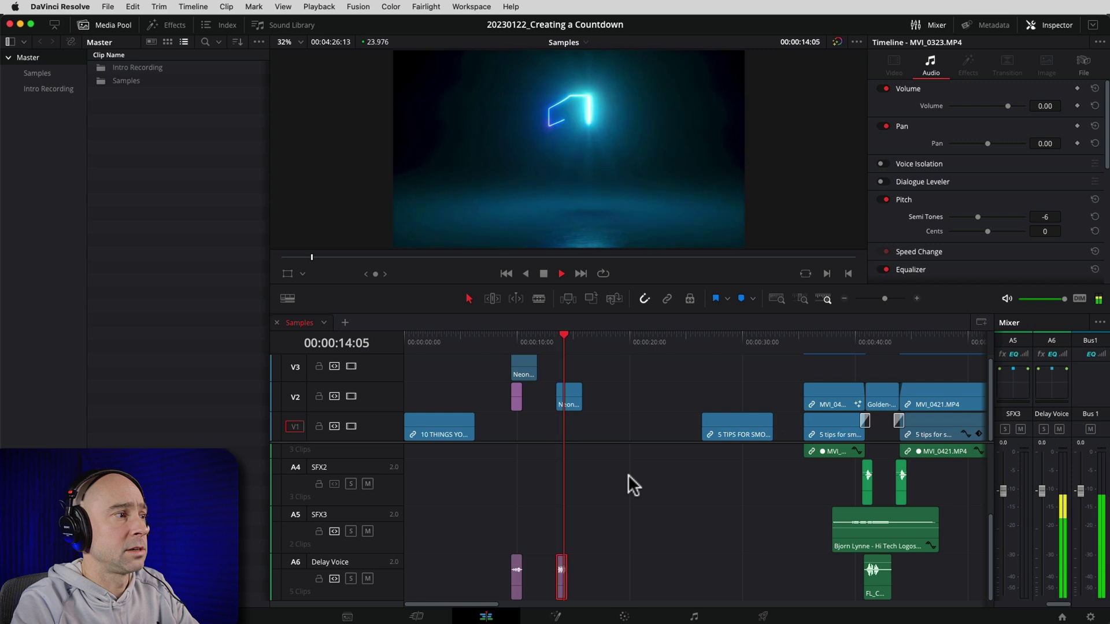
{"action": "key", "text": "space"}
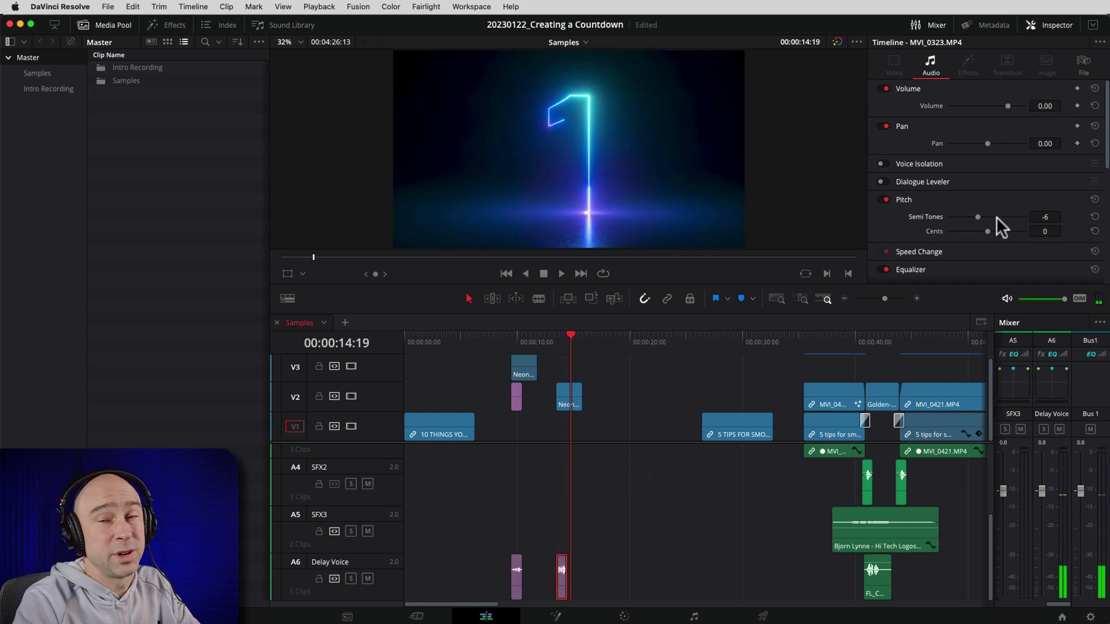
Step: Audition the Delay Voice clip with its pitch at 8 semitones, and return the pitch to -6
{"action": "left_click", "coordinate": [556, 343]}
{"action": "key", "text": "space"}
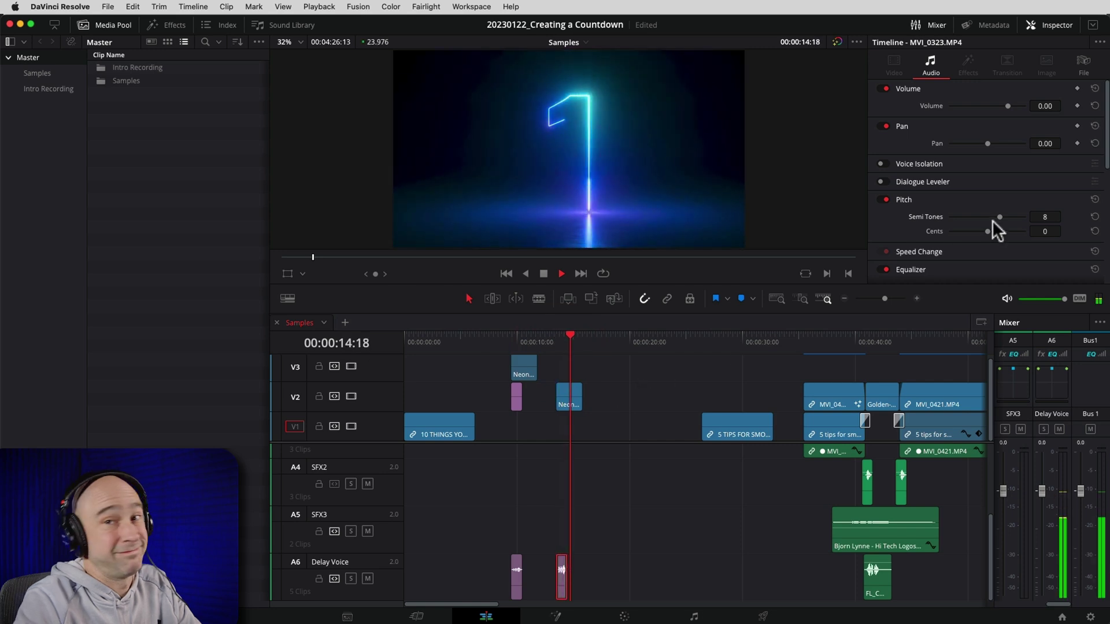
{"action": "left_click_drag", "start_coordinate": [994, 215], "coordinate": [980, 214]}
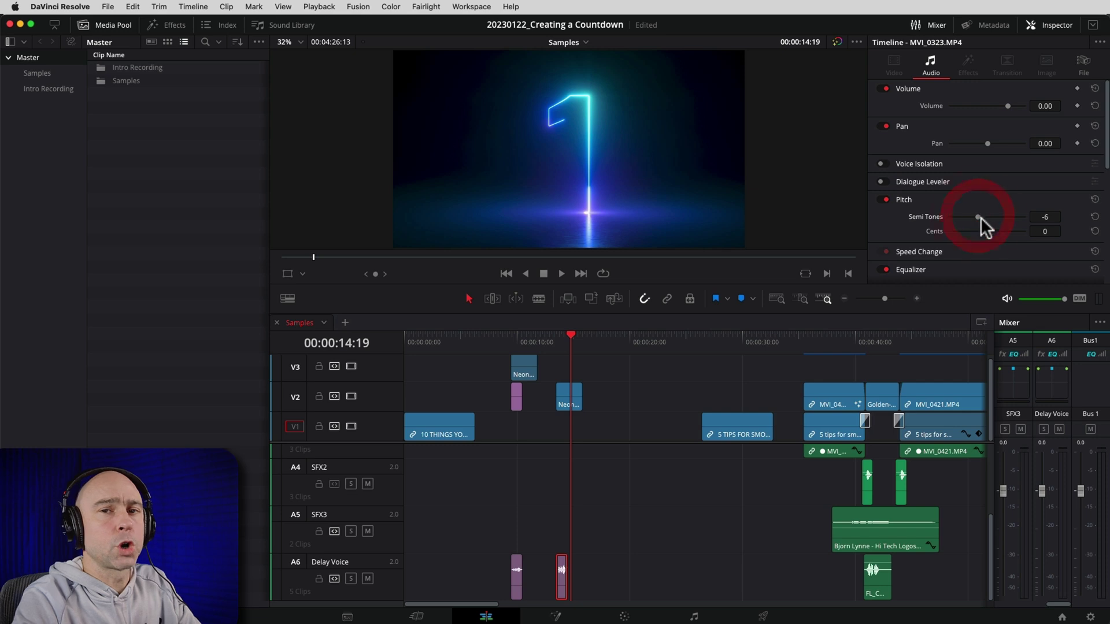
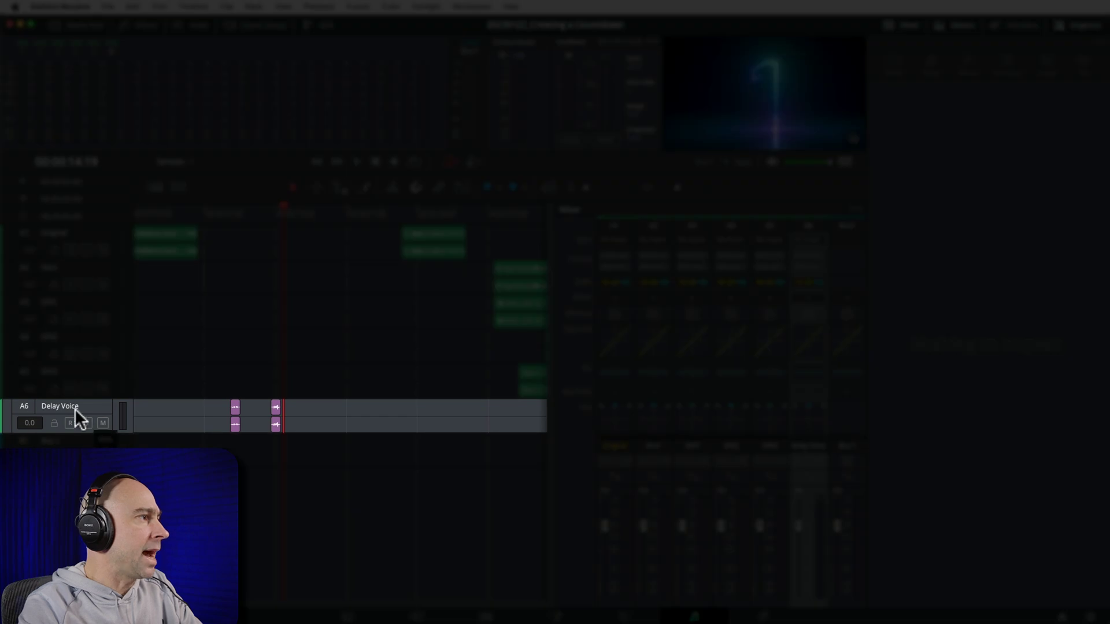
Step: On the Fairlight page, add the Fairlight Delay effect to the Delay Voice track A6 and play the voice clip through it
{"action": "left_click", "coordinate": [273, 428]}
{"action": "left_click", "coordinate": [295, 428]}
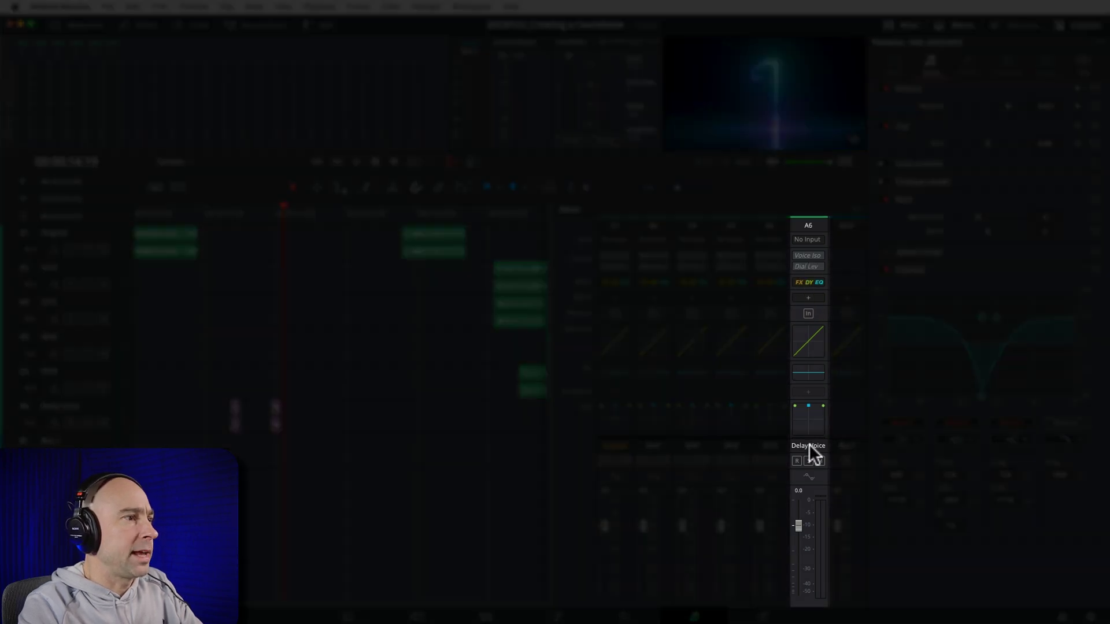
{"action": "left_click", "coordinate": [810, 443]}
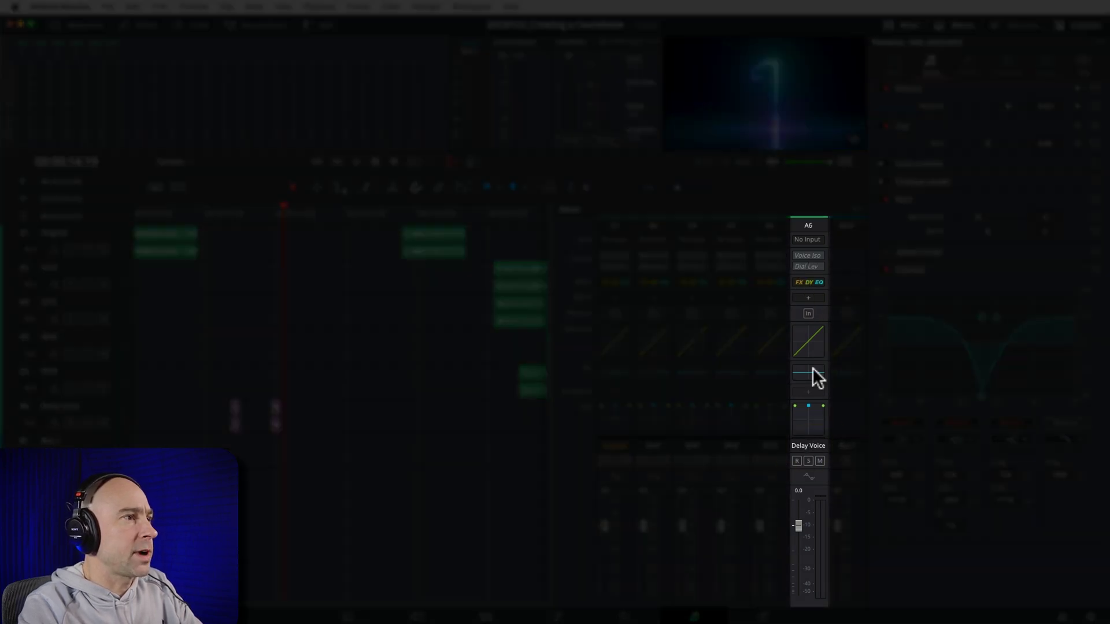
{"action": "left_click", "coordinate": [808, 298]}
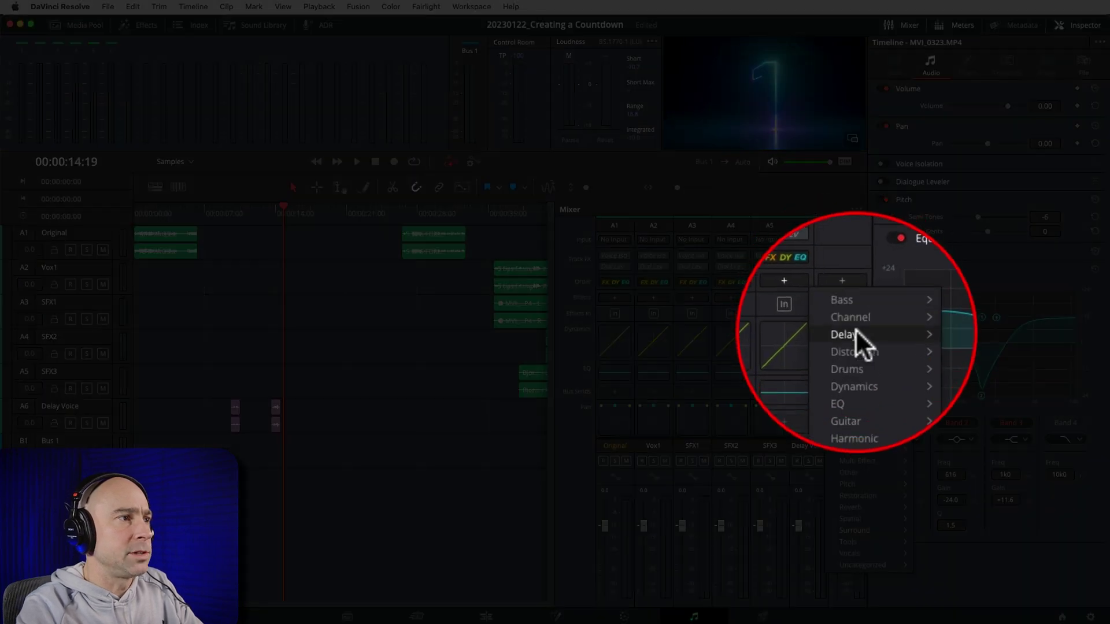
{"action": "mouse_move", "coordinate": [855, 330]}
{"action": "mouse_move", "coordinate": [962, 330]}
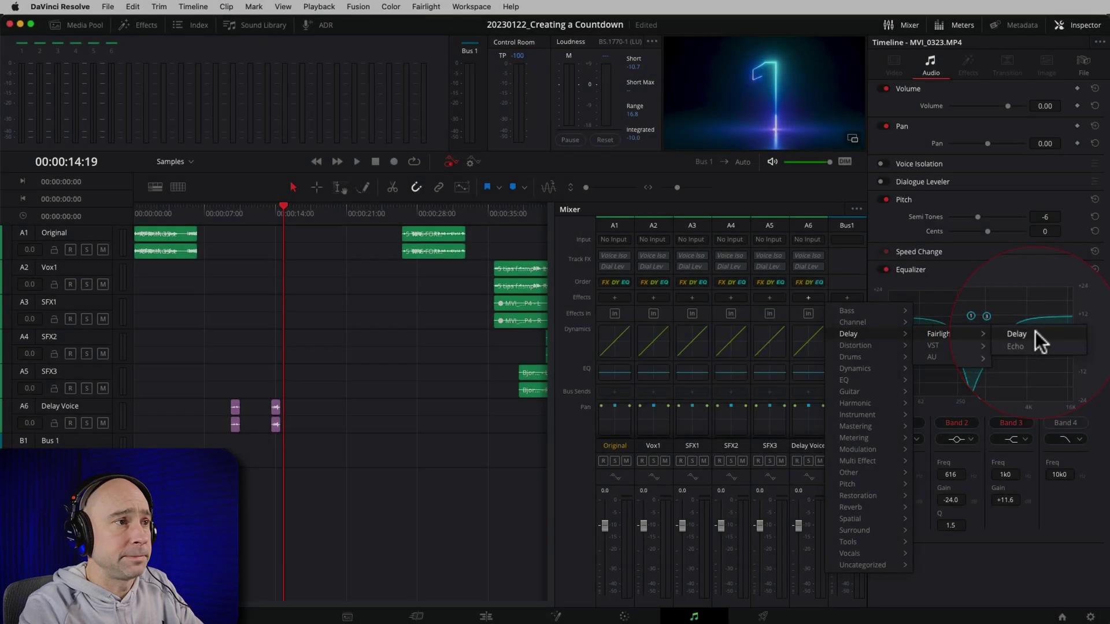
{"action": "left_click", "coordinate": [1035, 335]}
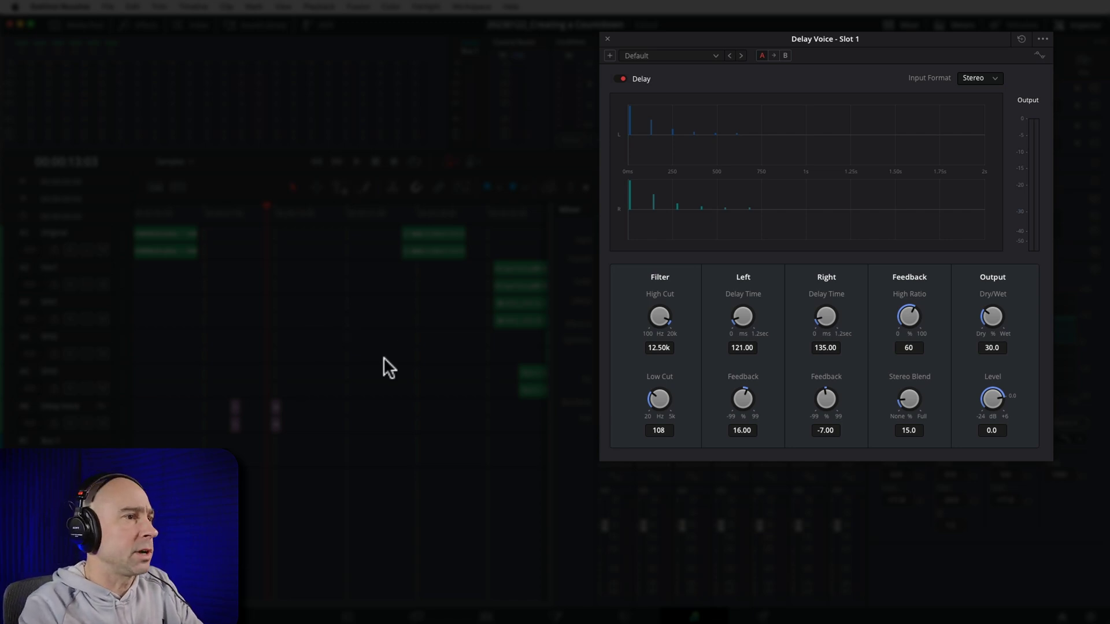
{"action": "key", "text": "space"}
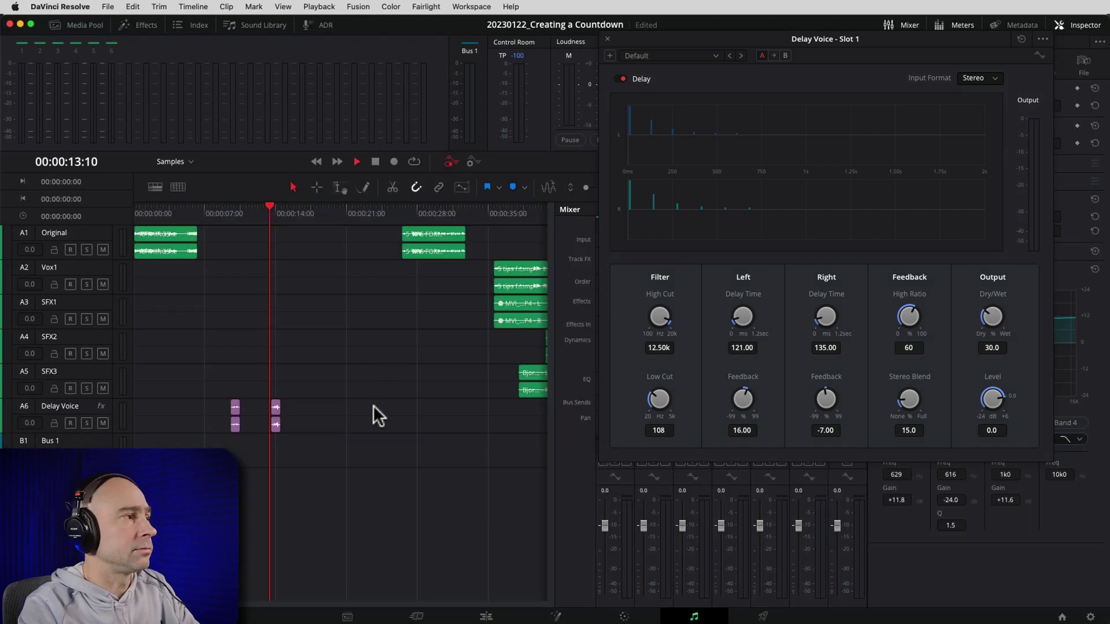
{"action": "key", "text": "space"}
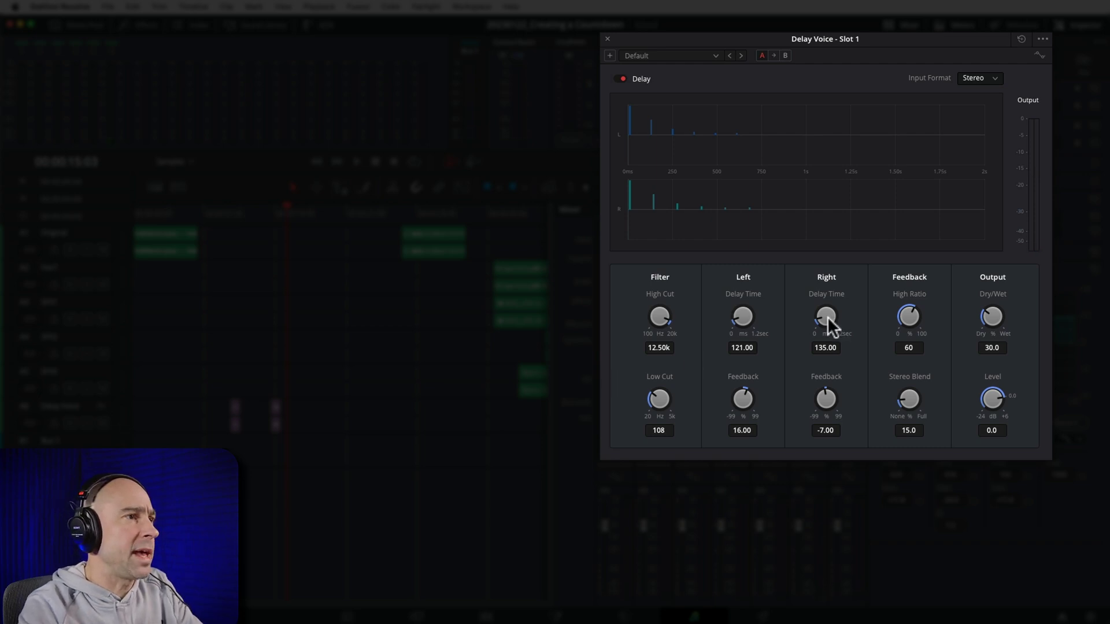
Step: Set the delay times to 195.80 left and 232.00 right, feedback to 21.60 left and -9.80 right, dry/wet to 40.7, and play the clip
{"action": "left_click_drag", "start_coordinate": [827, 316], "coordinate": [839, 286]}
{"action": "left_click_drag", "start_coordinate": [741, 307], "coordinate": [743, 294]}
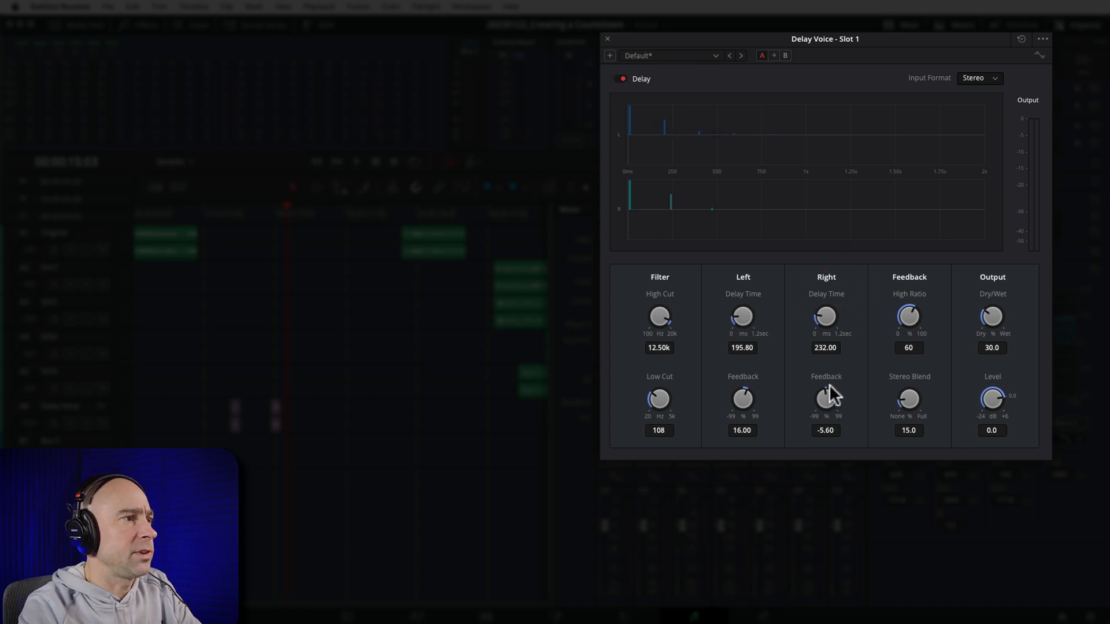
{"action": "left_click", "coordinate": [826, 407]}
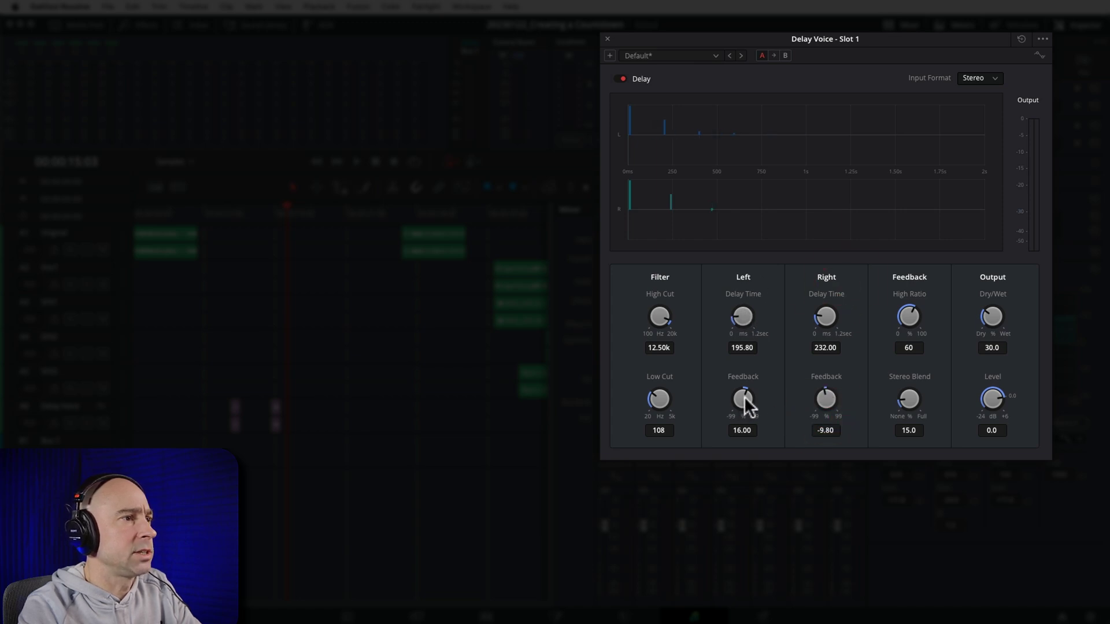
{"action": "left_click_drag", "start_coordinate": [747, 378], "coordinate": [749, 372]}
{"action": "left_click_drag", "start_coordinate": [990, 316], "coordinate": [328, 286]}
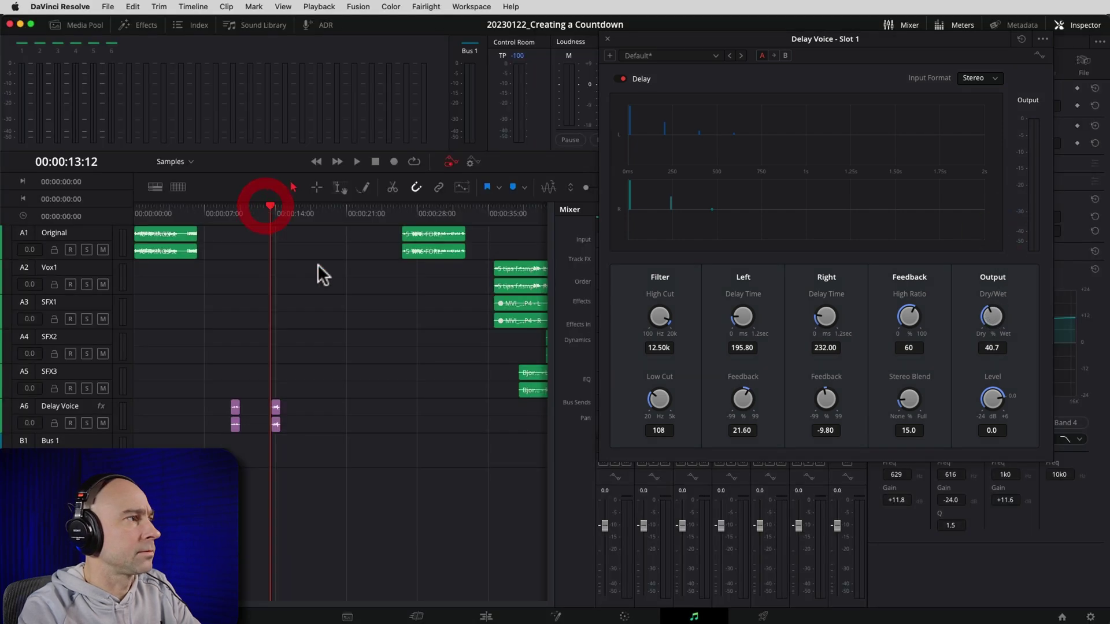
{"action": "key", "text": "space"}
{"action": "key", "text": "space"}
Step: Raise the delay time to 305.80 for the left channel and 276.00 for the right, and play the voice clip
{"action": "left_click_drag", "start_coordinate": [745, 312], "coordinate": [753, 283]}
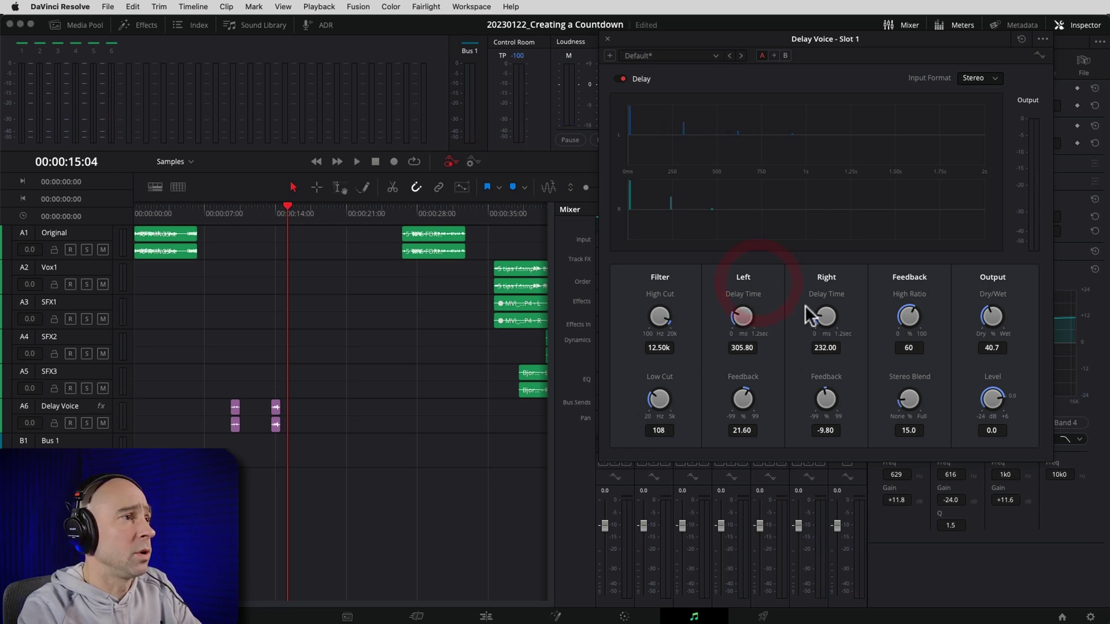
{"action": "left_click_drag", "start_coordinate": [822, 311], "coordinate": [826, 307]}
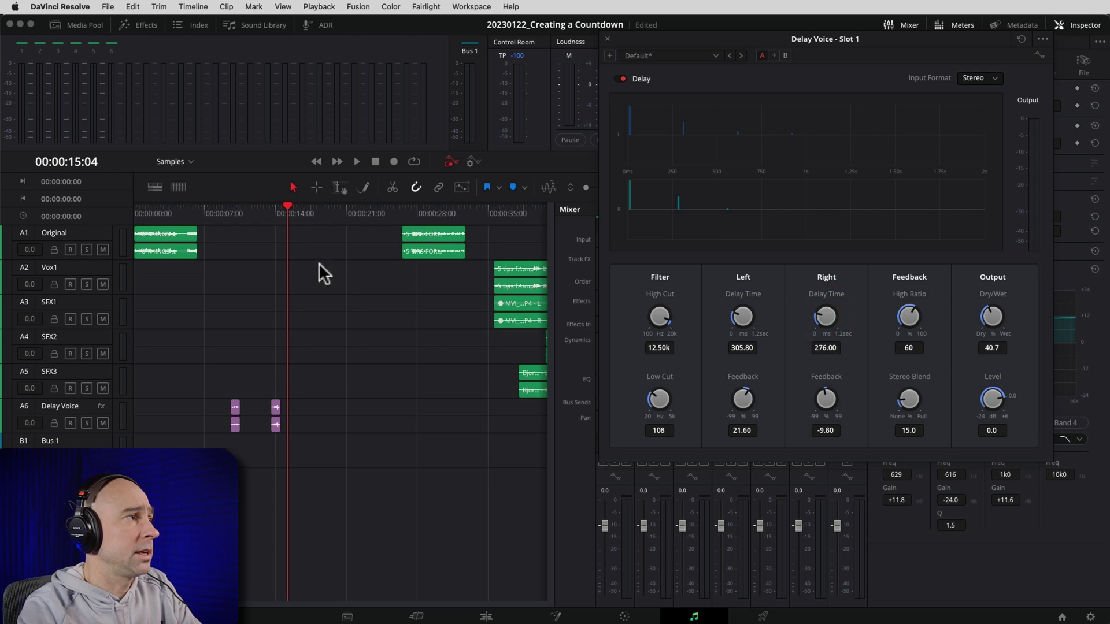
{"action": "left_click", "coordinate": [281, 254]}
{"action": "left_click", "coordinate": [271, 208]}
{"action": "key", "text": "space"}
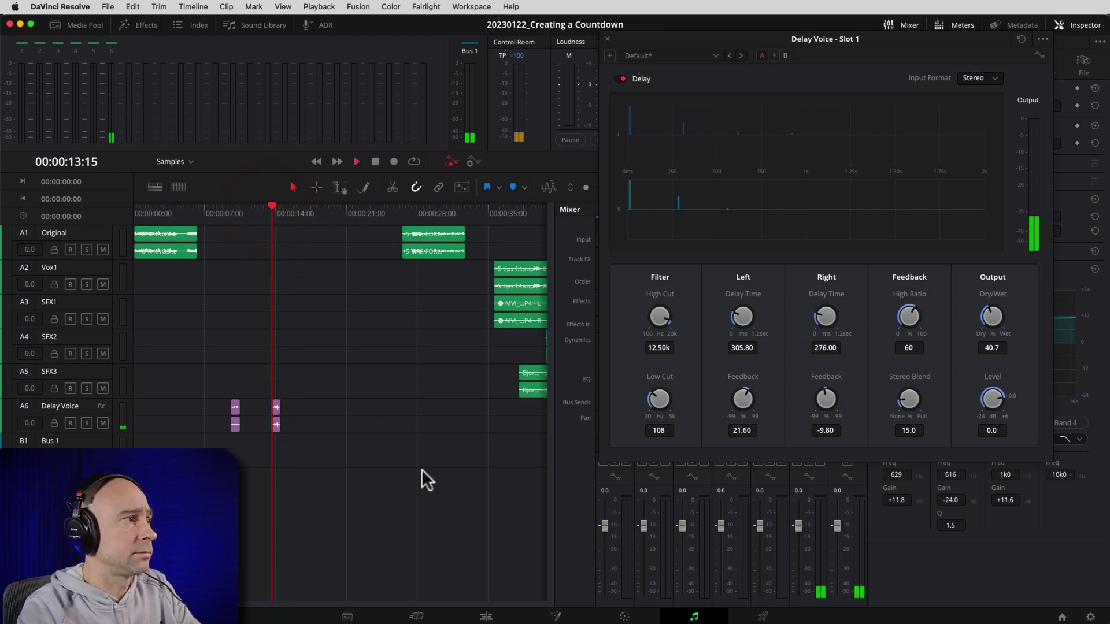
{"action": "key", "text": "space"}
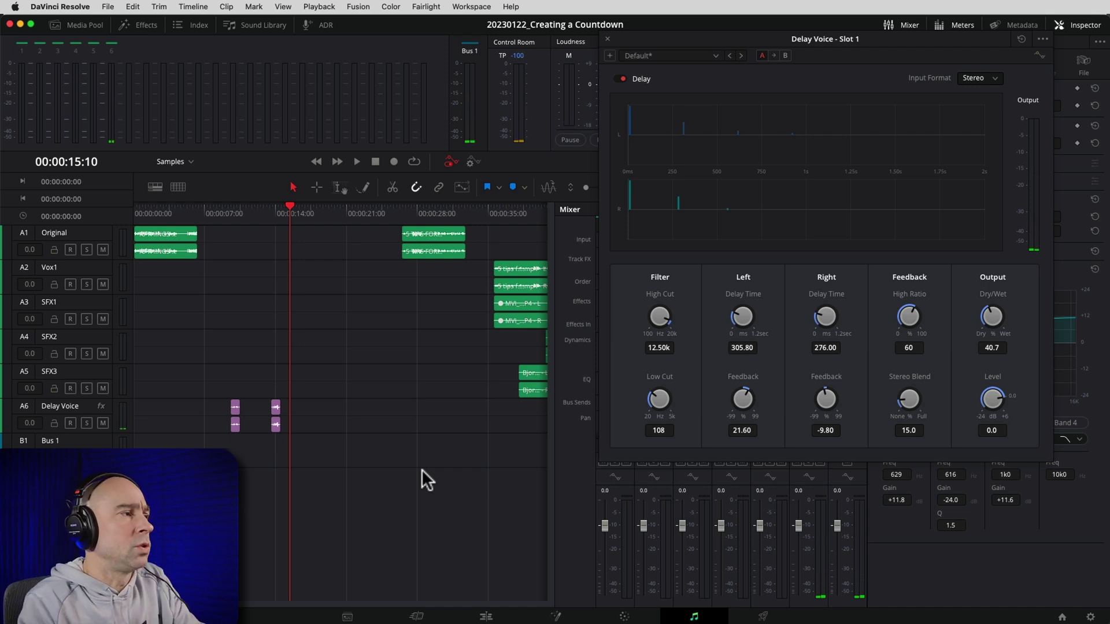
Step: Raise the delay's dry/wet mix to 60.3 and play the voice clip from its start
{"action": "left_click", "coordinate": [1003, 286]}
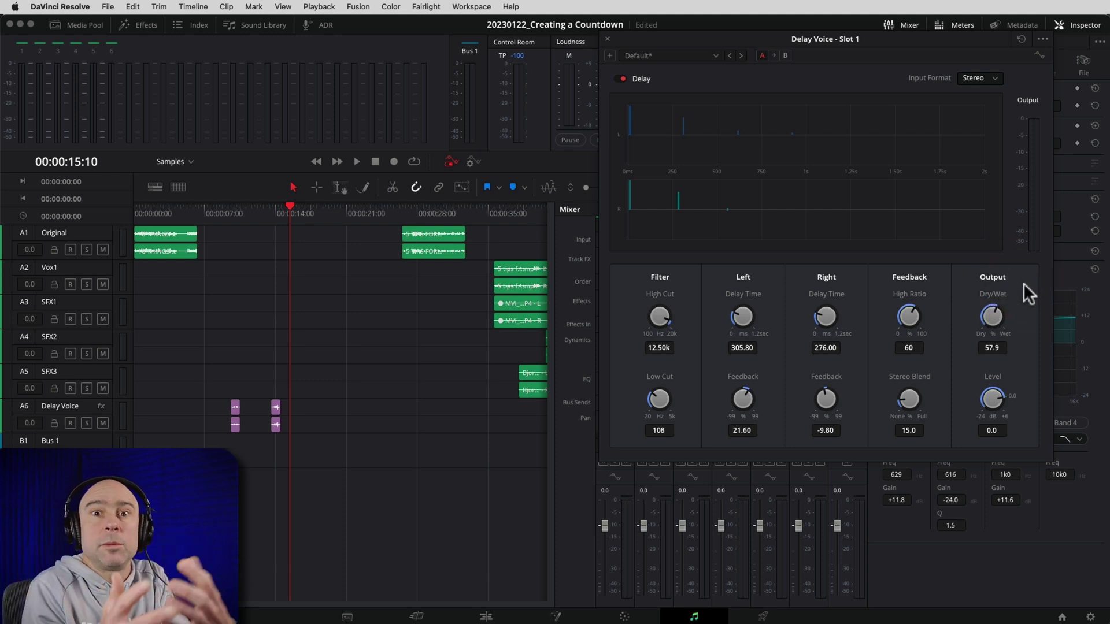
{"action": "left_click", "coordinate": [997, 310]}
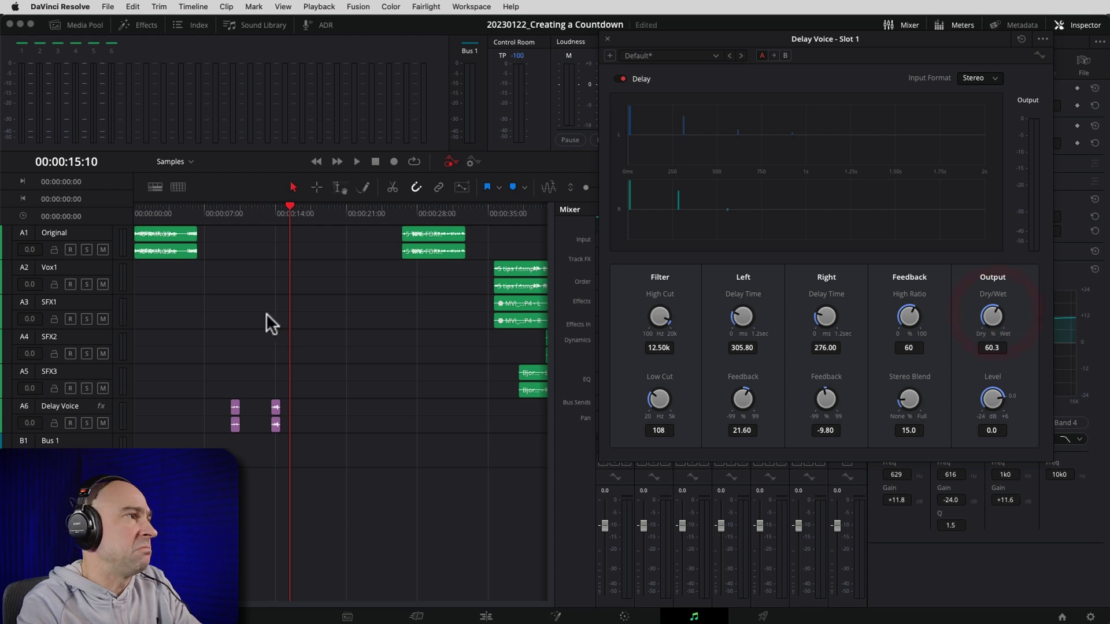
{"action": "left_click", "coordinate": [270, 214]}
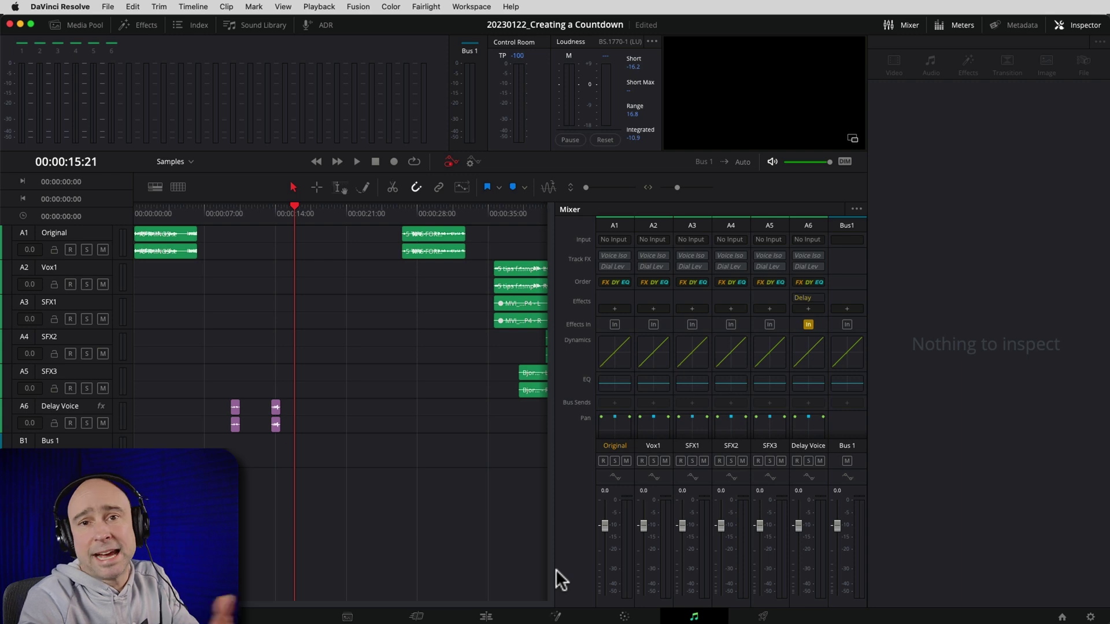
Step: Return to the Edit page and play the neon number 1 with the delayed voice from 00:00:13:12
{"action": "left_click", "coordinate": [515, 614]}
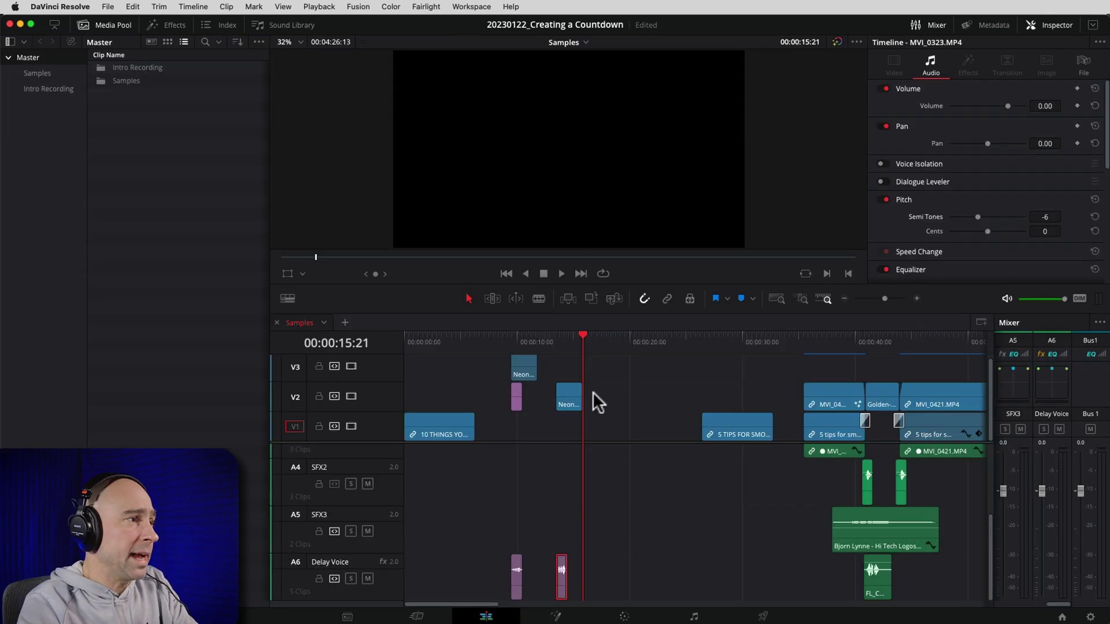
{"action": "left_click", "coordinate": [556, 342]}
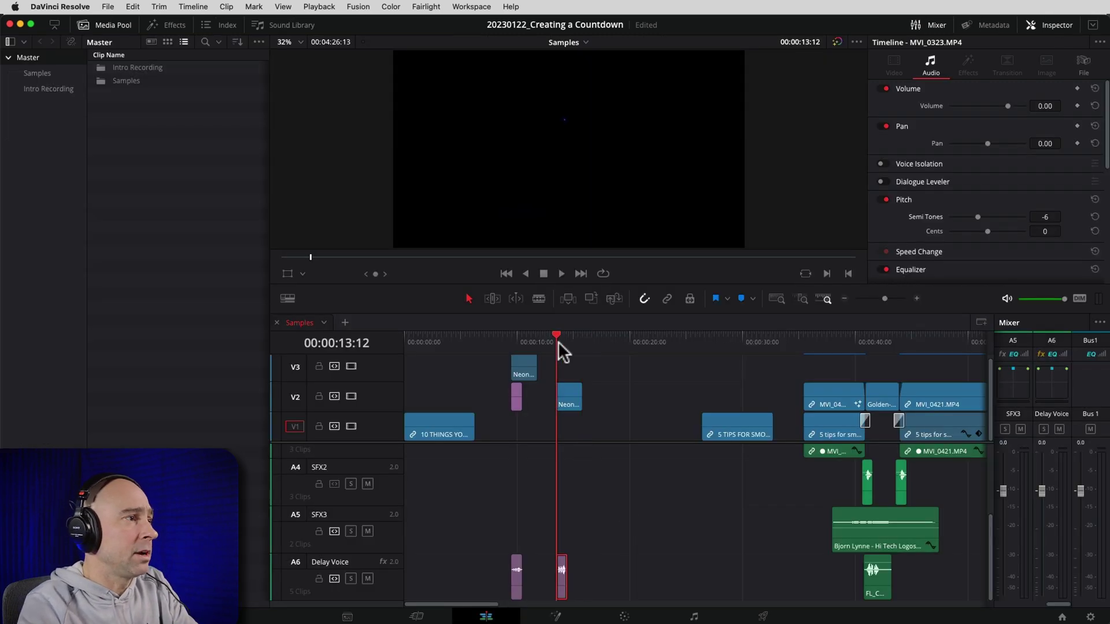
{"action": "left_click", "coordinate": [916, 297]}
{"action": "left_click", "coordinate": [724, 418]}
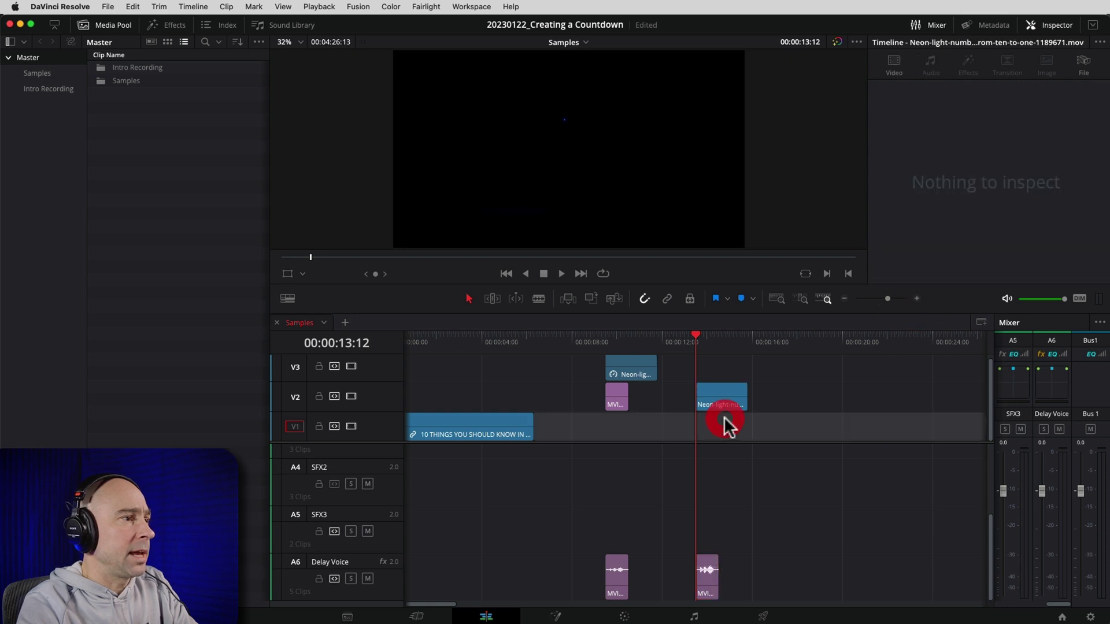
{"action": "left_click", "coordinate": [708, 539]}
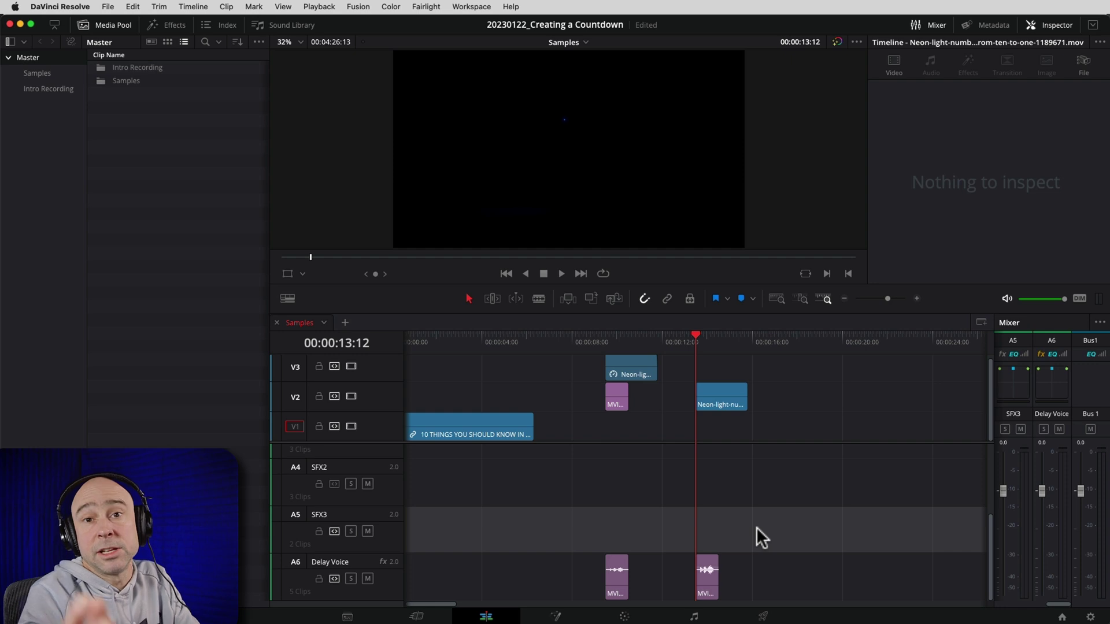
{"action": "key", "text": "space"}
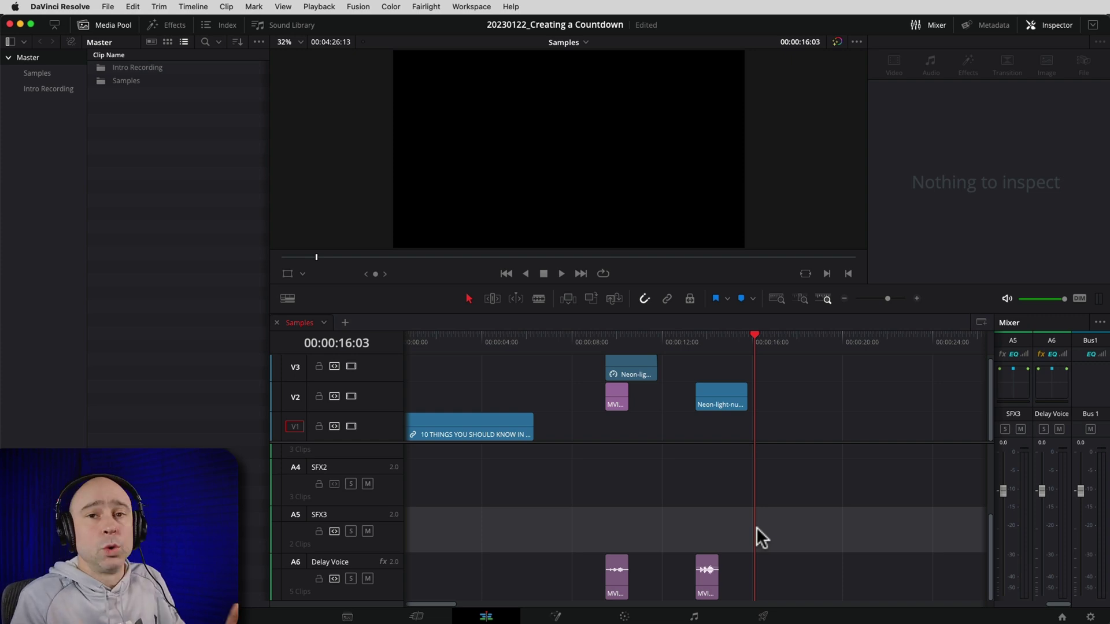
Step: Play the 5 TIPS FOR SMOOTH PLAYBACK sample clip on Video 1 from its start
{"action": "scroll", "coordinate": [831, 497], "scroll_direction": "right", "scroll_amount": 5}
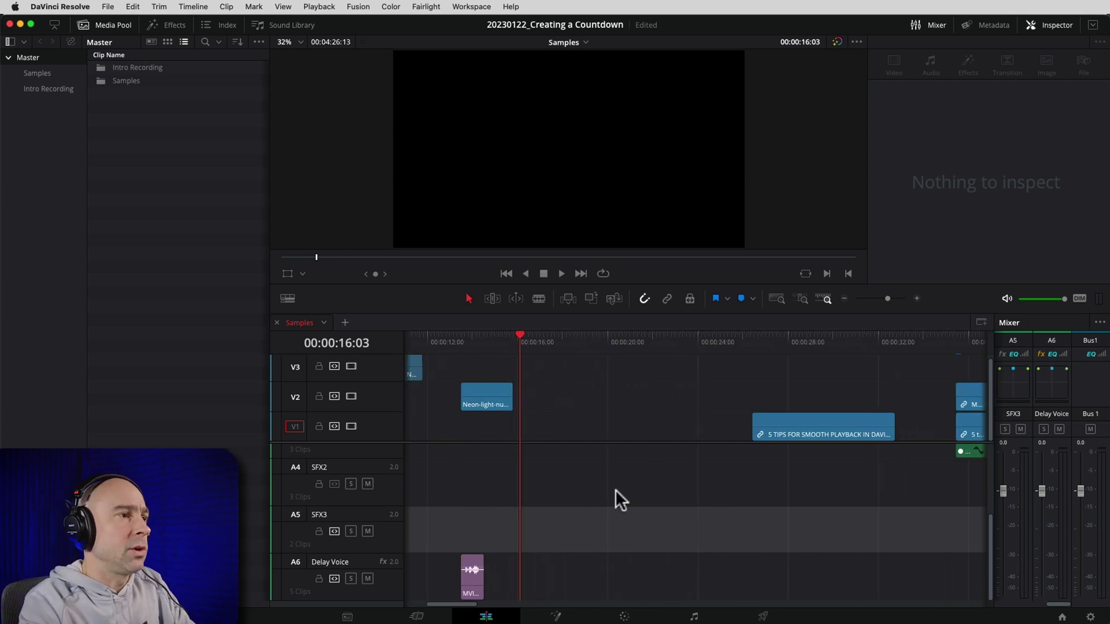
{"action": "scroll", "coordinate": [710, 497], "scroll_direction": "right", "scroll_amount": 5}
{"action": "scroll", "coordinate": [678, 482], "scroll_direction": "up", "scroll_amount": 4}
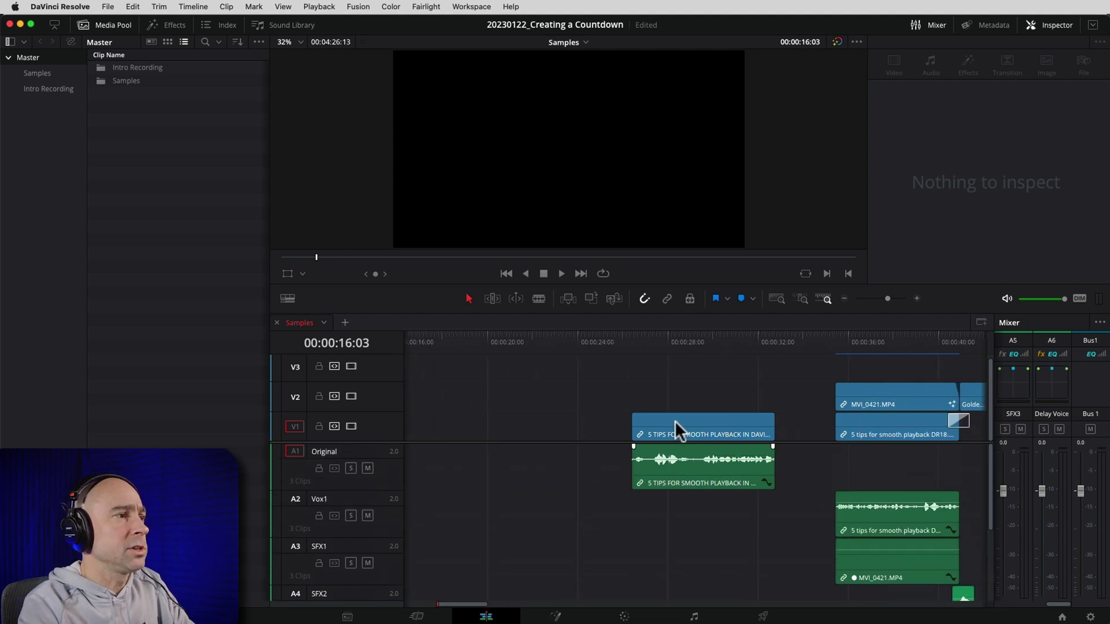
{"action": "left_click", "coordinate": [631, 342]}
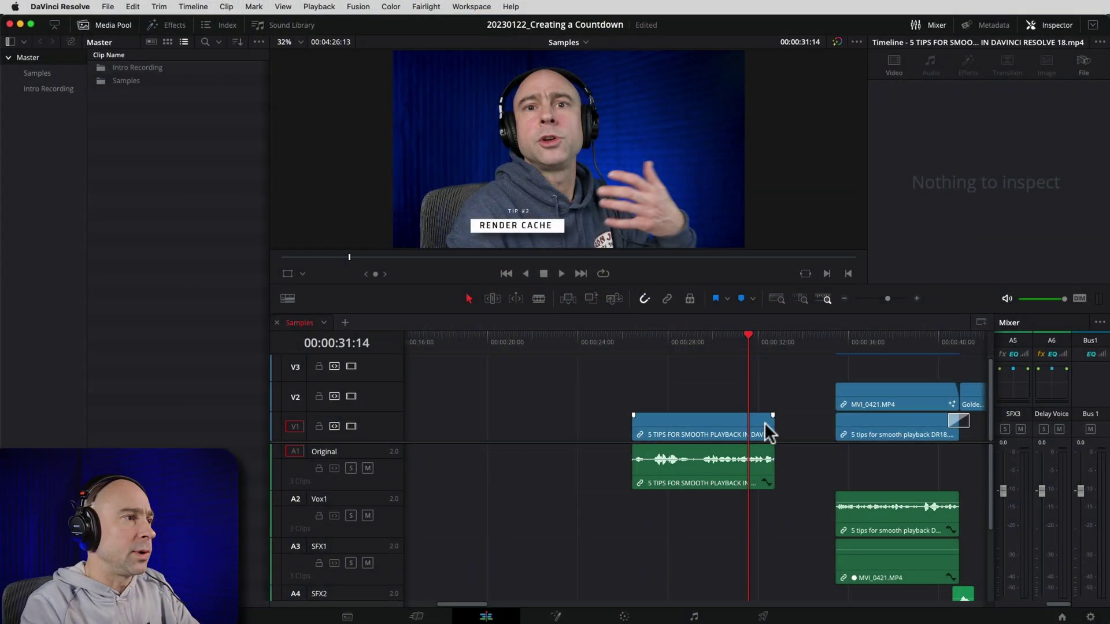
Step: Show filmstrip thumbnails on the timeline's video clips and select the golden countdown clip on Video 2
{"action": "scroll", "coordinate": [600, 422], "scroll_direction": "right", "scroll_amount": 10}
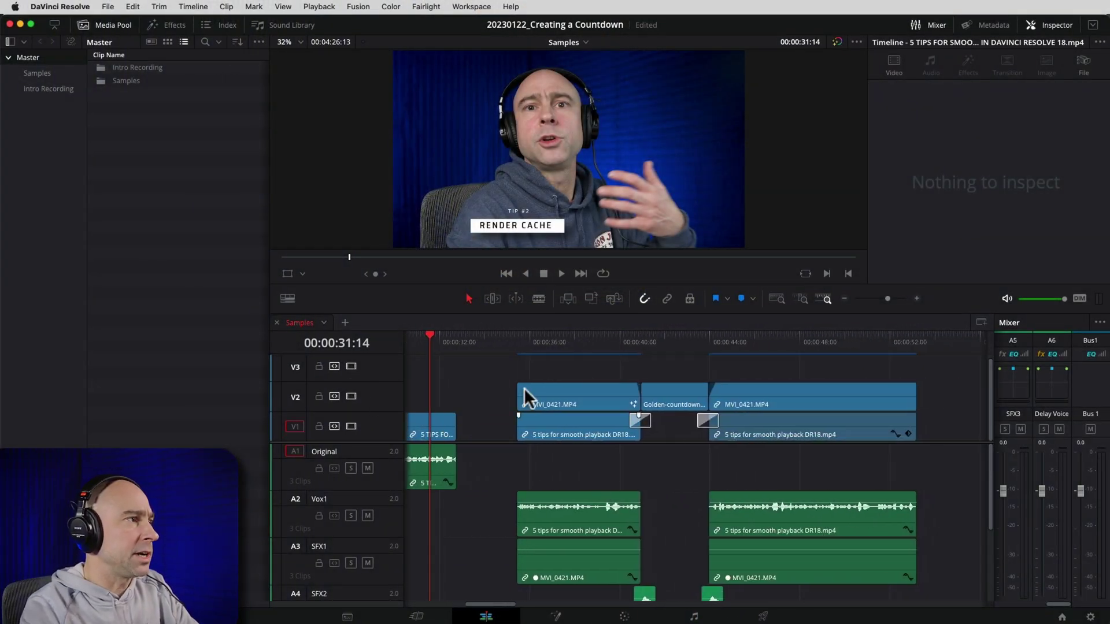
{"action": "left_click", "coordinate": [287, 299]}
{"action": "left_click", "coordinate": [288, 387]}
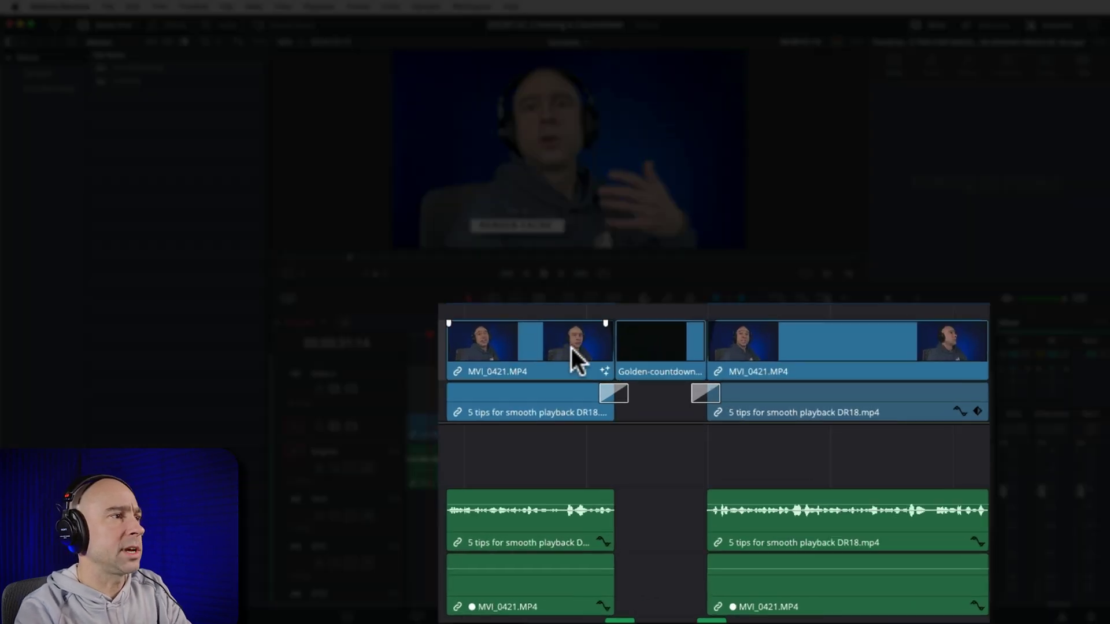
{"action": "left_click", "coordinate": [613, 312]}
{"action": "left_click", "coordinate": [659, 346]}
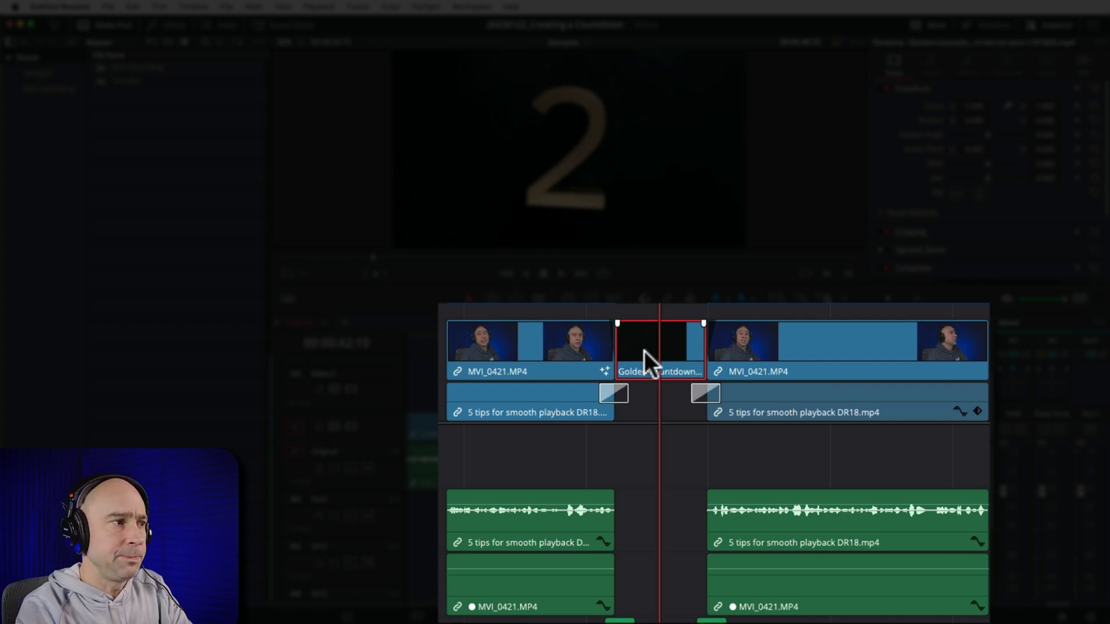
{"action": "left_click", "coordinate": [793, 338]}
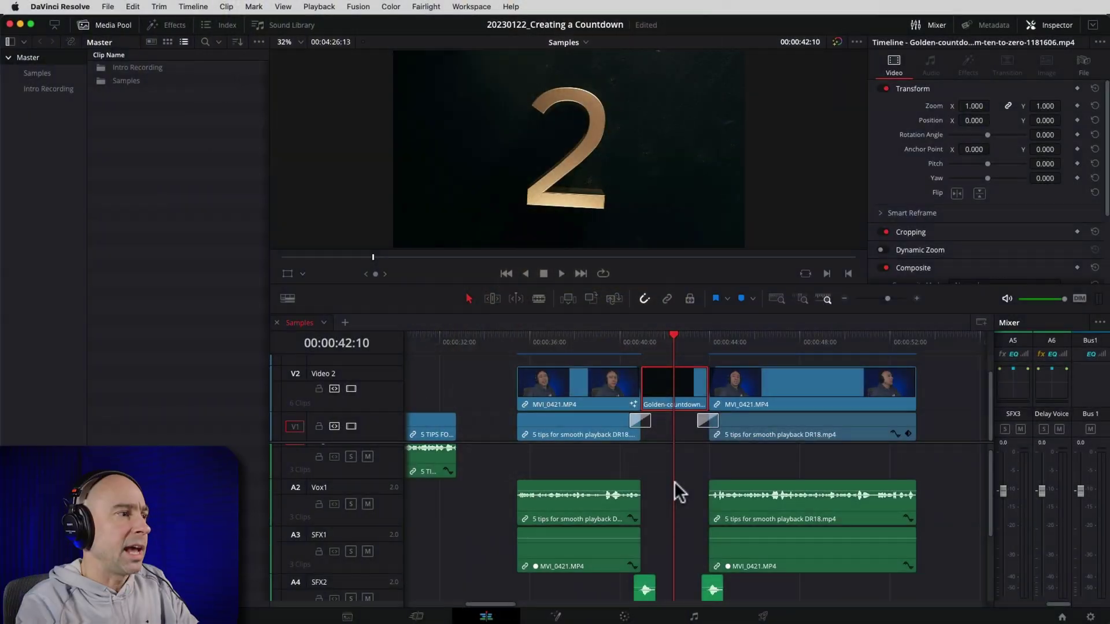
Step: Solo the SFX2 track and play the transition sounds around the golden countdown from 00:00:40:11
{"action": "scroll", "coordinate": [674, 481], "scroll_direction": "down", "scroll_amount": 3}
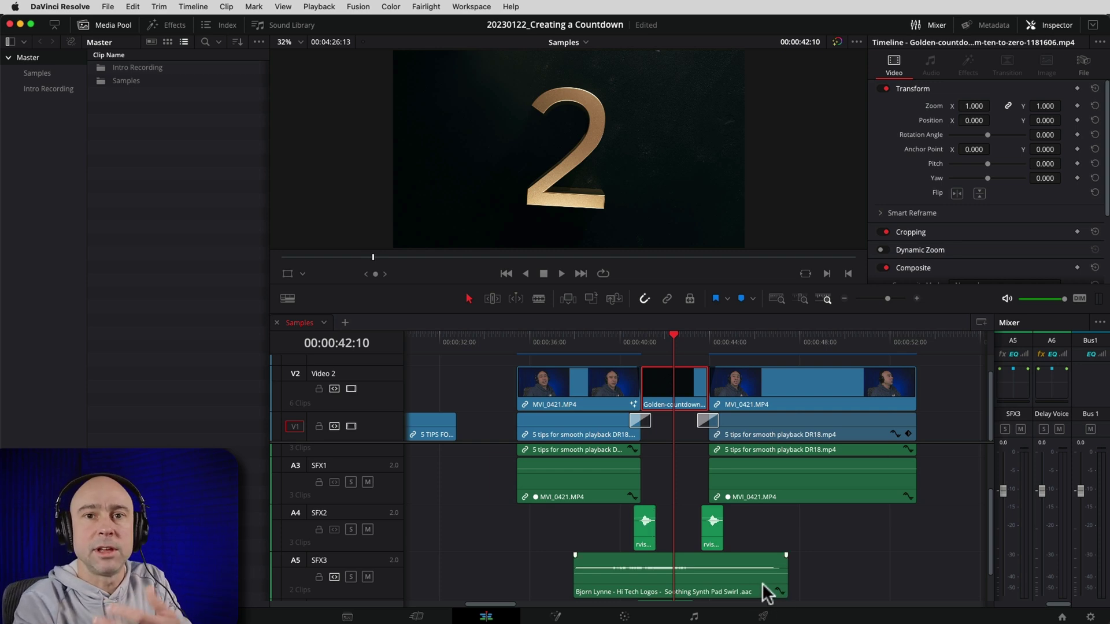
{"action": "left_click", "coordinate": [351, 529]}
{"action": "left_click", "coordinate": [630, 335]}
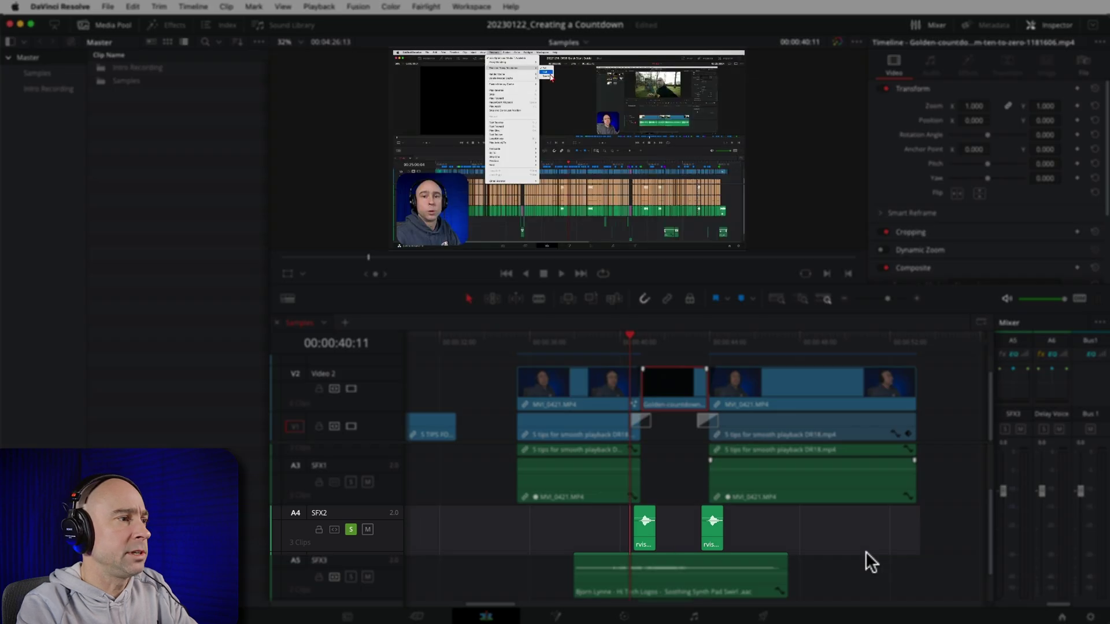
{"action": "key", "text": "space"}
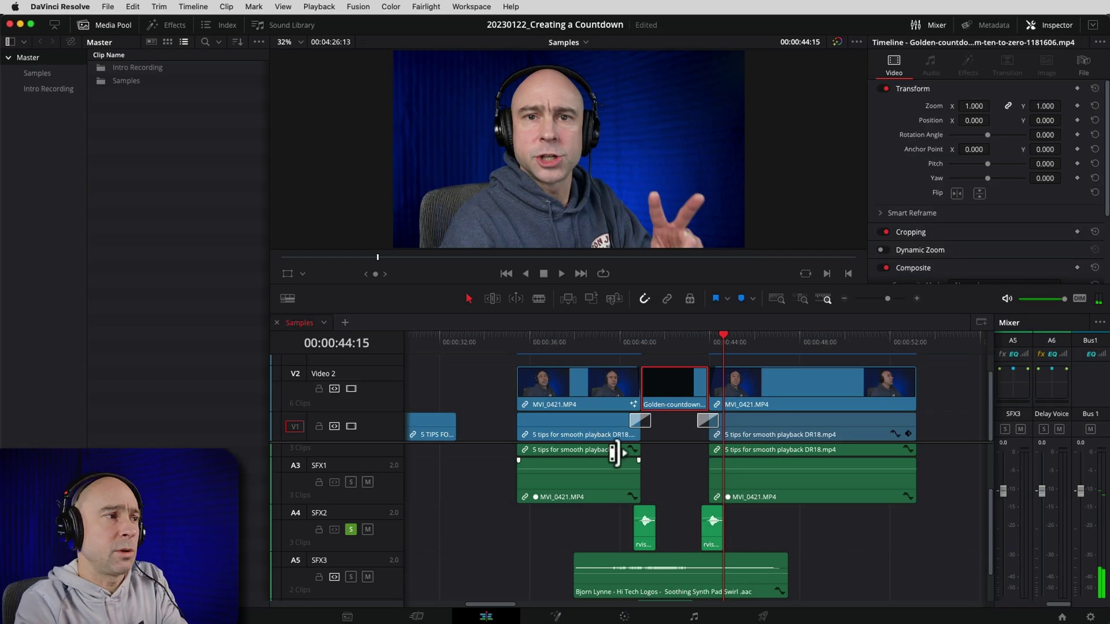
Step: Examine the golden countdown clip, the transitions at both of its ends and the neighbouring clips on Video 1 and Video 2
{"action": "left_click", "coordinate": [644, 421]}
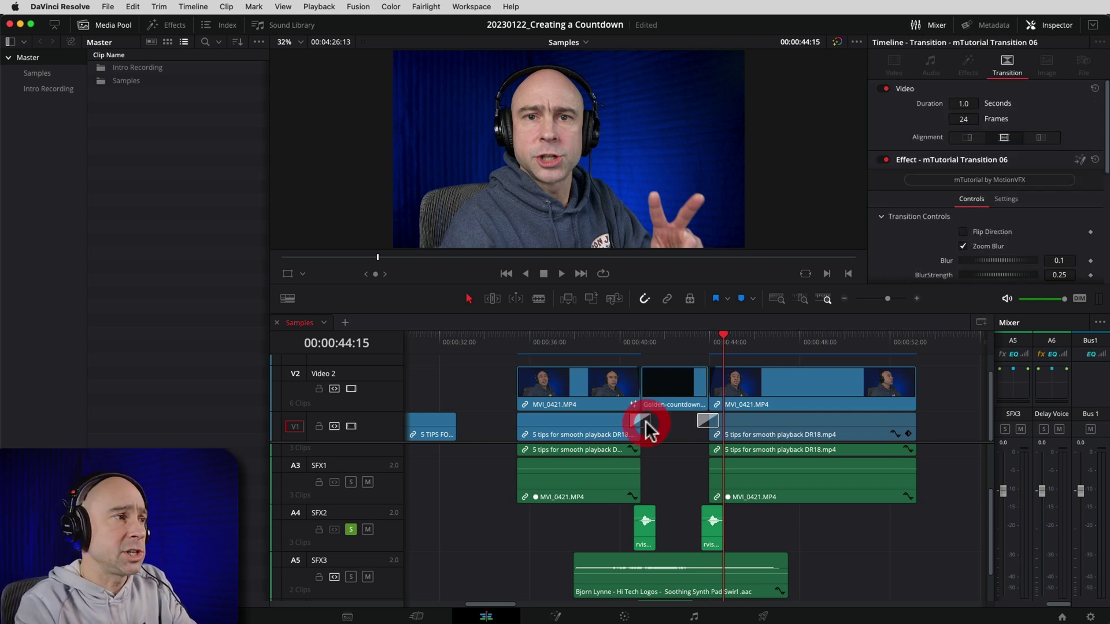
{"action": "left_click", "coordinate": [668, 383]}
{"action": "left_click", "coordinate": [615, 380]}
{"action": "left_click", "coordinate": [674, 380]}
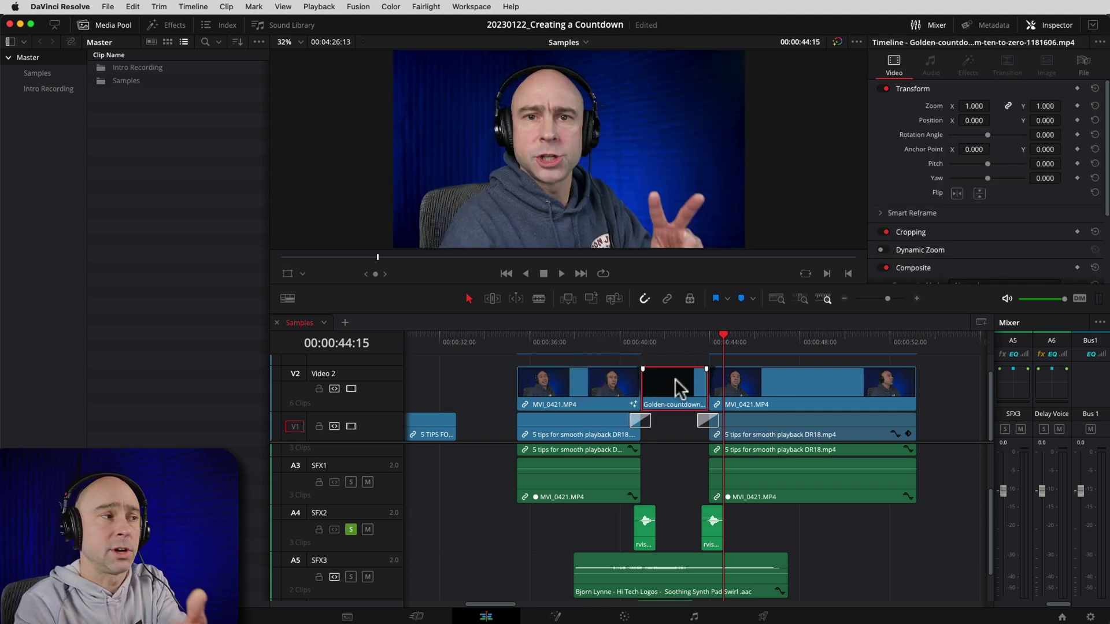
{"action": "left_click", "coordinate": [595, 422]}
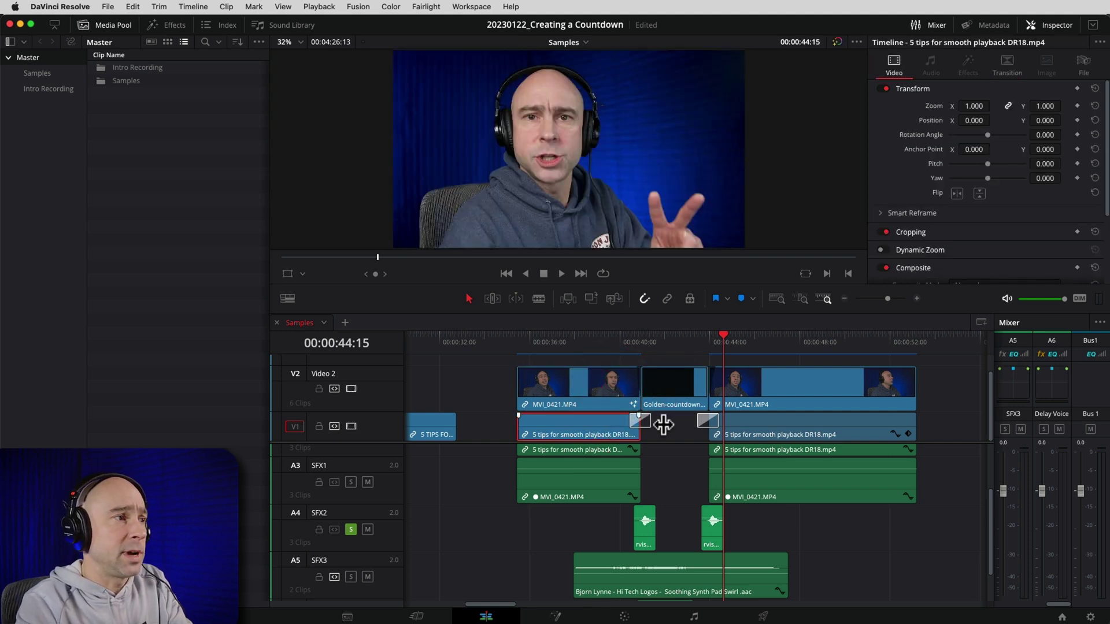
{"action": "left_click", "coordinate": [752, 432]}
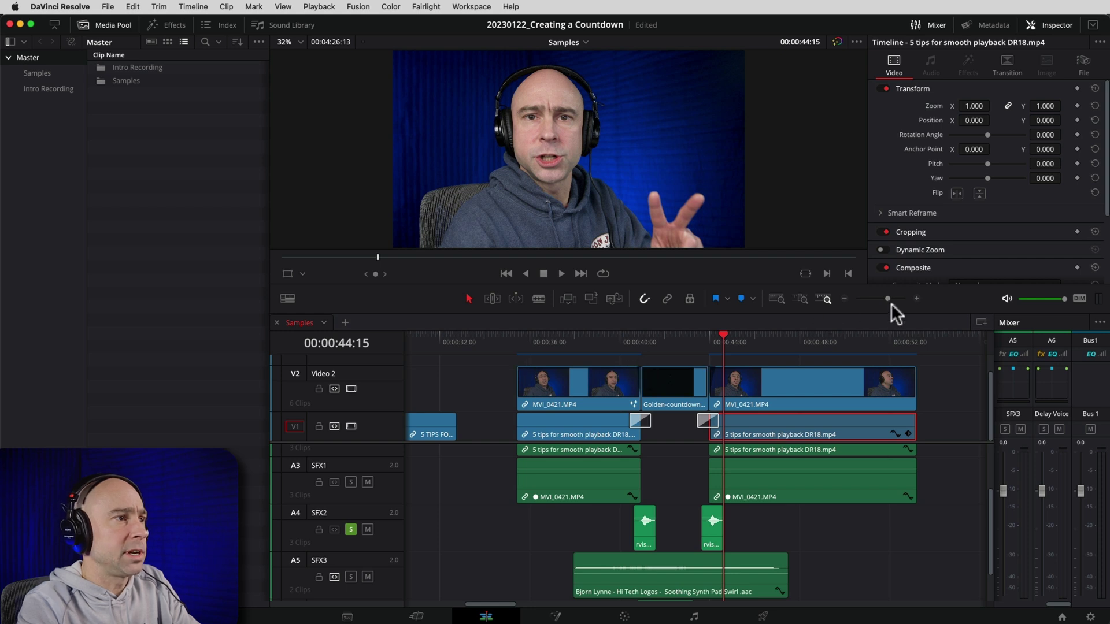
{"action": "left_click", "coordinate": [916, 299]}
{"action": "left_click", "coordinate": [917, 298]}
{"action": "scroll", "coordinate": [717, 385], "scroll_direction": "left", "scroll_amount": 5}
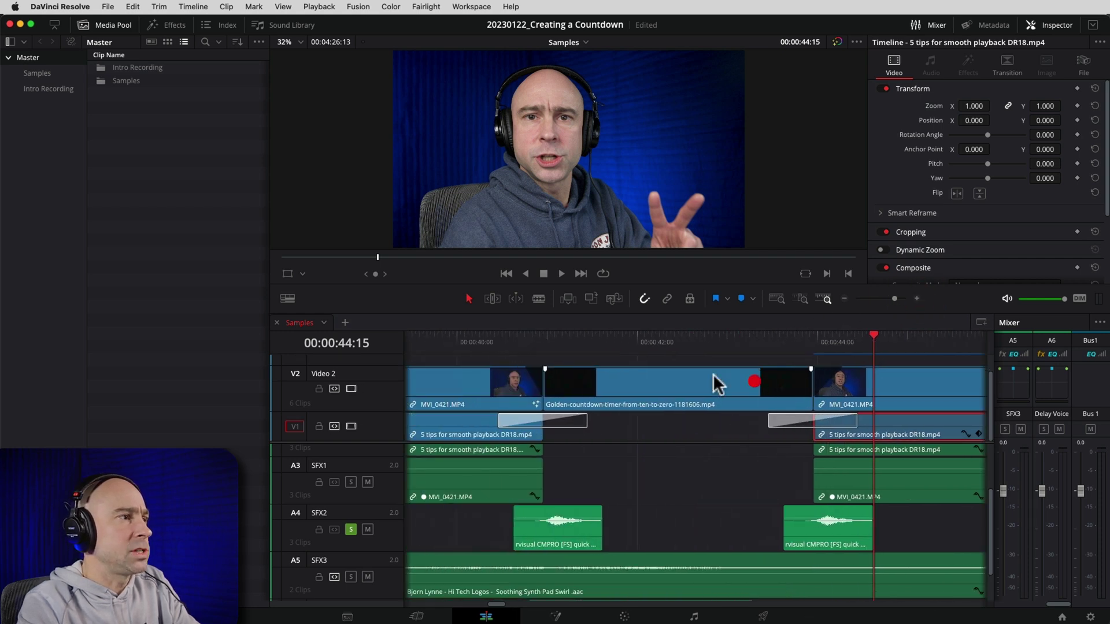
{"action": "left_click", "coordinate": [841, 298]}
Step: Play the golden countdown with SFX3 soloed in place of SFX2, and play it again with only Delay Voice soloed
{"action": "scroll", "coordinate": [646, 496], "scroll_direction": "down", "scroll_amount": 2}
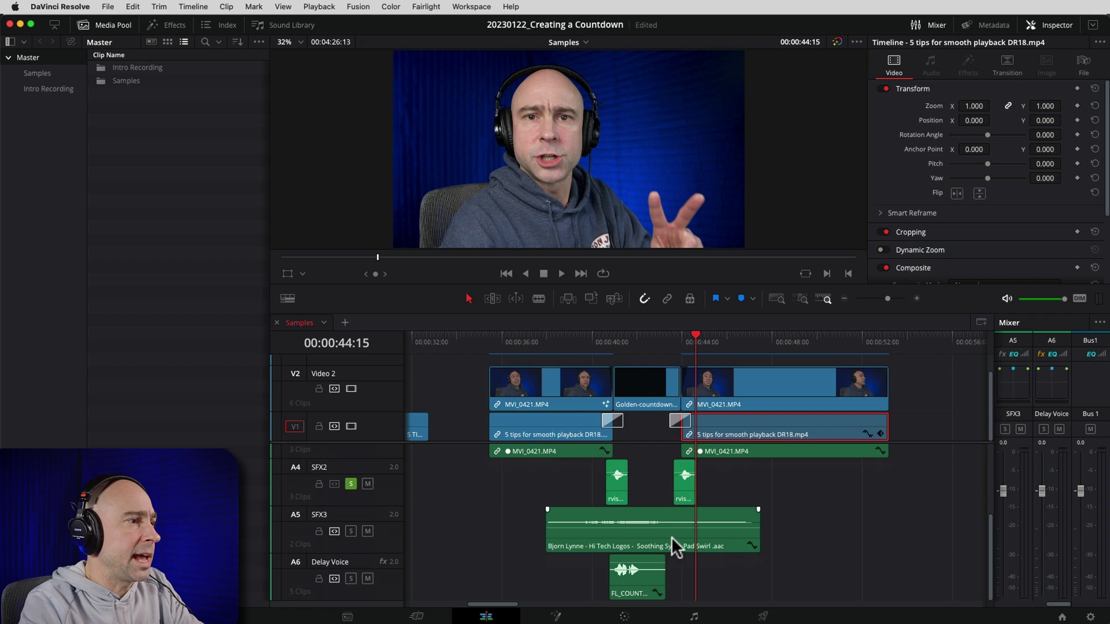
{"action": "left_click", "coordinate": [351, 484]}
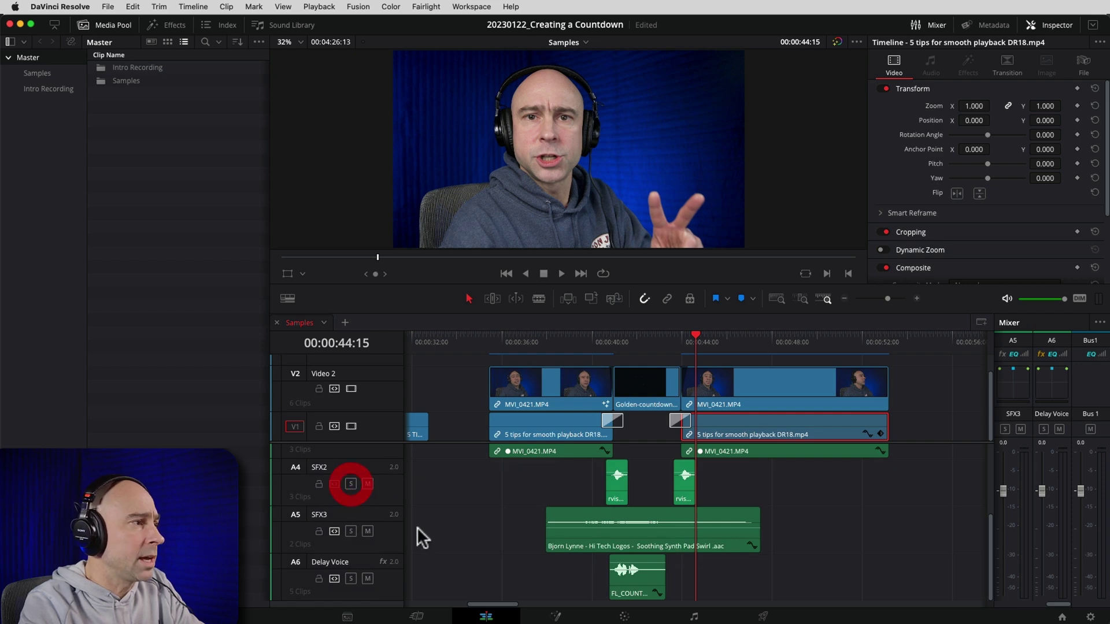
{"action": "left_click", "coordinate": [351, 531]}
{"action": "left_click", "coordinate": [553, 350]}
{"action": "key", "text": "space"}
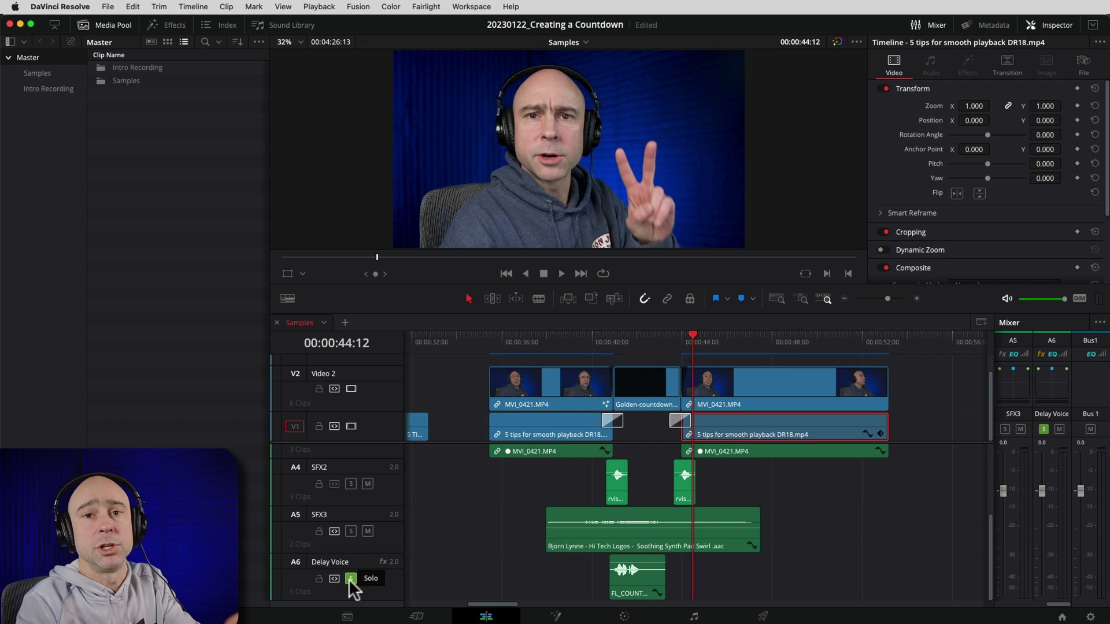
{"action": "left_click", "coordinate": [614, 346]}
{"action": "key", "text": "space"}
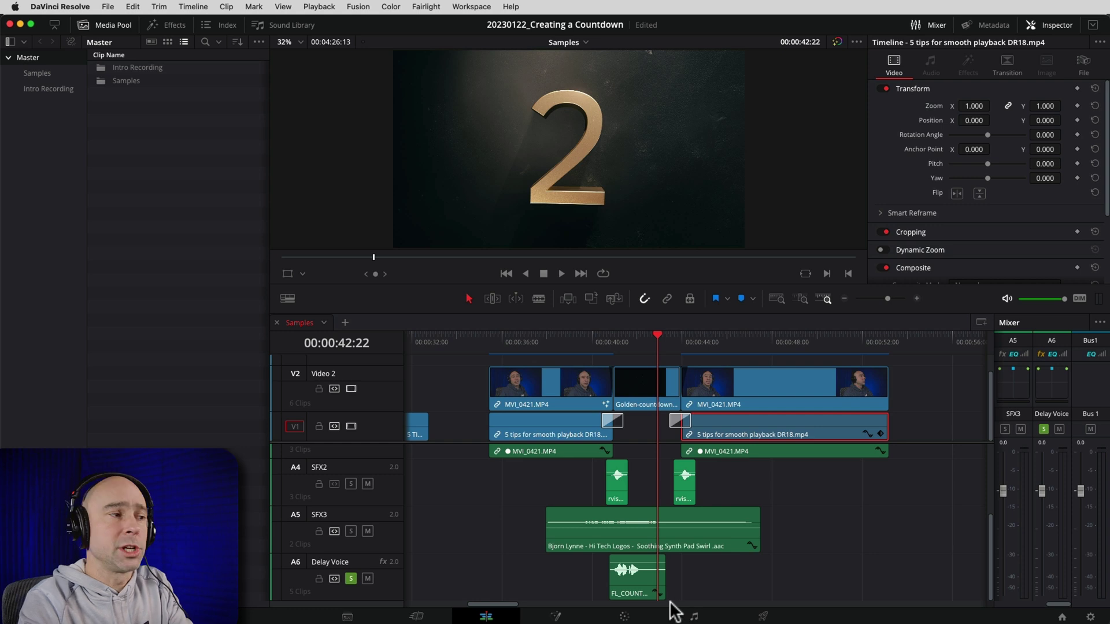
Step: Duplicate the countdown voice clip from Delay Voice onto a new audio track below it and solo only that new track
{"action": "left_click", "coordinate": [630, 582]}
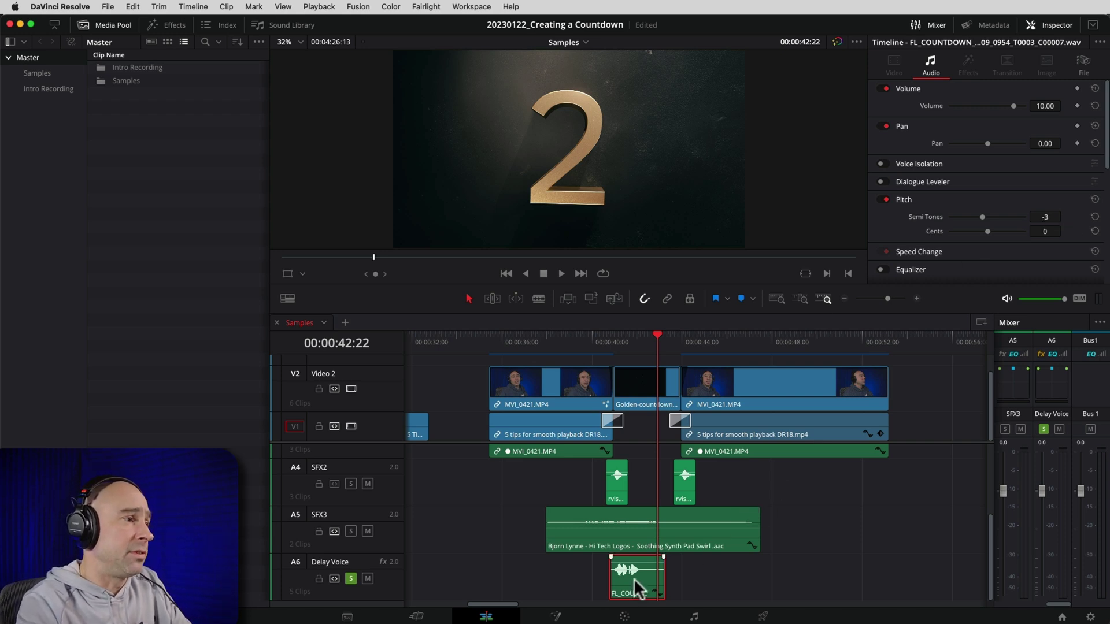
{"action": "left_click_drag", "start_coordinate": [638, 589], "coordinate": [643, 593]}
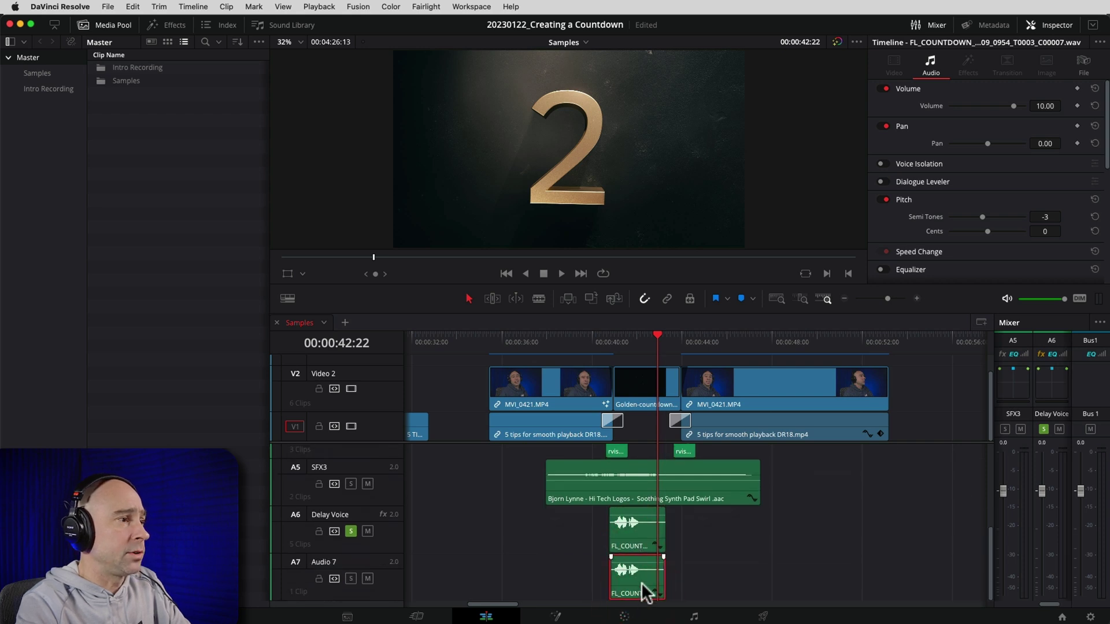
{"action": "left_click", "coordinate": [351, 579]}
{"action": "left_click", "coordinate": [351, 531]}
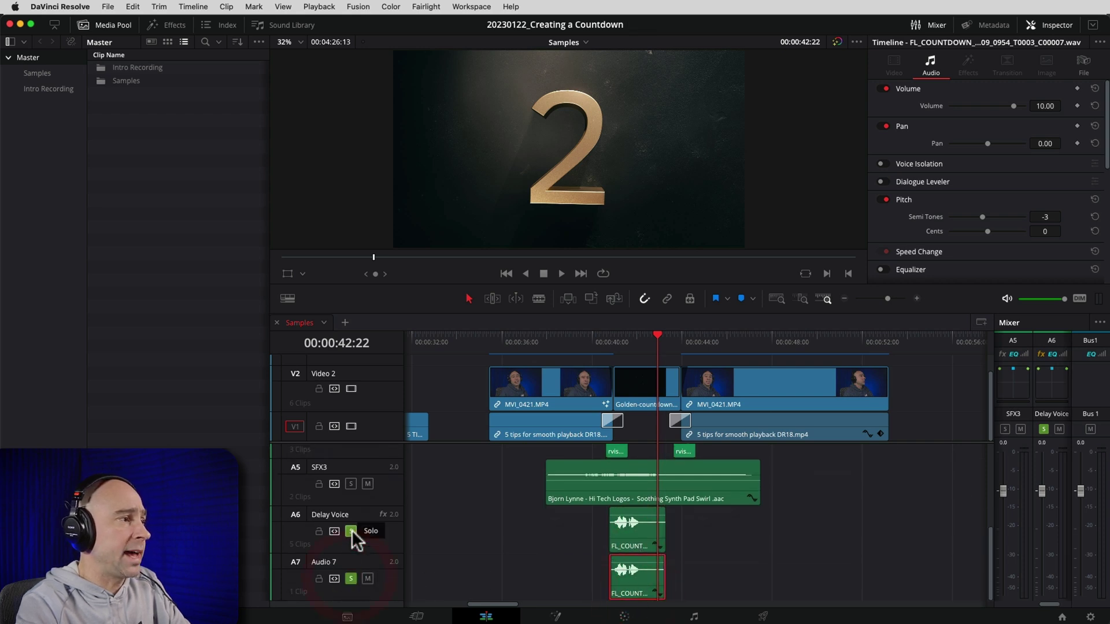
Step: Reset the duplicated voice clip's pitch to 0 semitones and play it from 00:00:40:19
{"action": "left_click", "coordinate": [1094, 200]}
{"action": "left_click", "coordinate": [609, 340]}
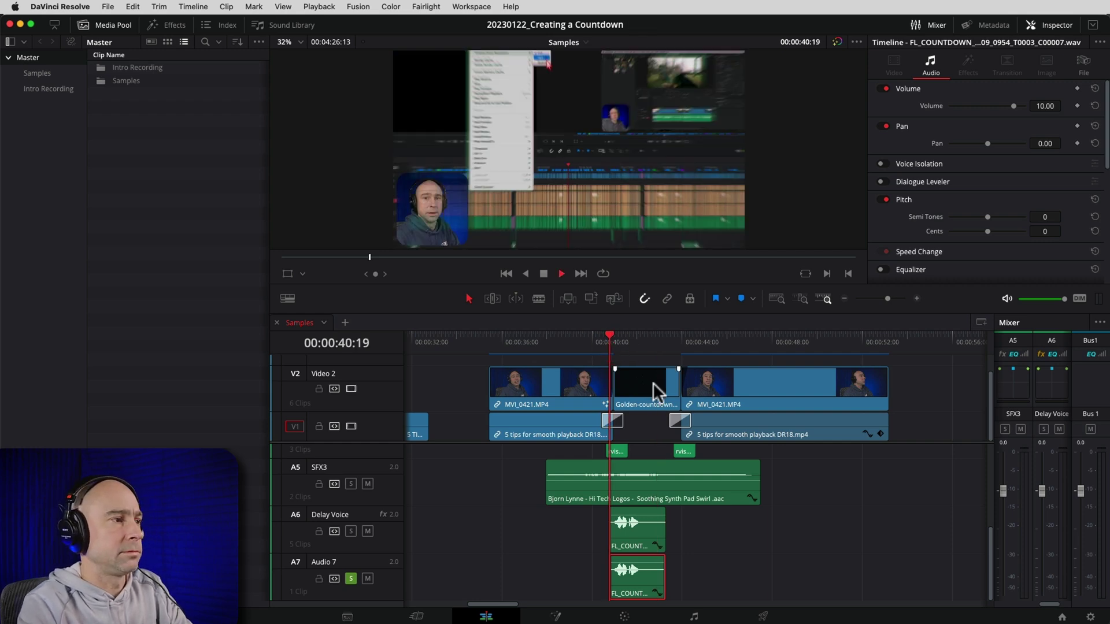
{"action": "key", "text": "space"}
{"action": "key", "text": "space"}
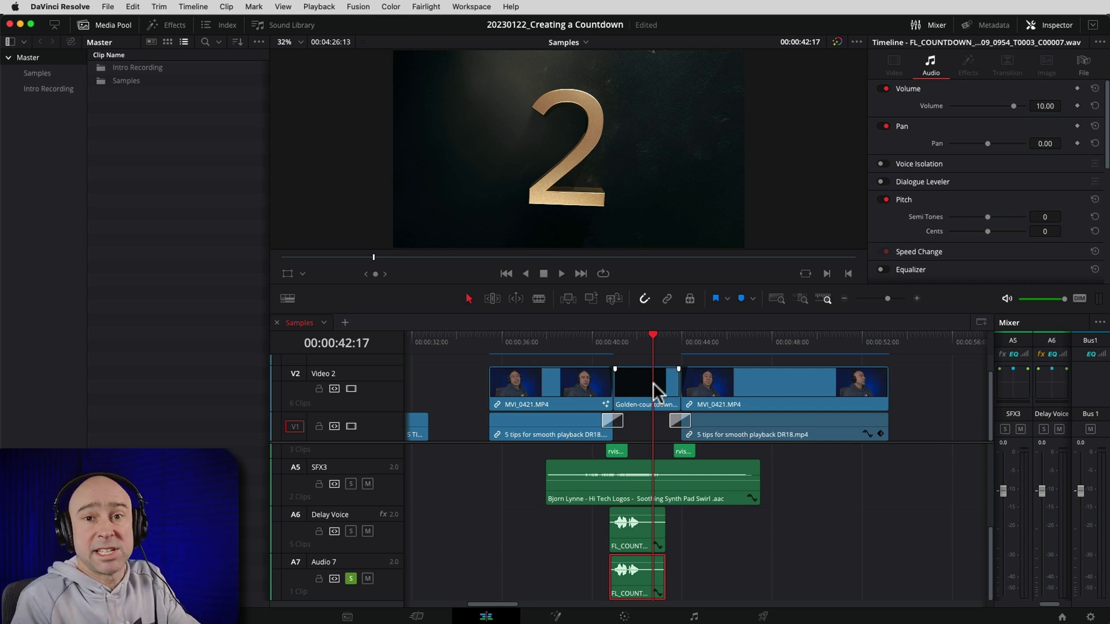
Step: Play the full golden countdown mix from 00:00:38:20, and play the 10 FAIRLIGHT sample clip from near its start
{"action": "left_click", "coordinate": [564, 341]}
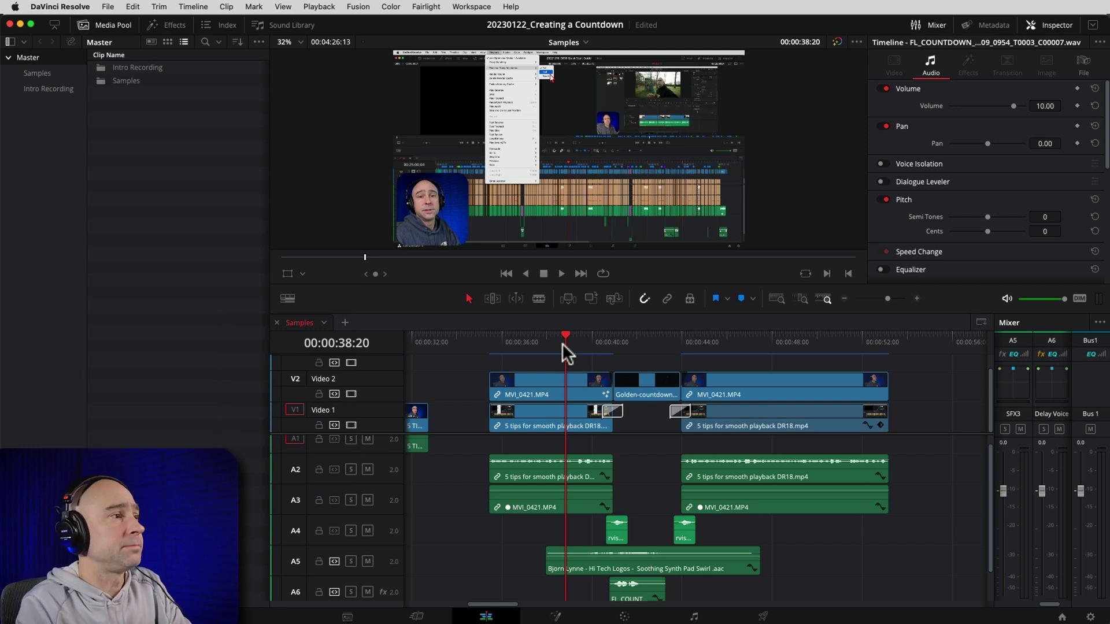
{"action": "key", "text": "space"}
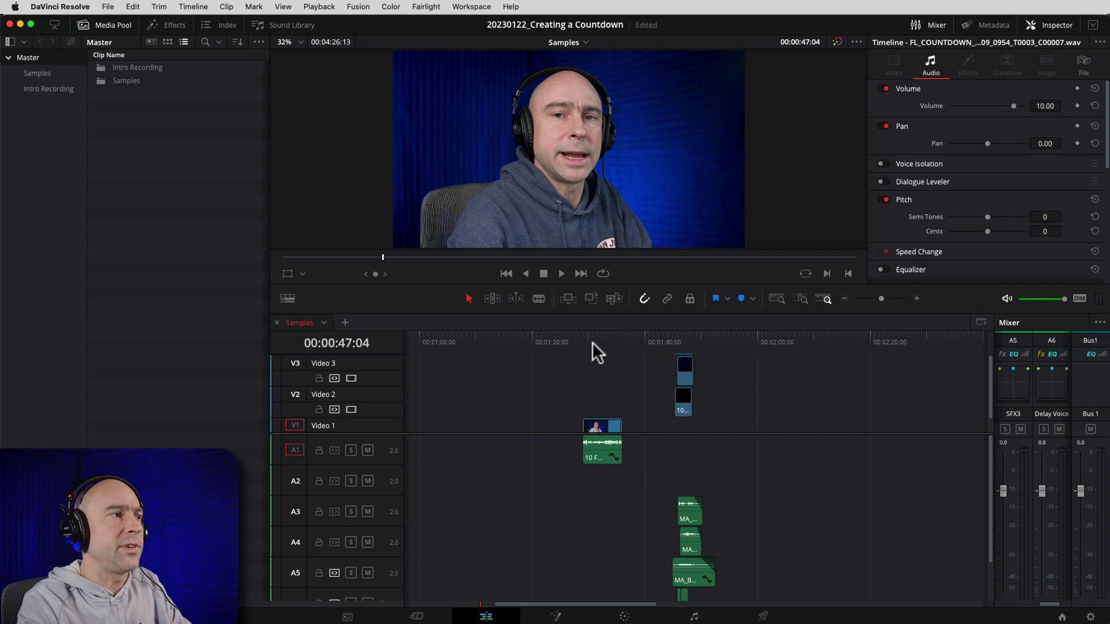
{"action": "left_click", "coordinate": [580, 341]}
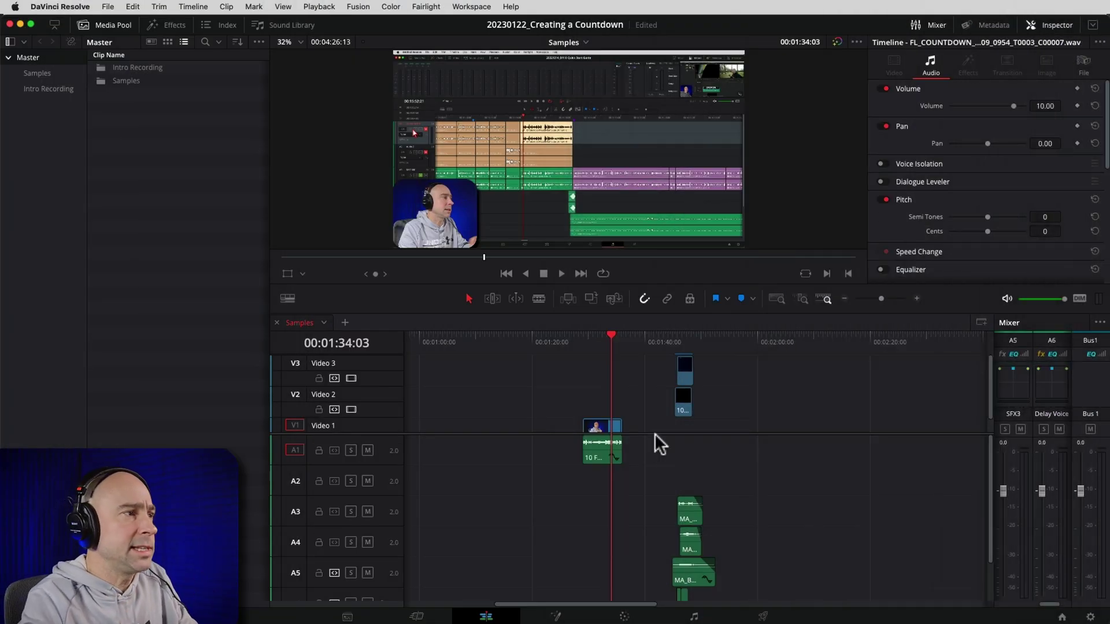
Step: Disable Video 3 and preview the blue number 3 animation on Video 2 by itself from 00:01:45:10
{"action": "left_click", "coordinate": [674, 338]}
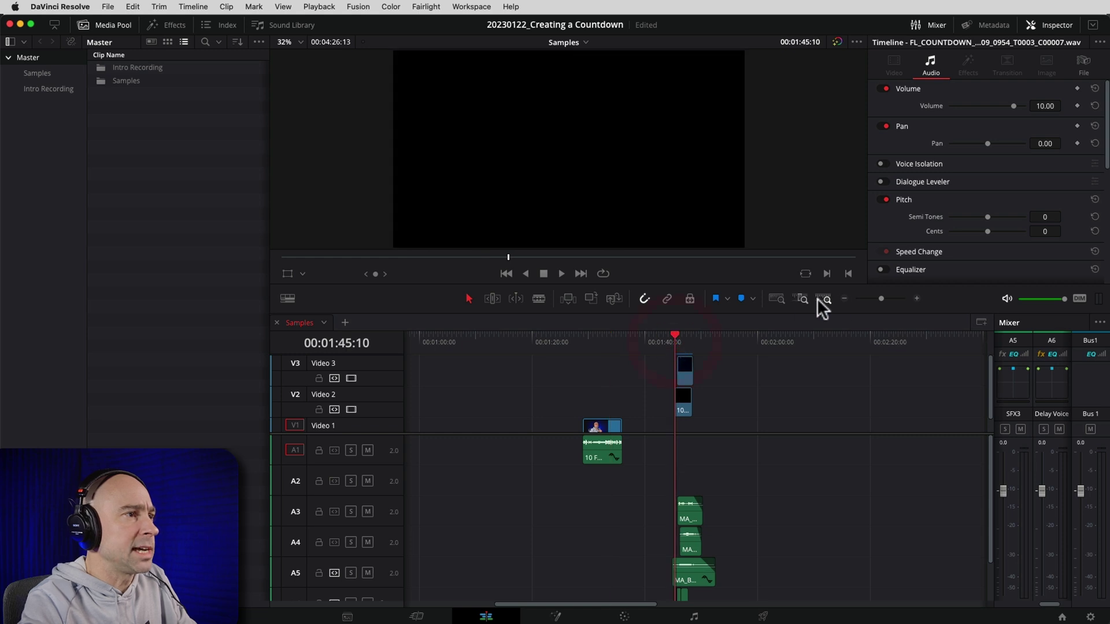
{"action": "left_click", "coordinate": [916, 297]}
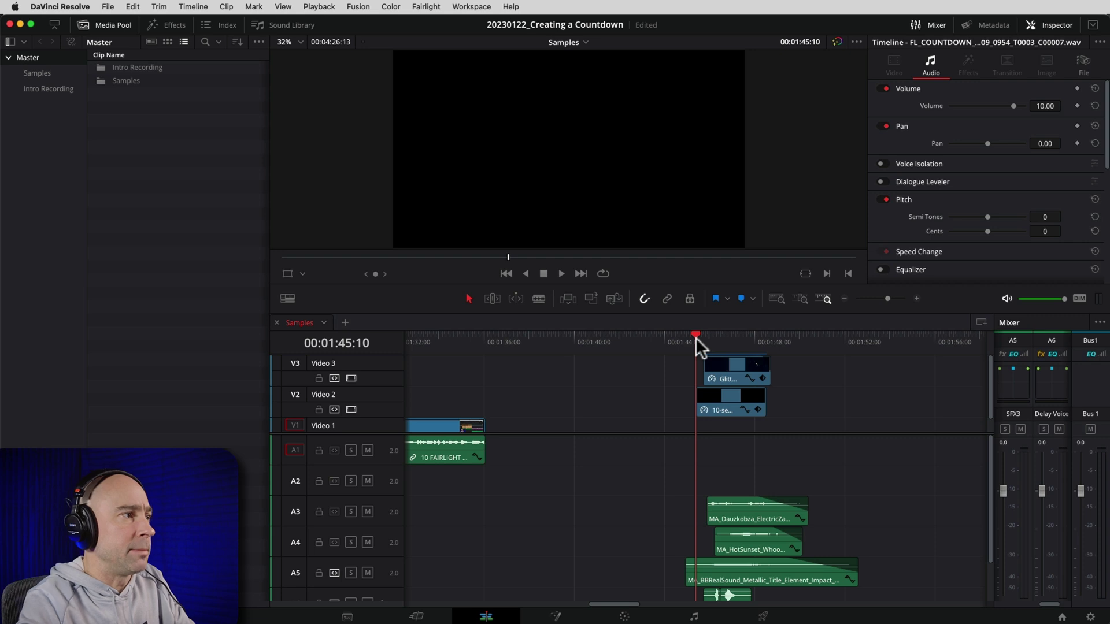
{"action": "left_click", "coordinate": [351, 378]}
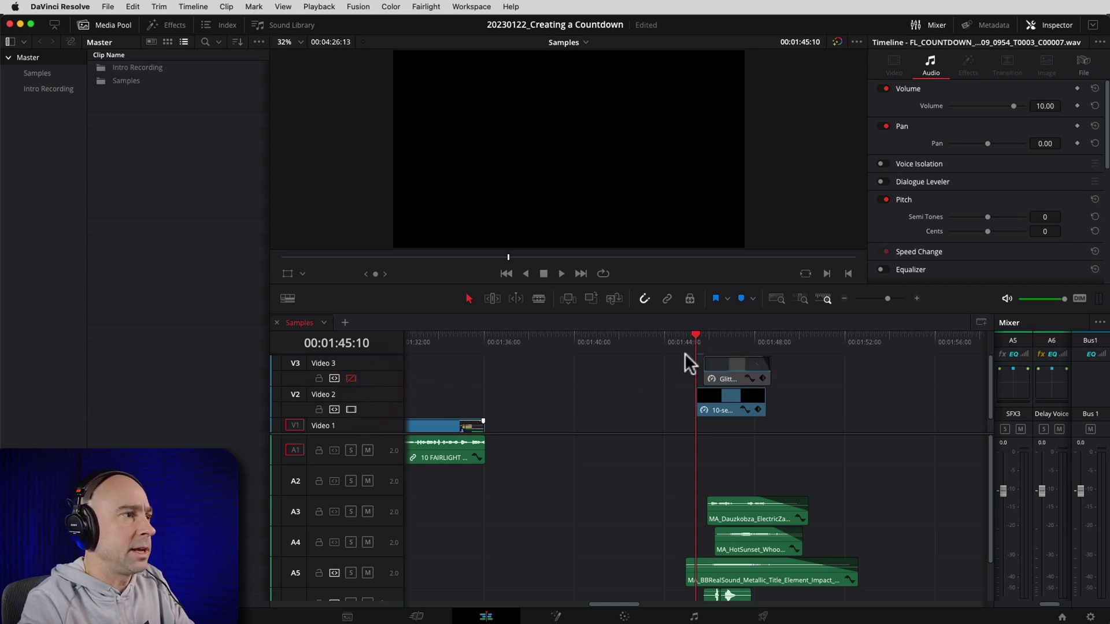
{"action": "left_click", "coordinate": [732, 340]}
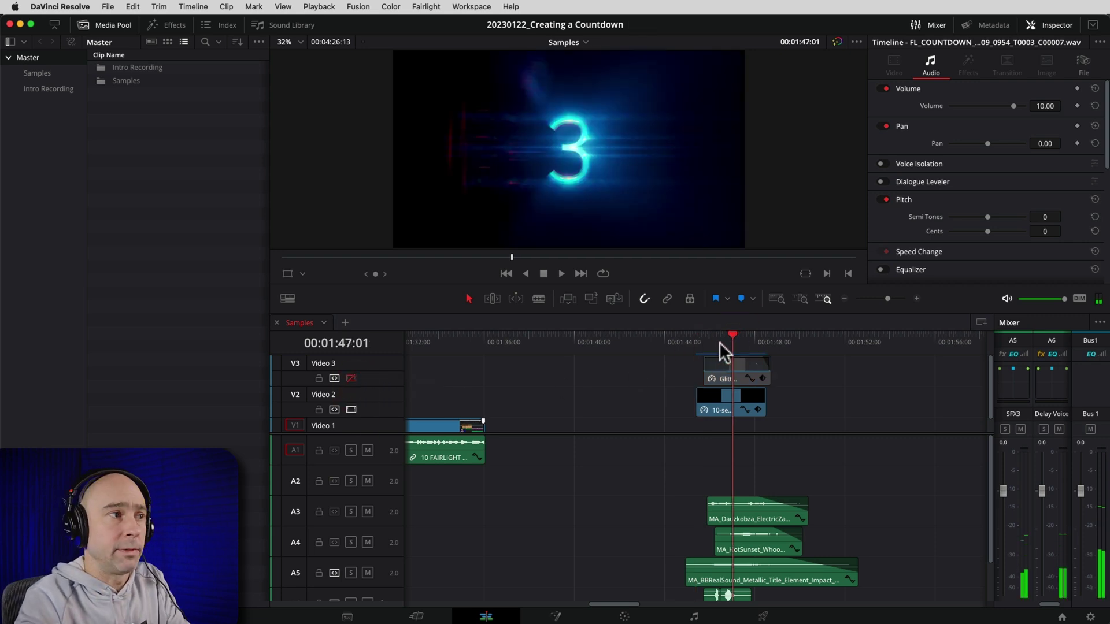
{"action": "left_click_drag", "start_coordinate": [699, 341], "coordinate": [710, 341]}
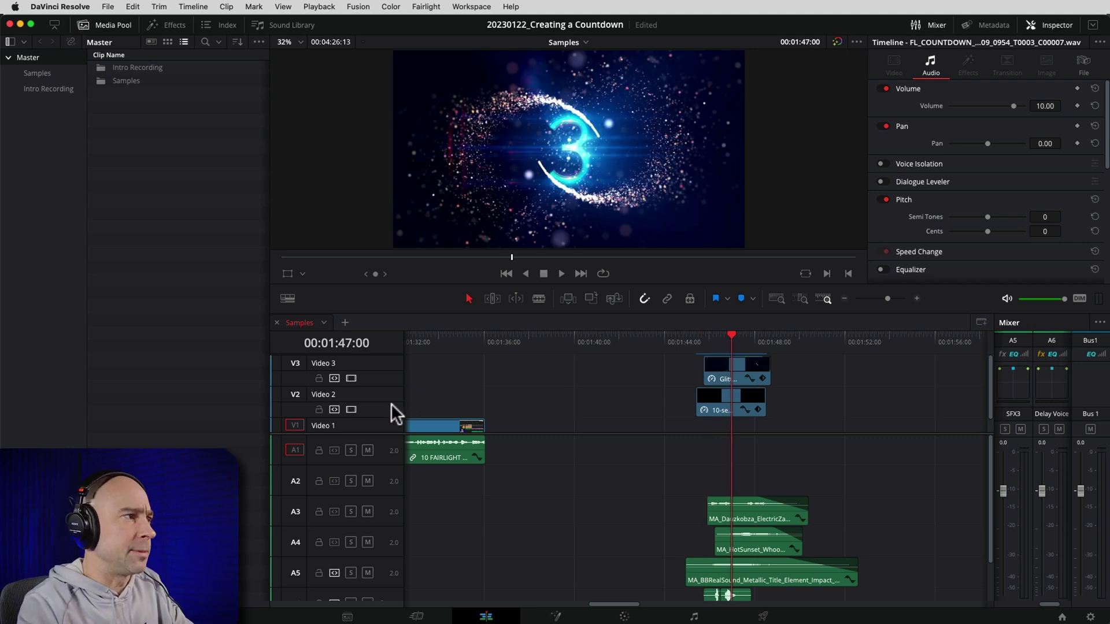
Step: Disable Video 2, play the glitter particle clip on Video 3 by itself, and re-enable Video 2
{"action": "left_click", "coordinate": [351, 410]}
{"action": "left_click", "coordinate": [703, 342]}
{"action": "key", "text": "space"}
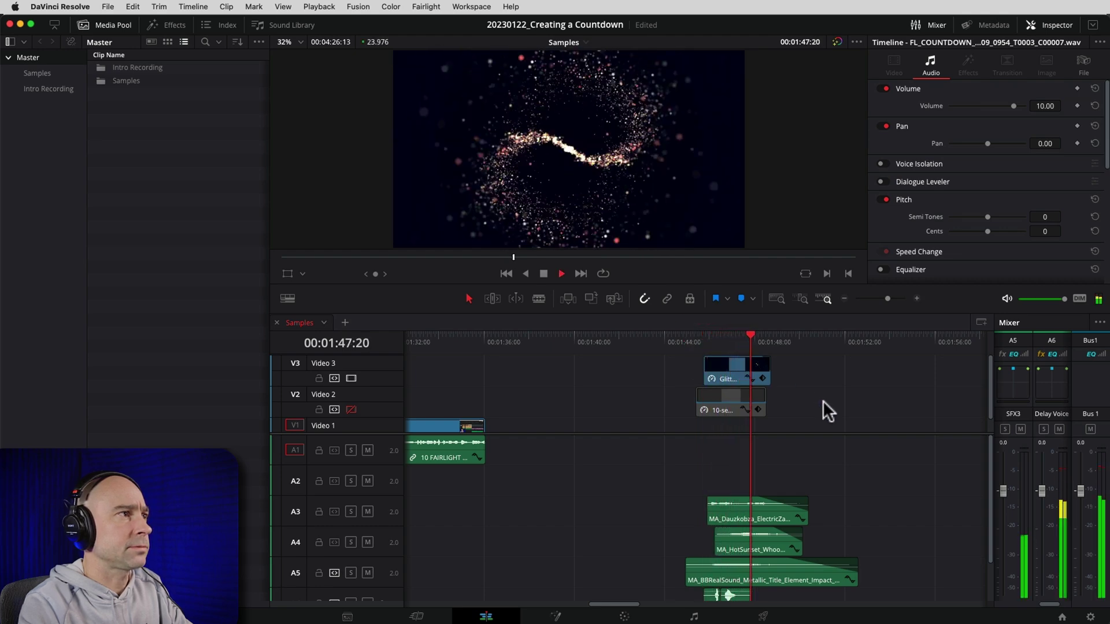
{"action": "key", "text": "space"}
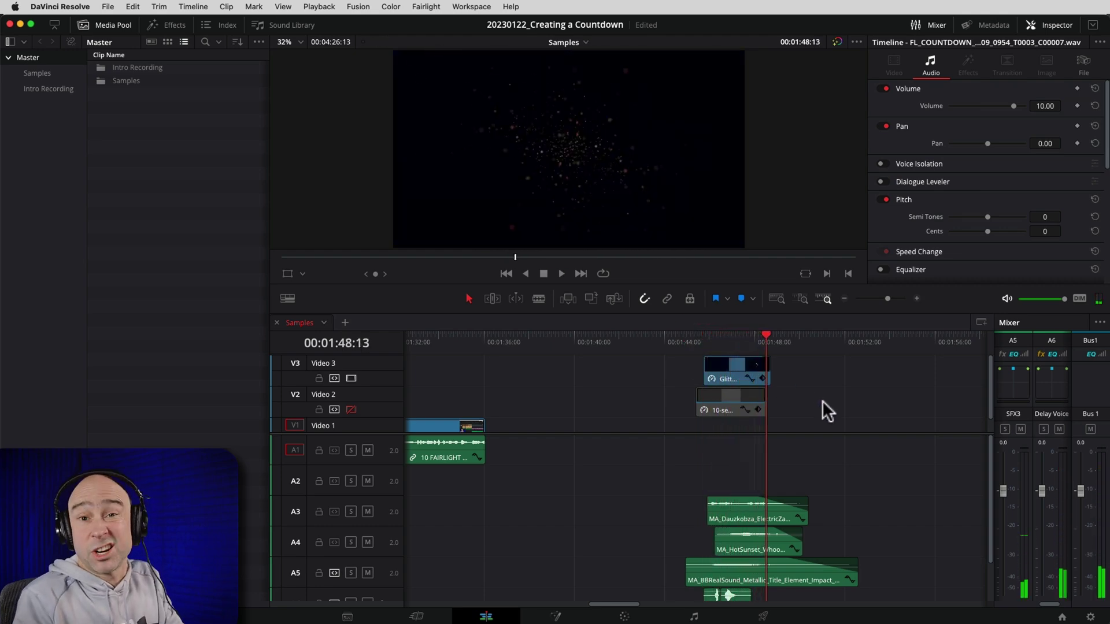
{"action": "left_click", "coordinate": [350, 409]}
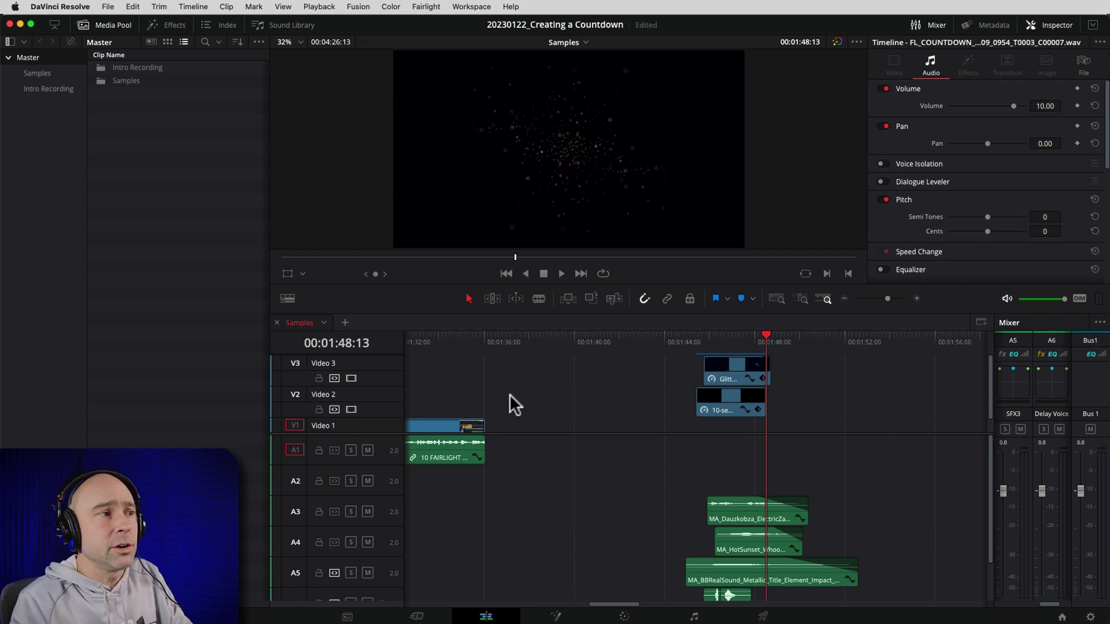
Step: Select the glitter particle clip on Video 3 at 00:01:46:12 and examine its Composite settings
{"action": "left_click", "coordinate": [720, 339]}
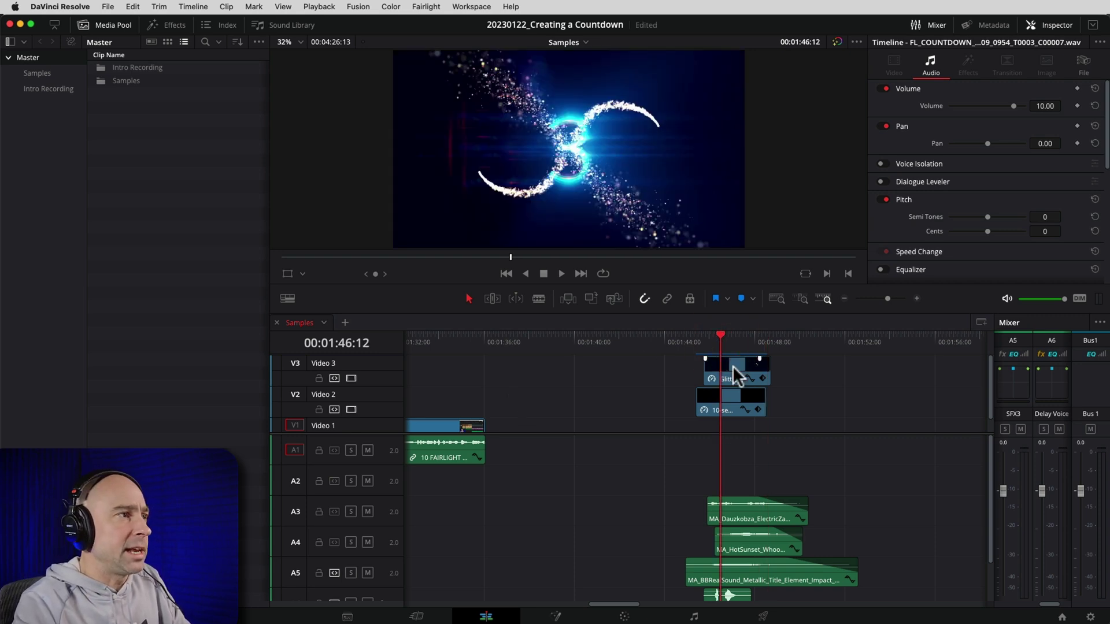
{"action": "left_click", "coordinate": [732, 365]}
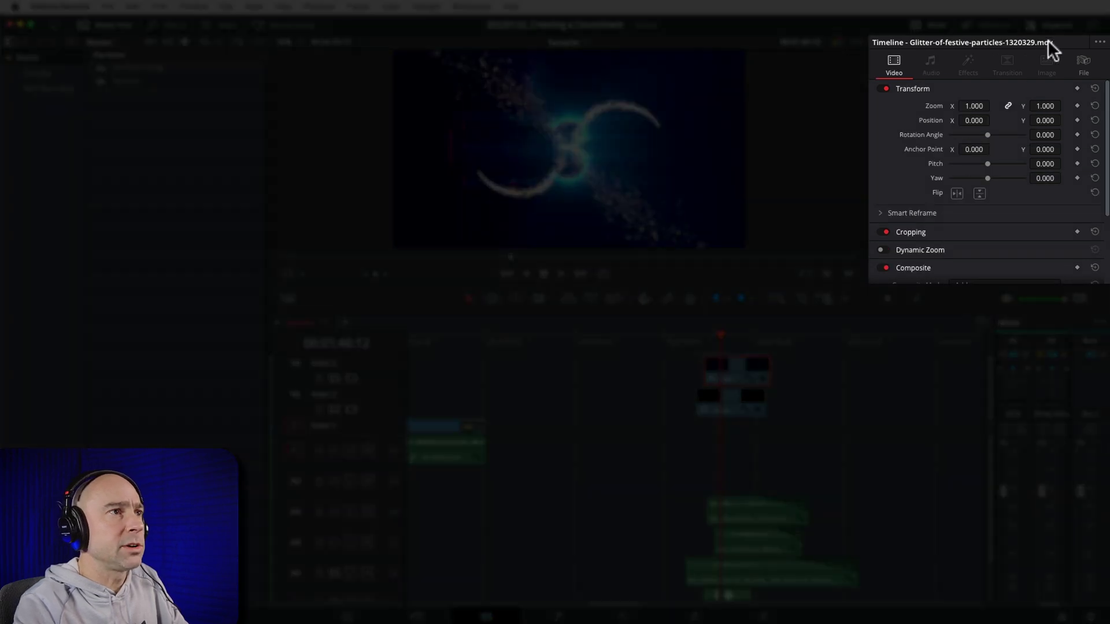
{"action": "left_click", "coordinate": [1049, 25]}
{"action": "left_click", "coordinate": [1049, 25]}
{"action": "scroll", "coordinate": [948, 181], "scroll_direction": "down", "scroll_amount": 3}
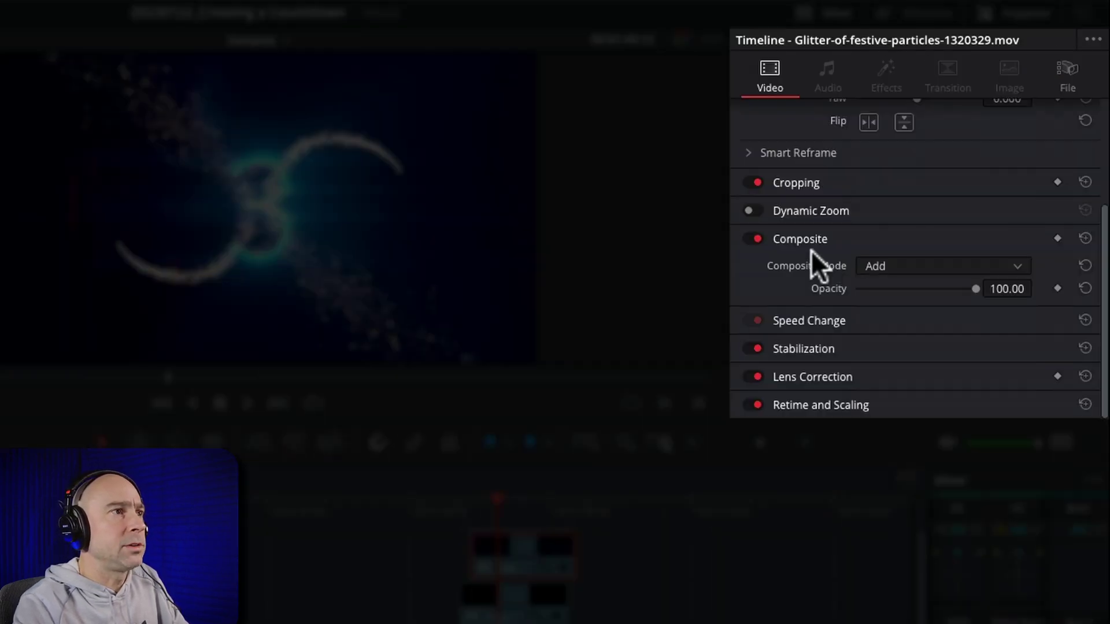
{"action": "left_click", "coordinate": [801, 240]}
{"action": "left_click", "coordinate": [800, 285]}
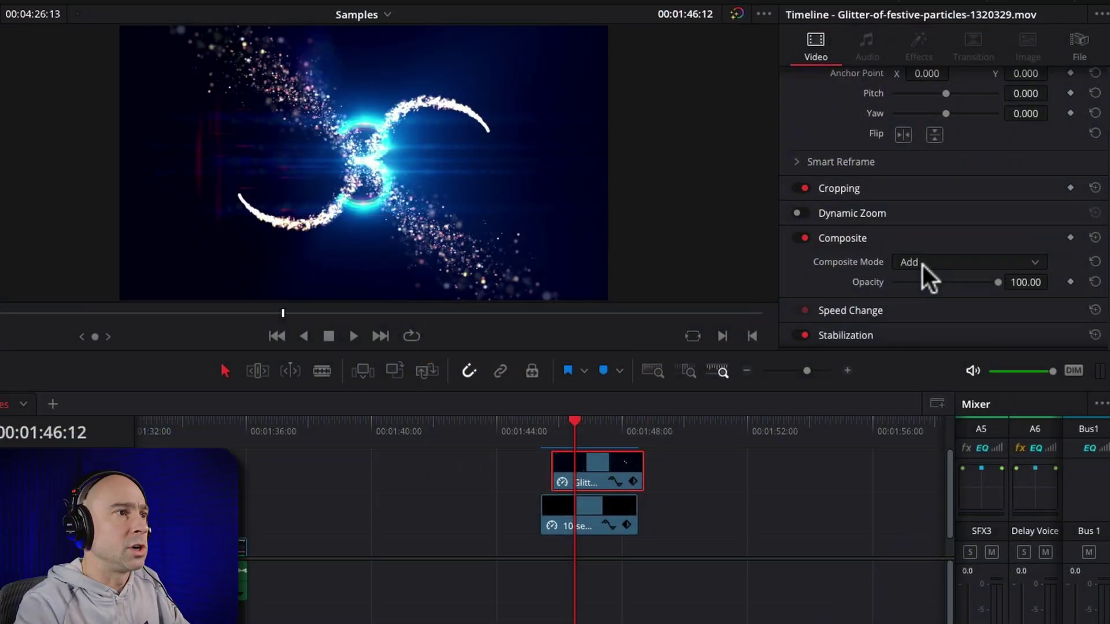
Step: Compare the glitter clip with Composite Mode set to Normal at 00:01:47:05, and set the mode back to Add
{"action": "left_click", "coordinate": [923, 263]}
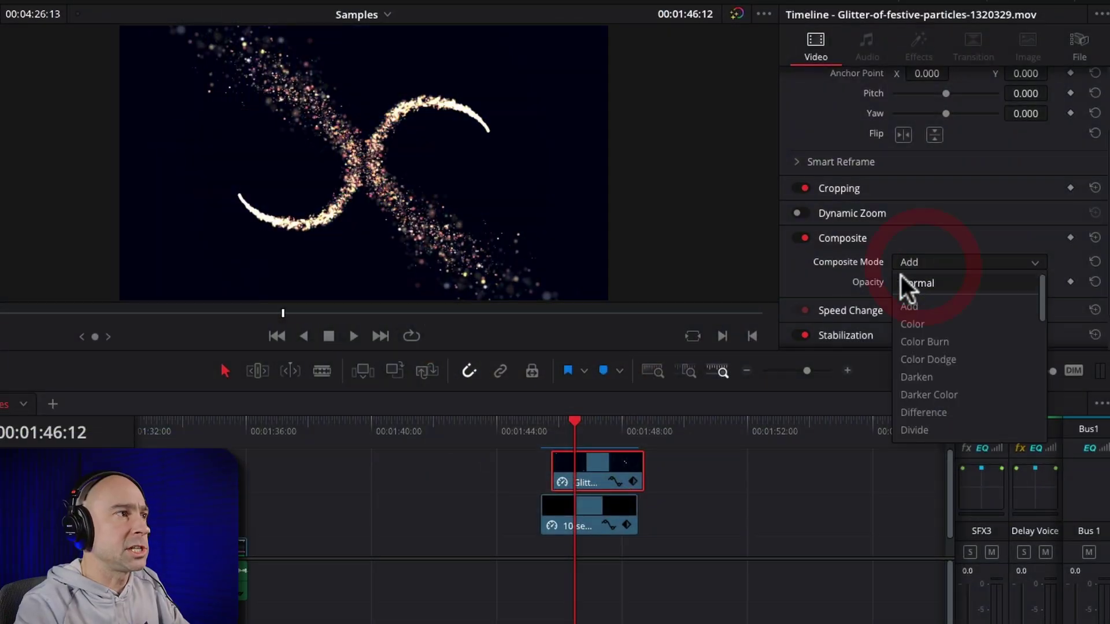
{"action": "left_click", "coordinate": [901, 280]}
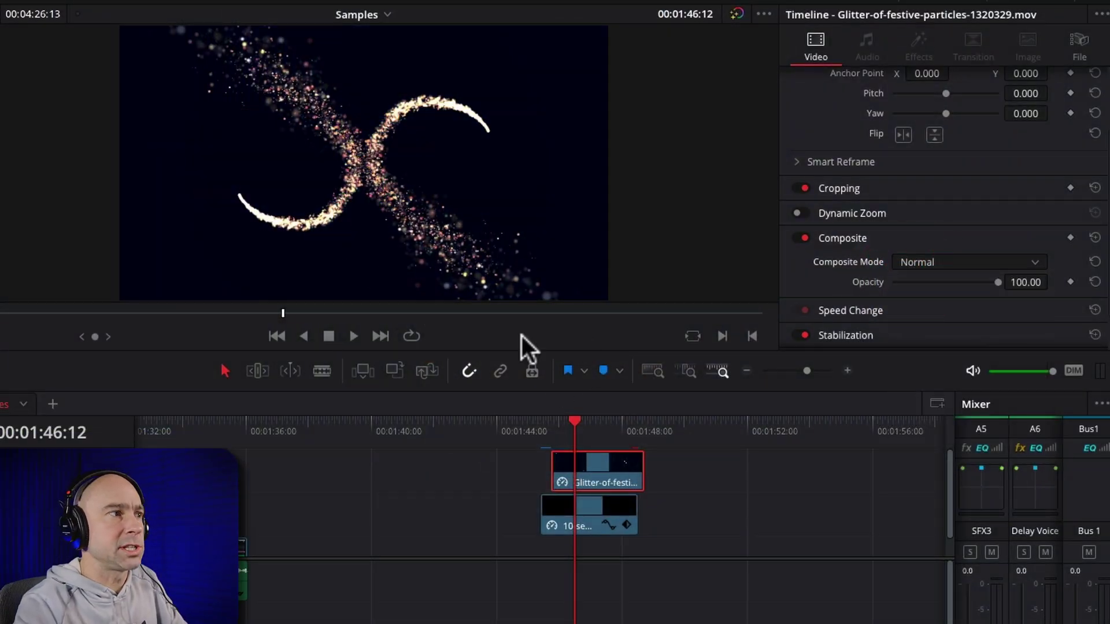
{"action": "left_click_drag", "start_coordinate": [571, 421], "coordinate": [595, 432]}
{"action": "left_click", "coordinate": [924, 262]}
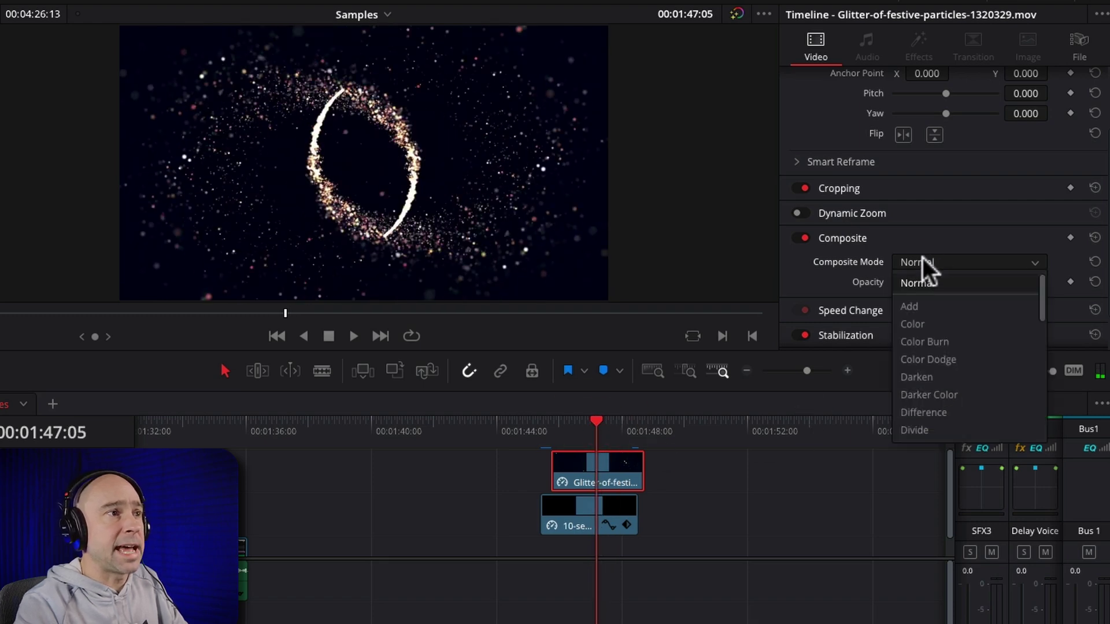
{"action": "left_click", "coordinate": [909, 307]}
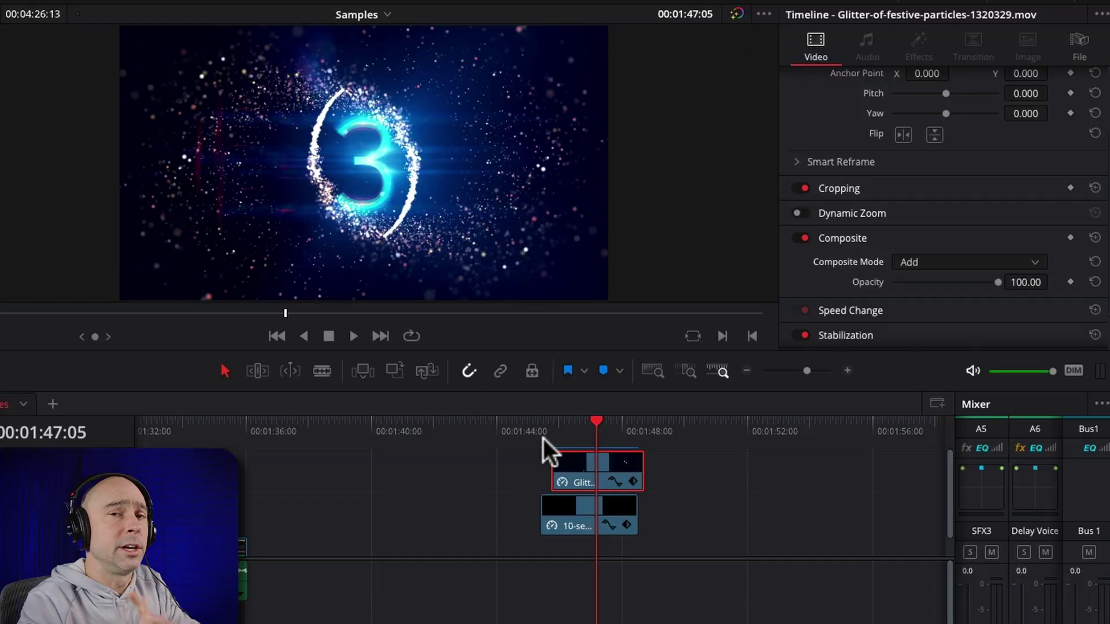
Step: Disable Video 3 and check the blue number 3 clip's composite mode at 00:01:46:12
{"action": "left_click", "coordinate": [546, 434]}
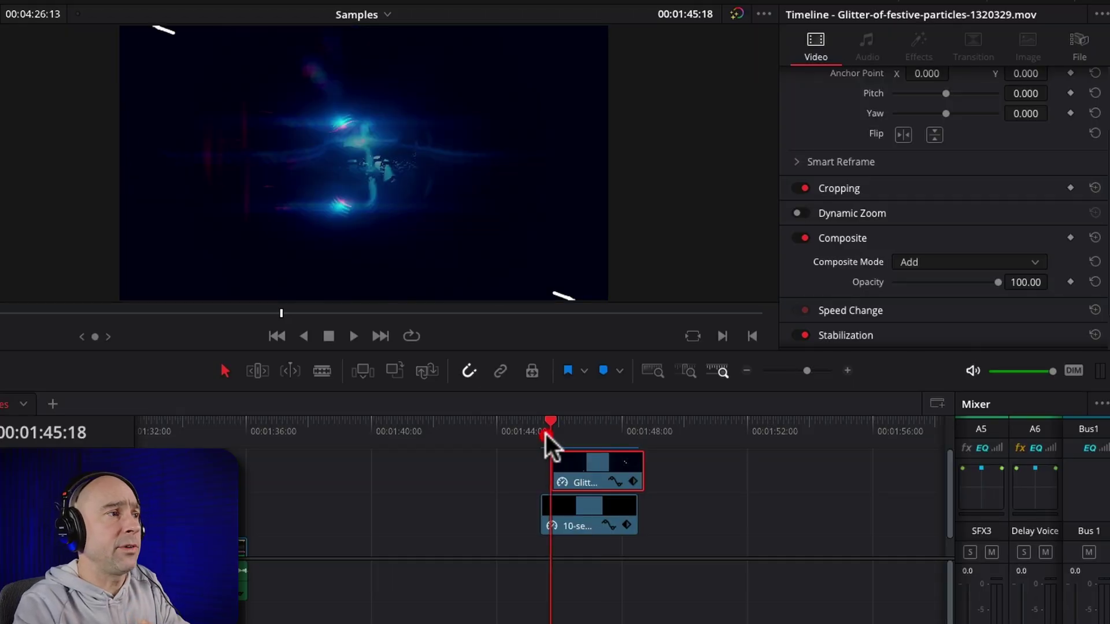
{"action": "left_click", "coordinate": [575, 509]}
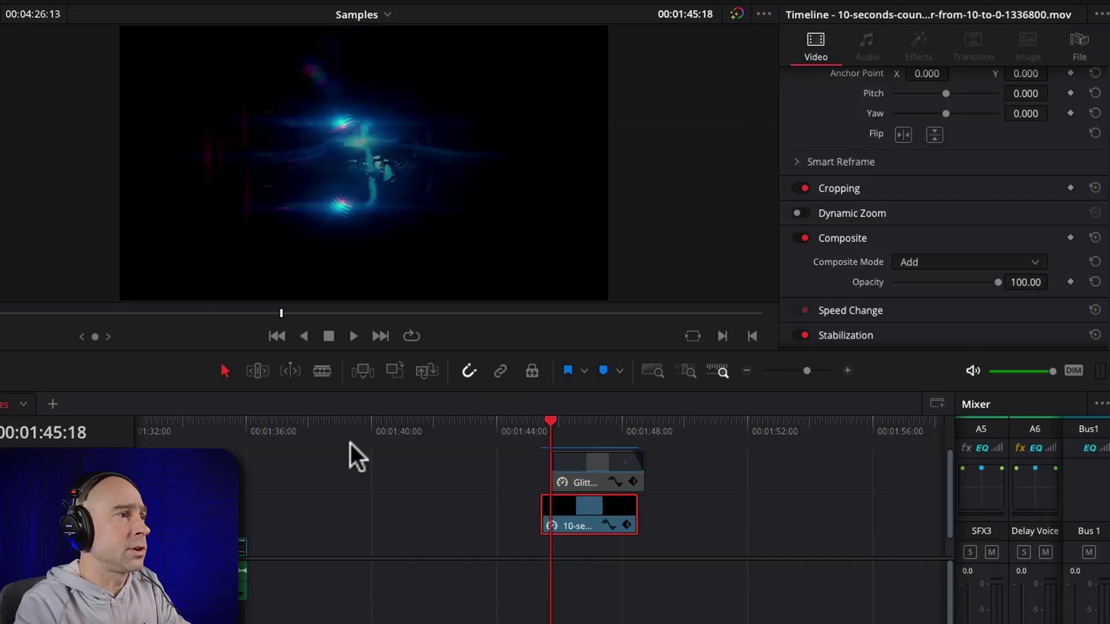
{"action": "left_click", "coordinate": [579, 431]}
{"action": "left_click", "coordinate": [593, 515]}
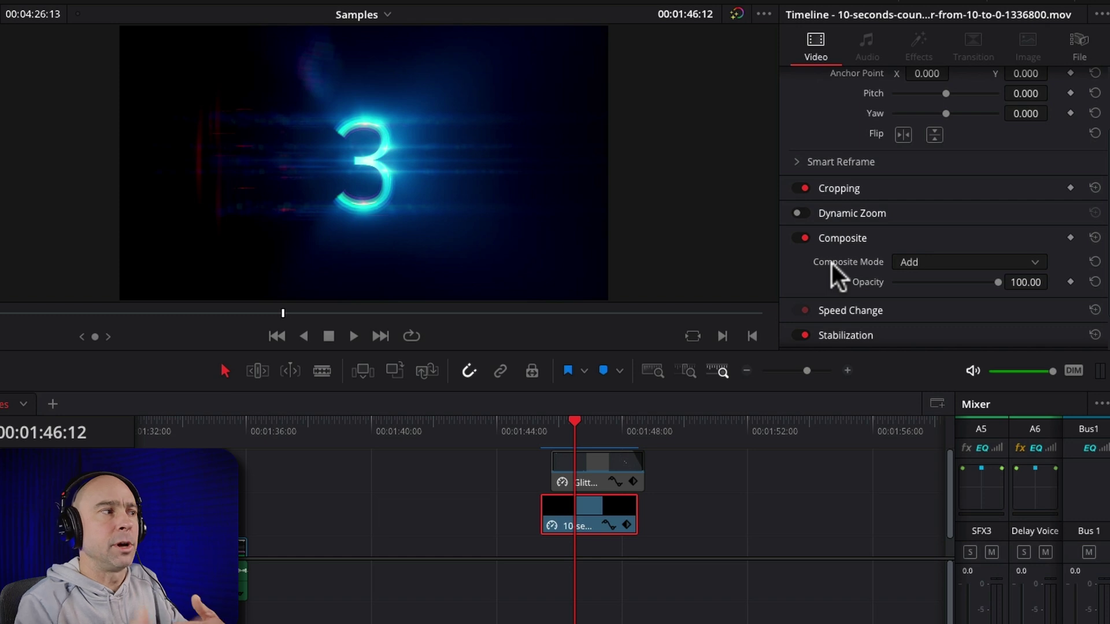
Step: Go to 00:01:30:11 in the FAIRLIGHT sample and step frame by frame through the blue number's blend over the footage
{"action": "left_click", "coordinate": [161, 432]}
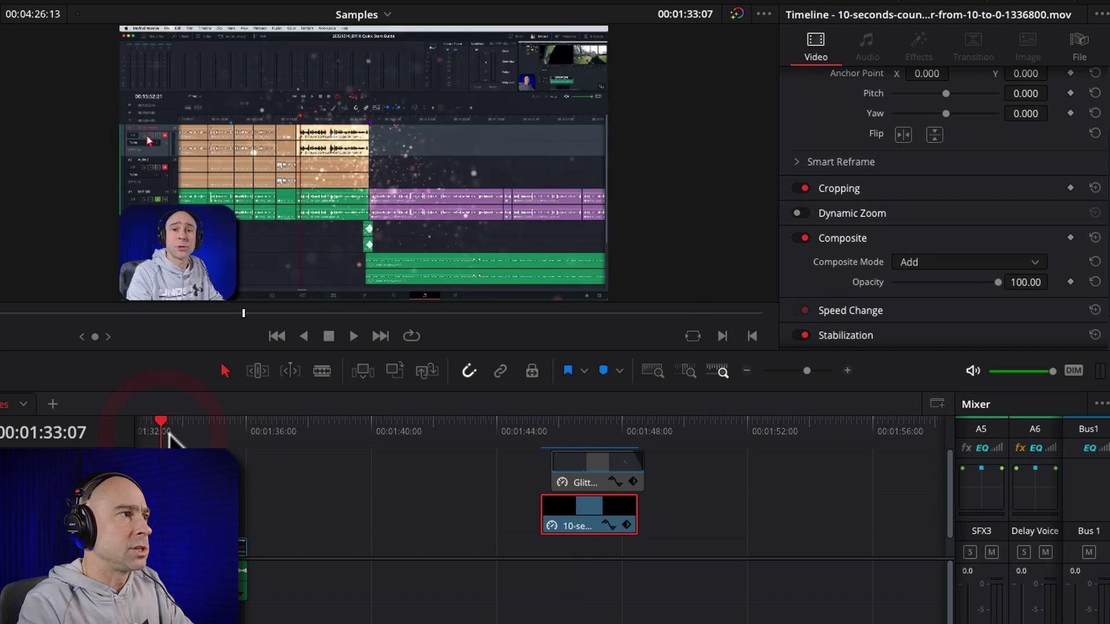
{"action": "left_click_drag", "start_coordinate": [222, 504], "coordinate": [356, 483]}
{"action": "left_click", "coordinate": [168, 434]}
{"action": "left_click", "coordinate": [234, 434]}
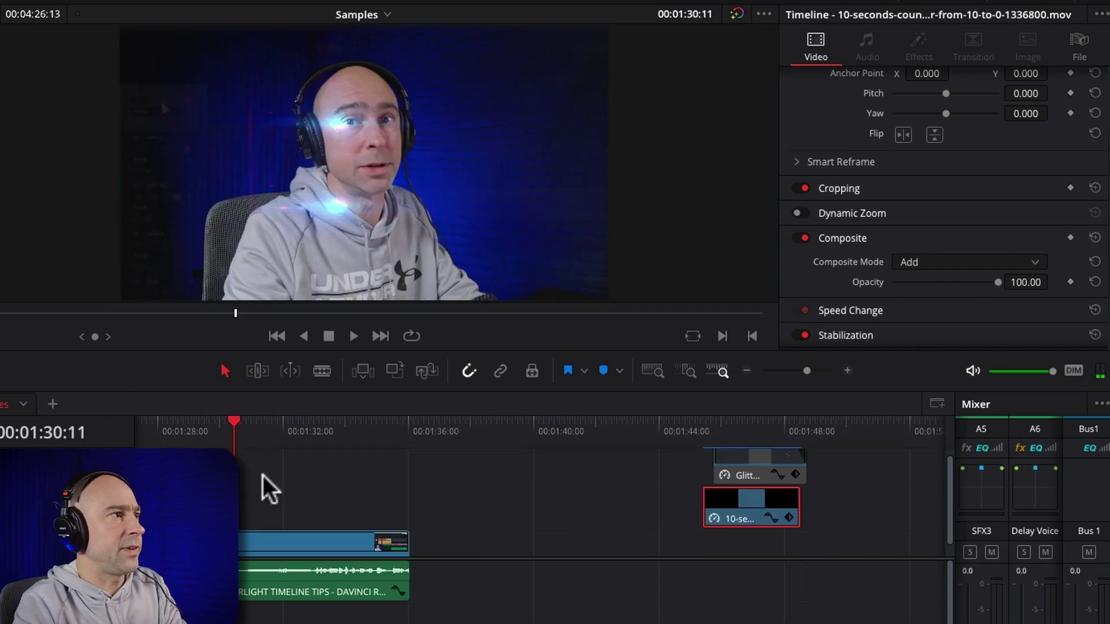
{"action": "key", "text": "Right"}
{"action": "key", "text": "Right"}
{"action": "key", "text": "Right"}
{"action": "key", "text": "Right"}
{"action": "key", "text": "Right"}
{"action": "key", "text": "Right"}
{"action": "key", "text": "Right"}
{"action": "key", "text": "Right"}
{"action": "key", "text": "Right"}
{"action": "key", "text": "Right"}
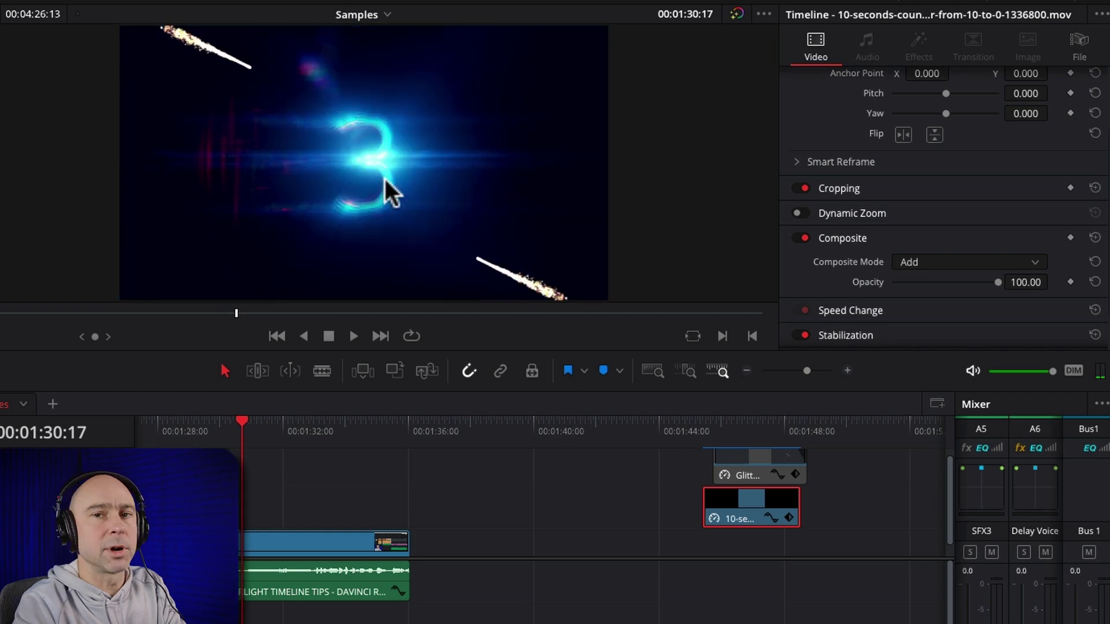
{"action": "key", "text": "Right"}
{"action": "key", "text": "Right"}
{"action": "key", "text": "Right"}
{"action": "key", "text": "Left"}
{"action": "key", "text": "Left"}
{"action": "key", "text": "Left"}
{"action": "key", "text": "Left"}
{"action": "key", "text": "Left"}
{"action": "key", "text": "Left"}
{"action": "key", "text": "Left"}
{"action": "key", "text": "Left"}
{"action": "key", "text": "Left"}
{"action": "key", "text": "Left"}
{"action": "key", "text": "Left"}
{"action": "key", "text": "Left"}
{"action": "key", "text": "Left"}
{"action": "key", "text": "Left"}
{"action": "key", "text": "Left"}
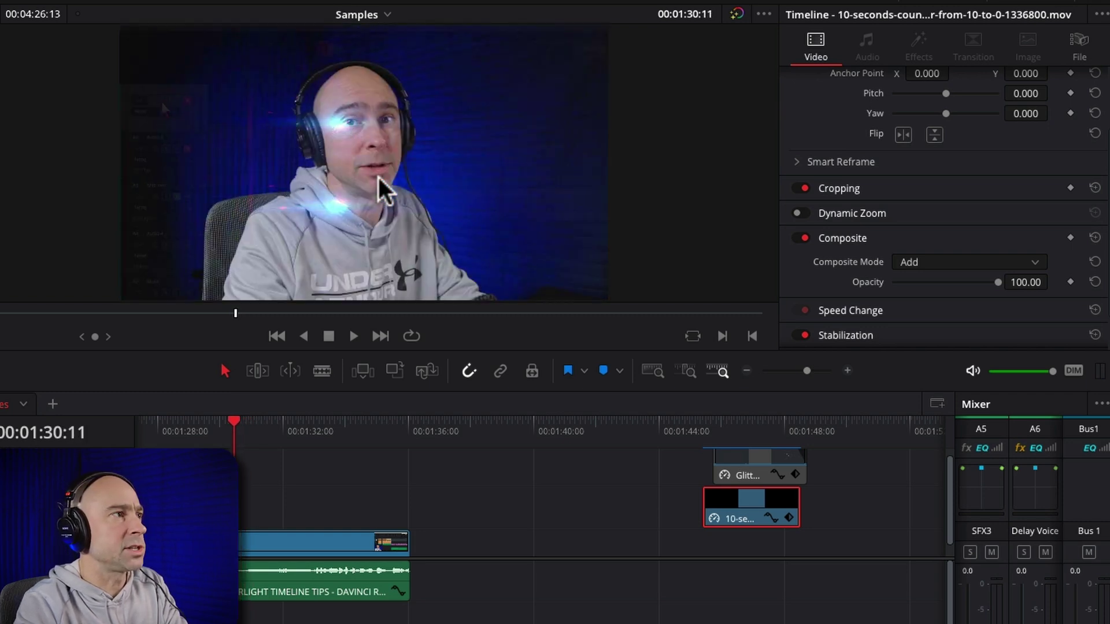
{"action": "key", "text": "Right"}
{"action": "key", "text": "Right"}
{"action": "key", "text": "Right"}
{"action": "key", "text": "Right"}
{"action": "key", "text": "Right"}
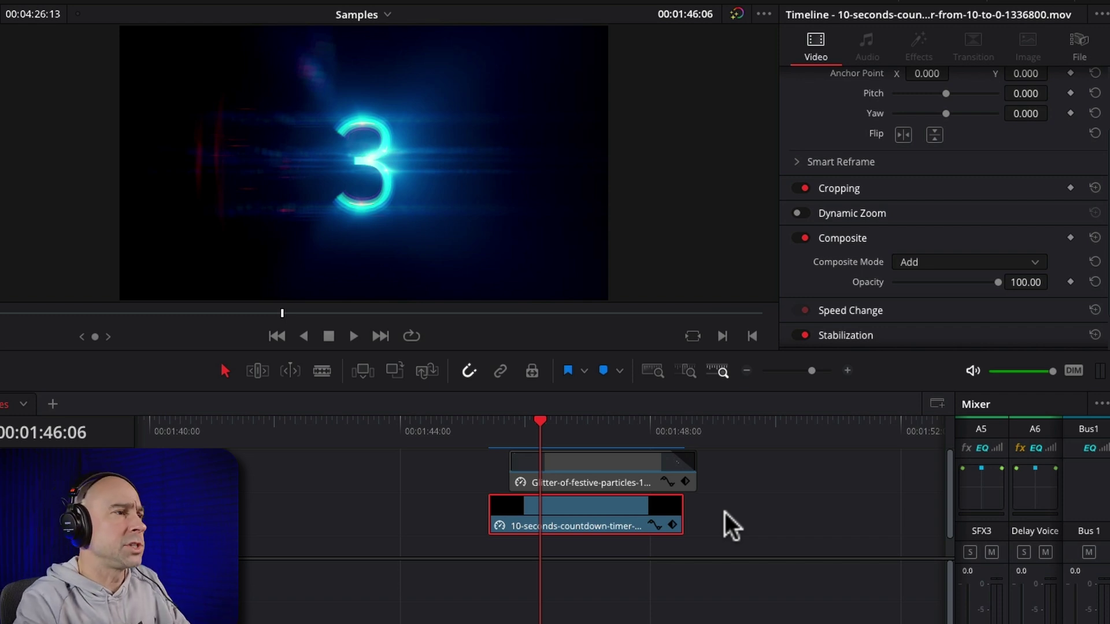
Step: Show the blue number 3 clip's retime controls and examine its Motion Estimation options under Retime and Scaling
{"action": "left_click", "coordinate": [599, 509]}
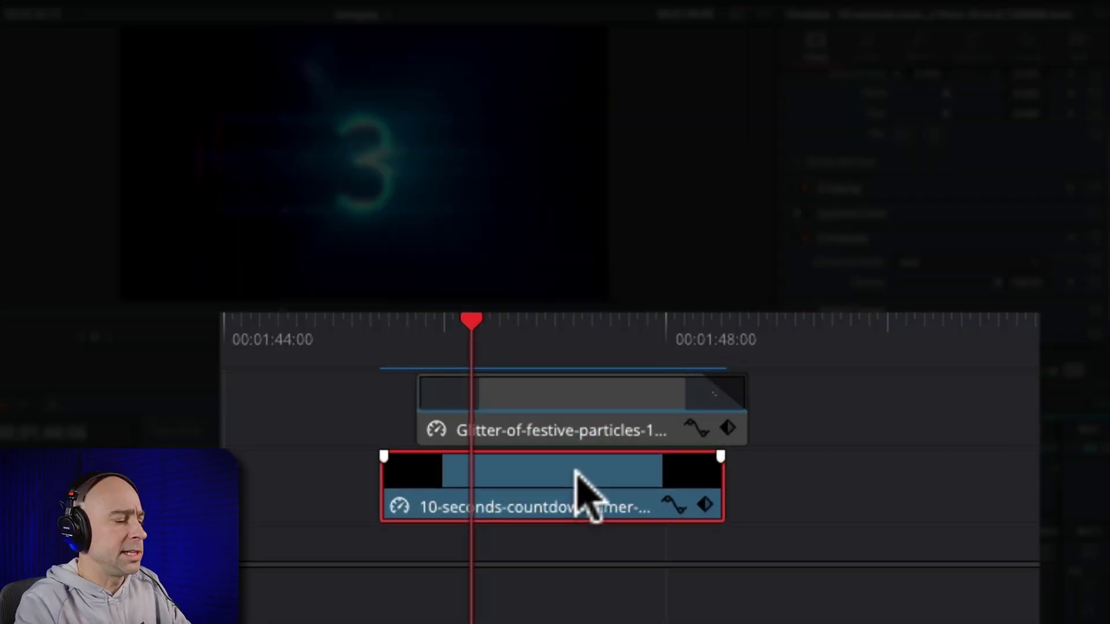
{"action": "key", "text": "ctrl+r"}
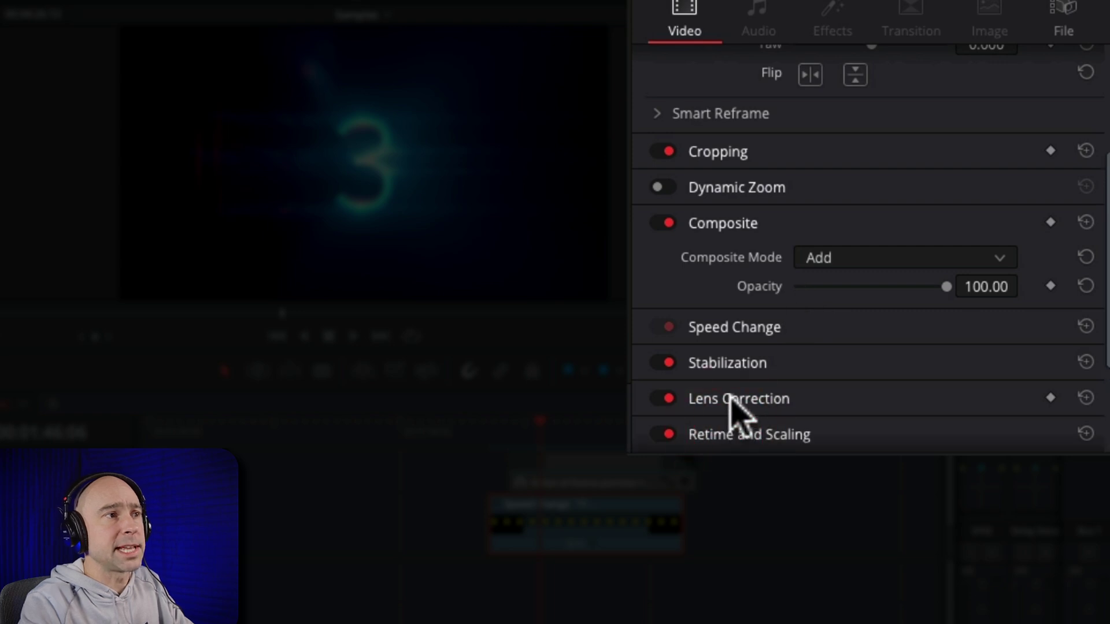
{"action": "left_click", "coordinate": [746, 434]}
{"action": "scroll", "coordinate": [731, 384], "scroll_direction": "down", "scroll_amount": 3}
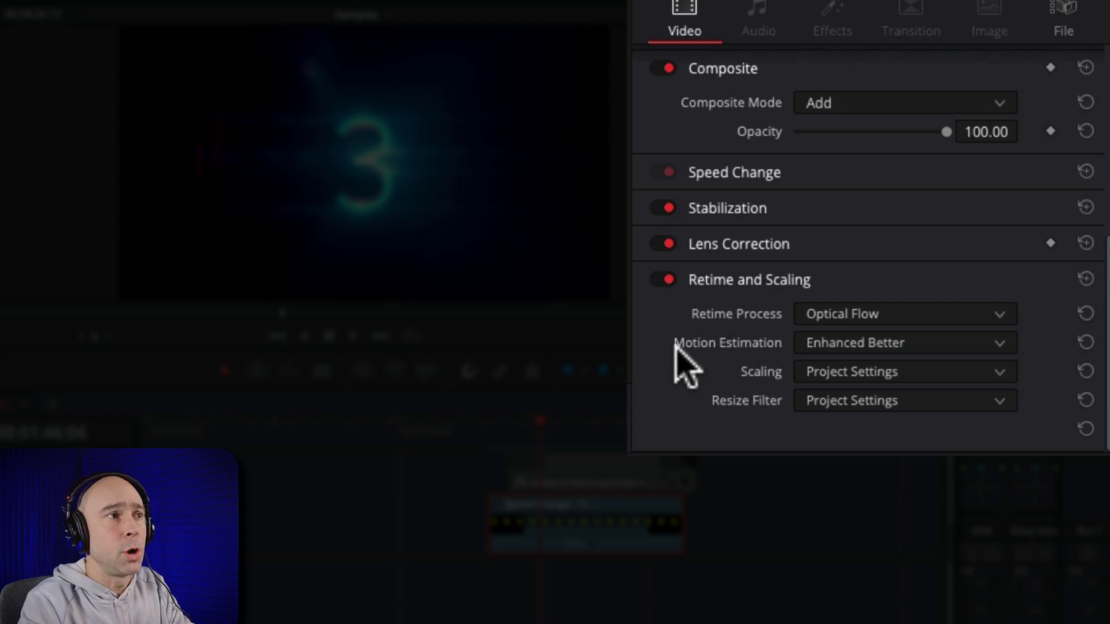
{"action": "left_click", "coordinate": [816, 347]}
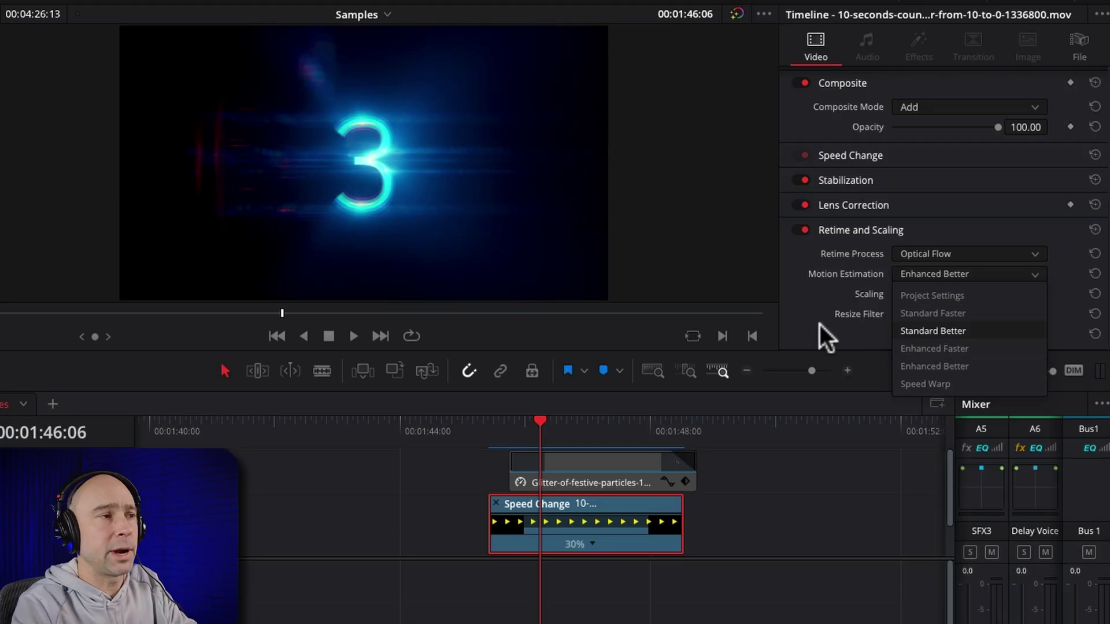
{"action": "left_click", "coordinate": [691, 414]}
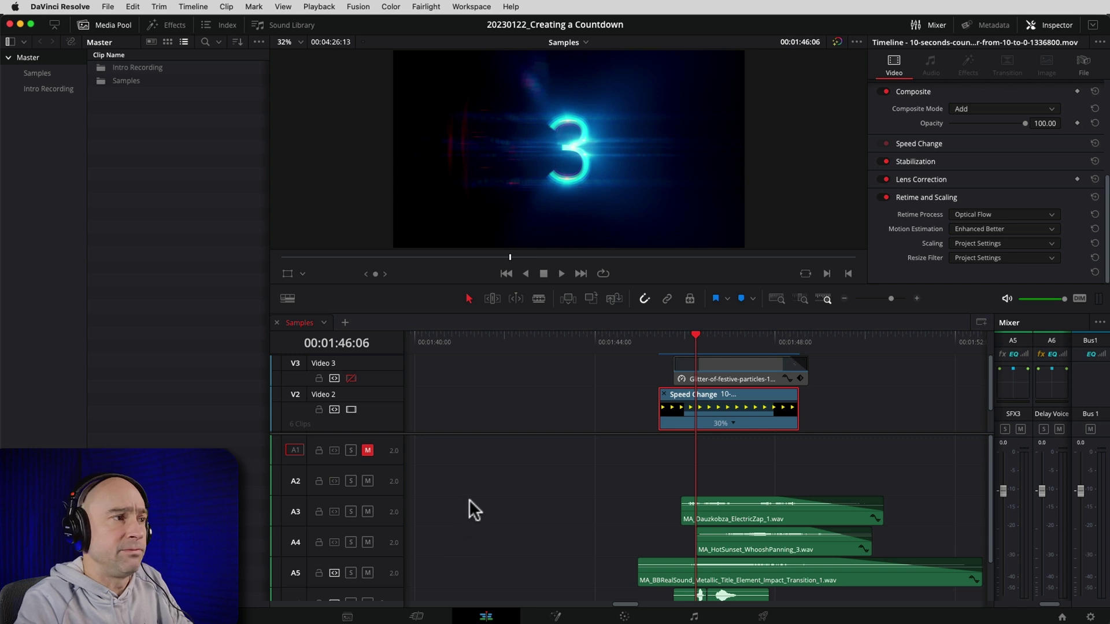
Step: Re-enable Video 3, solo audio track A3 and play the ElectricZap sound effect from 00:01:46:06
{"action": "left_click", "coordinate": [351, 378]}
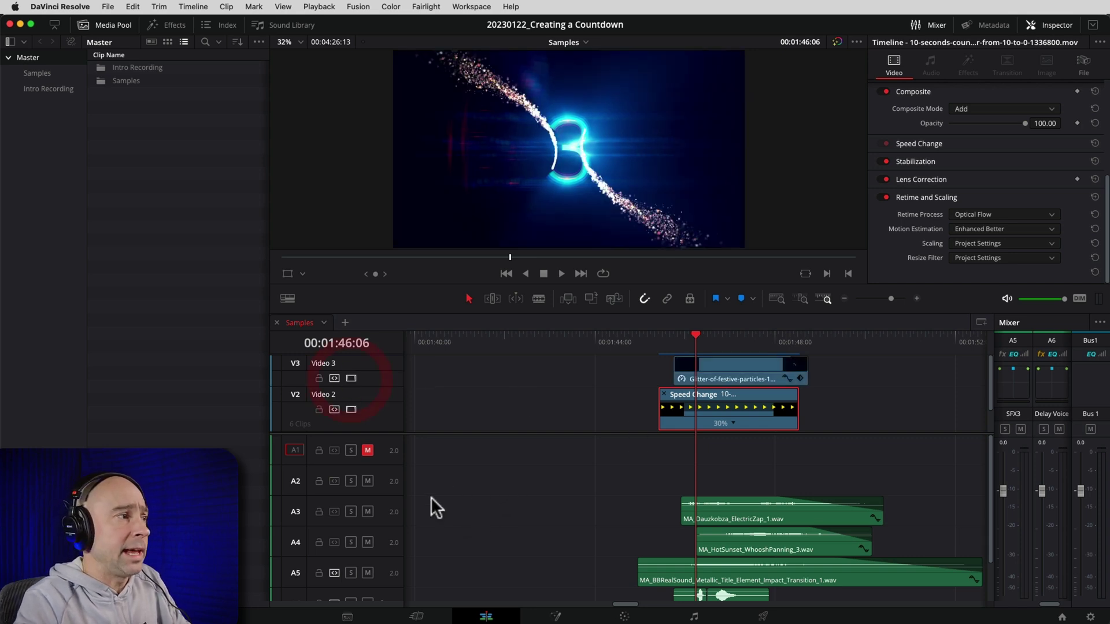
{"action": "left_click", "coordinate": [368, 542]}
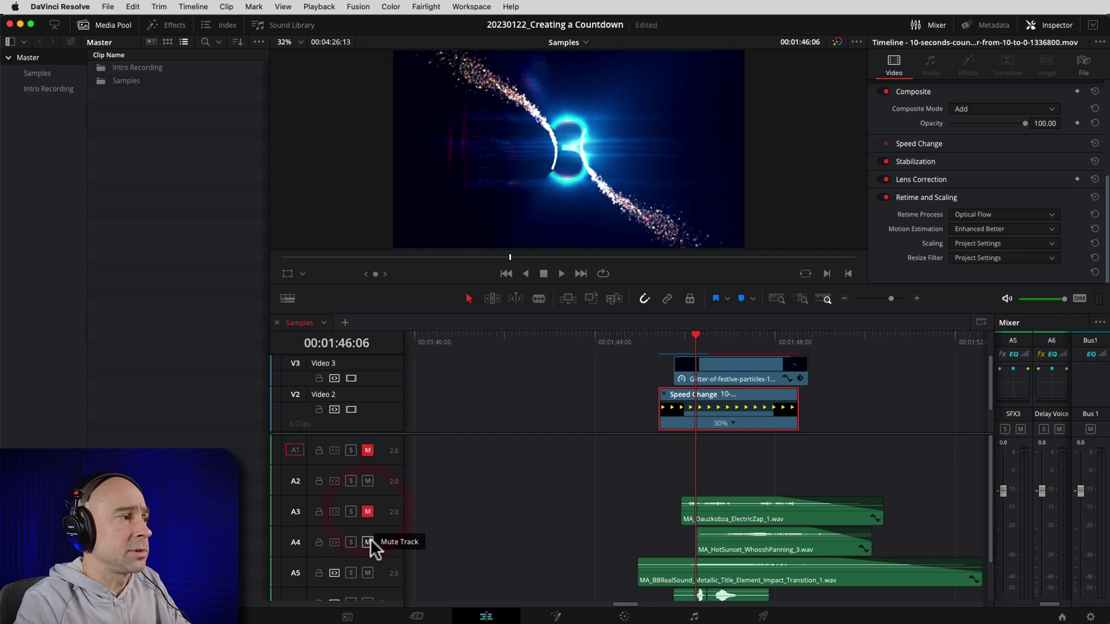
{"action": "left_click", "coordinate": [368, 542]}
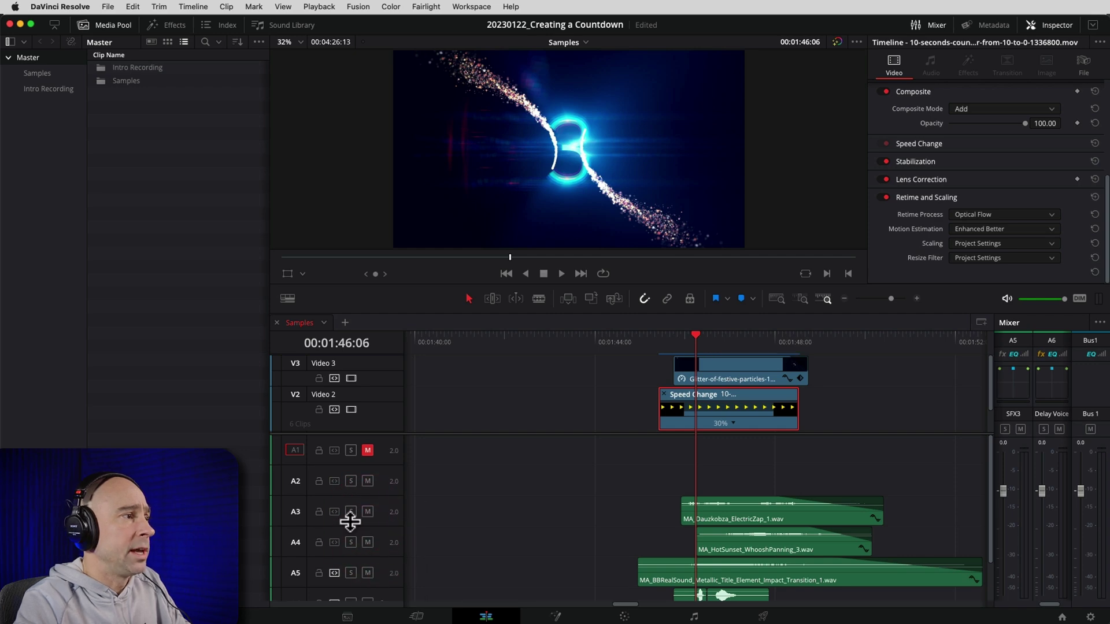
{"action": "left_click", "coordinate": [351, 511]}
{"action": "key", "text": "space"}
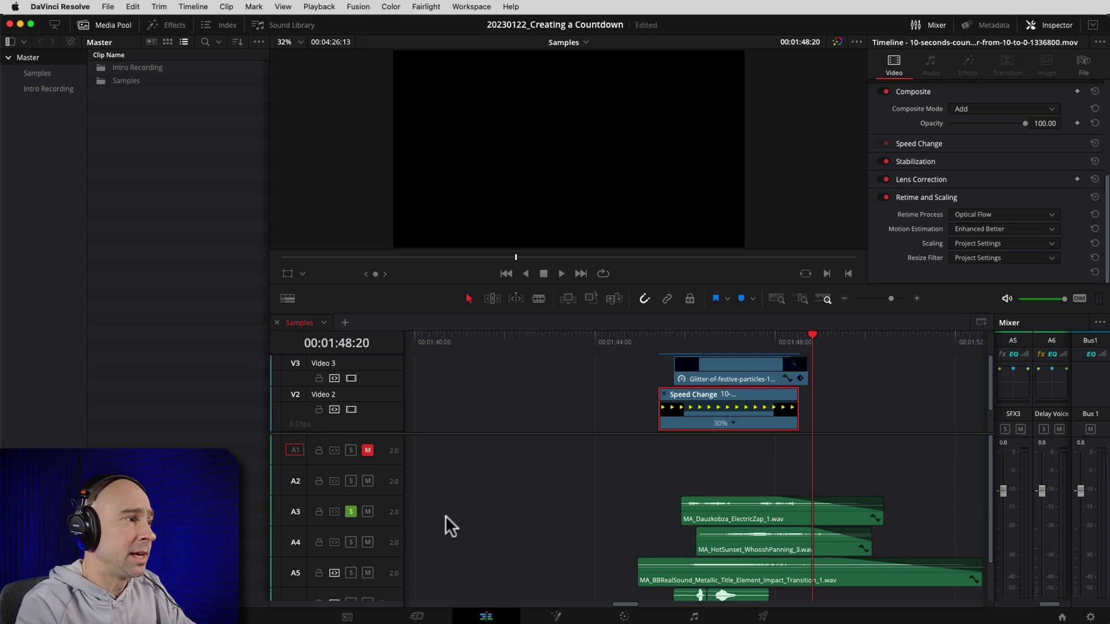
Step: Switch the solo from A3 to A4 and play the WhooshPanning sound effect from 00:01:46:06
{"action": "left_click", "coordinate": [351, 512]}
{"action": "left_click", "coordinate": [351, 541]}
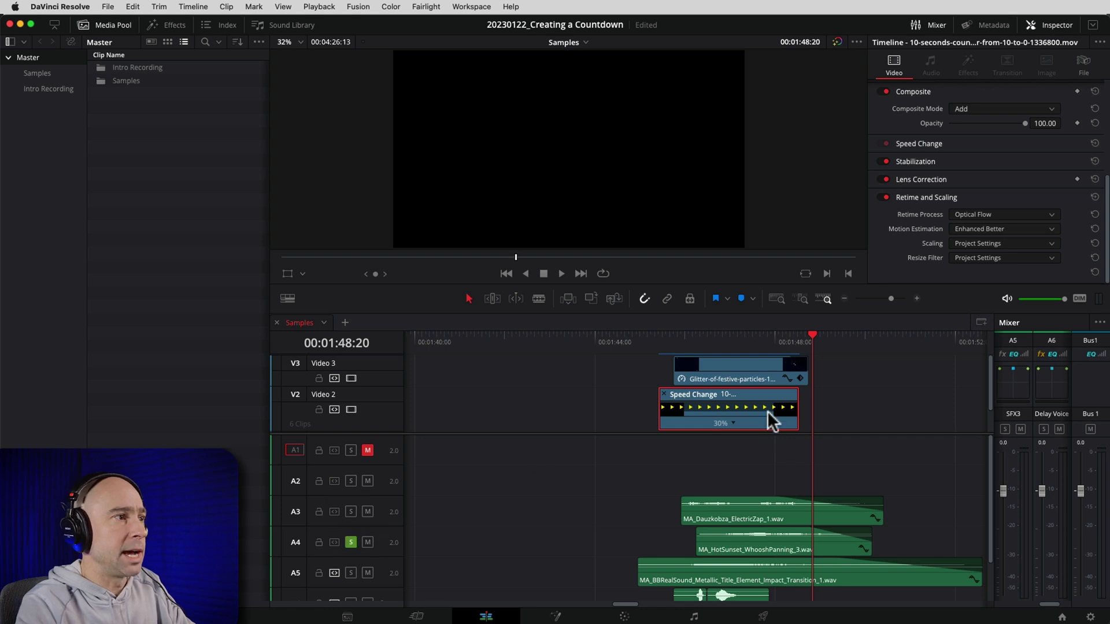
{"action": "left_click", "coordinate": [689, 344]}
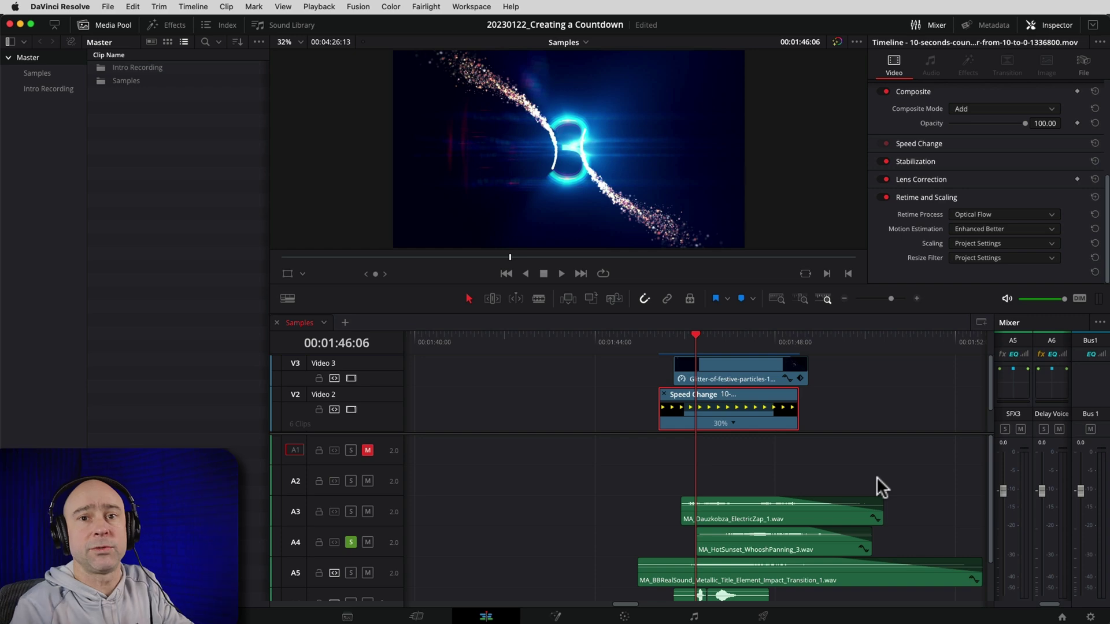
{"action": "key", "text": "space"}
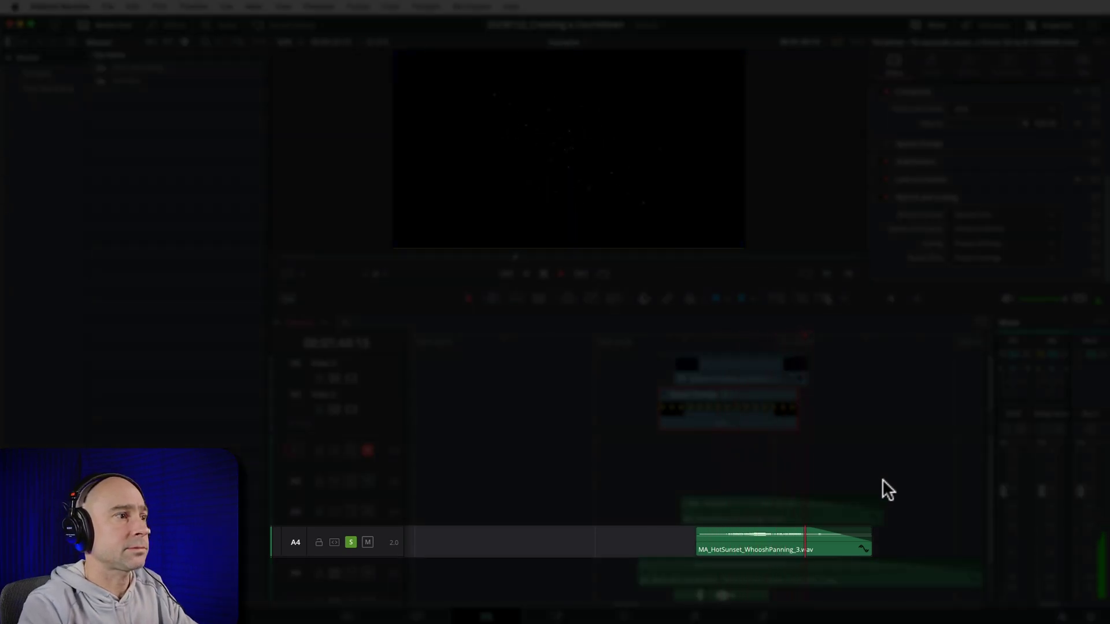
Step: Switch the solo from A4 to A5 and play the Metallic Title Element Impact sound from 00:01:44:23
{"action": "left_click", "coordinate": [350, 543]}
{"action": "left_click", "coordinate": [350, 573]}
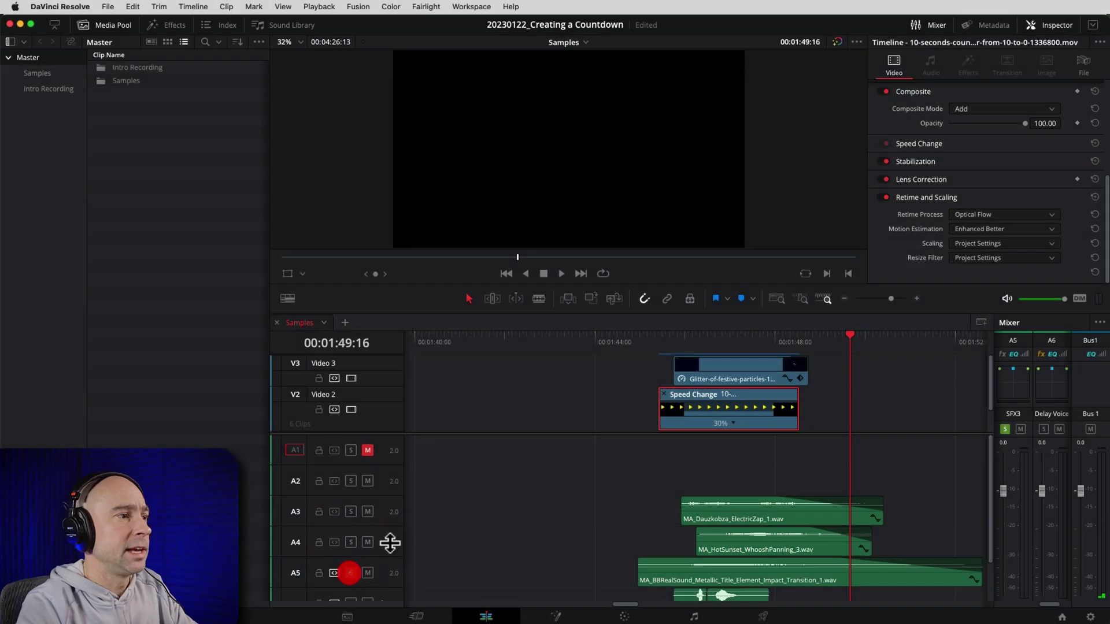
{"action": "left_click", "coordinate": [638, 342]}
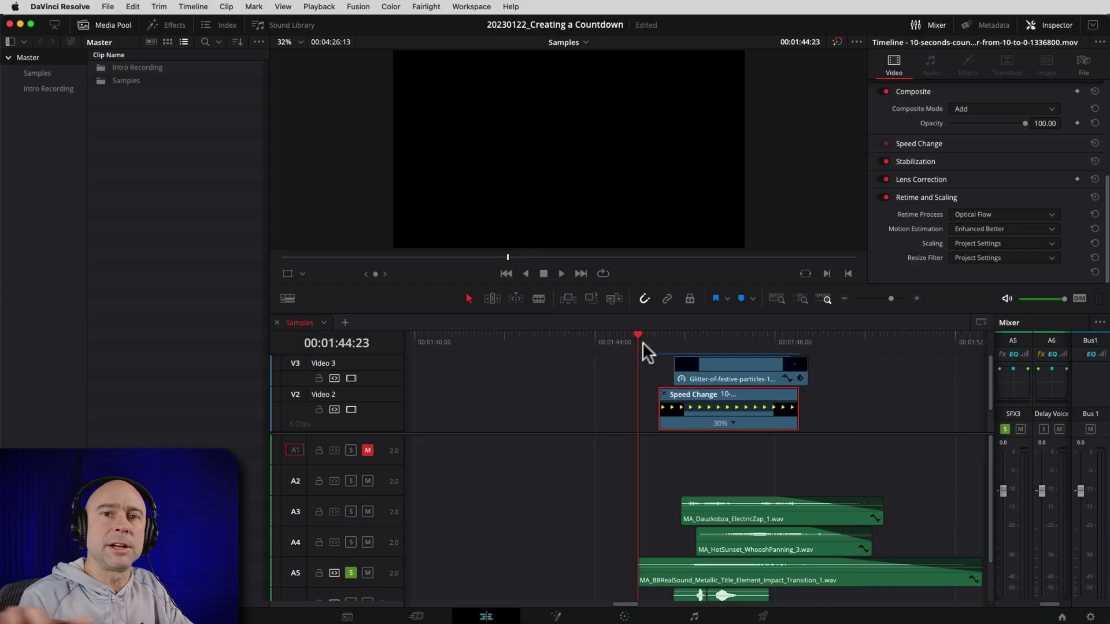
{"action": "key", "text": "space"}
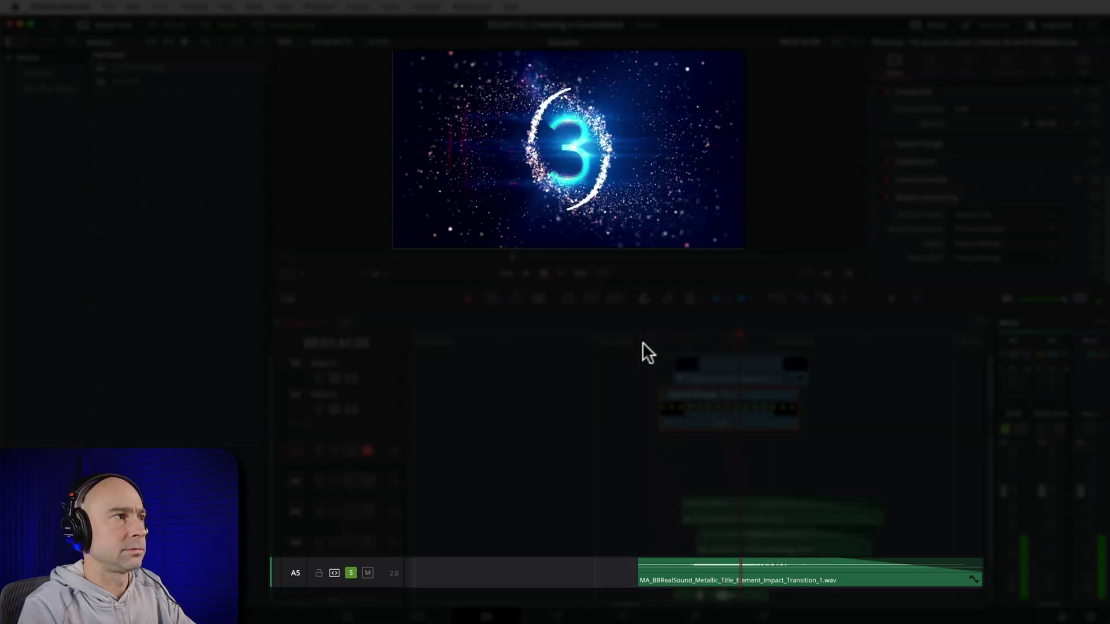
{"action": "key", "text": "space"}
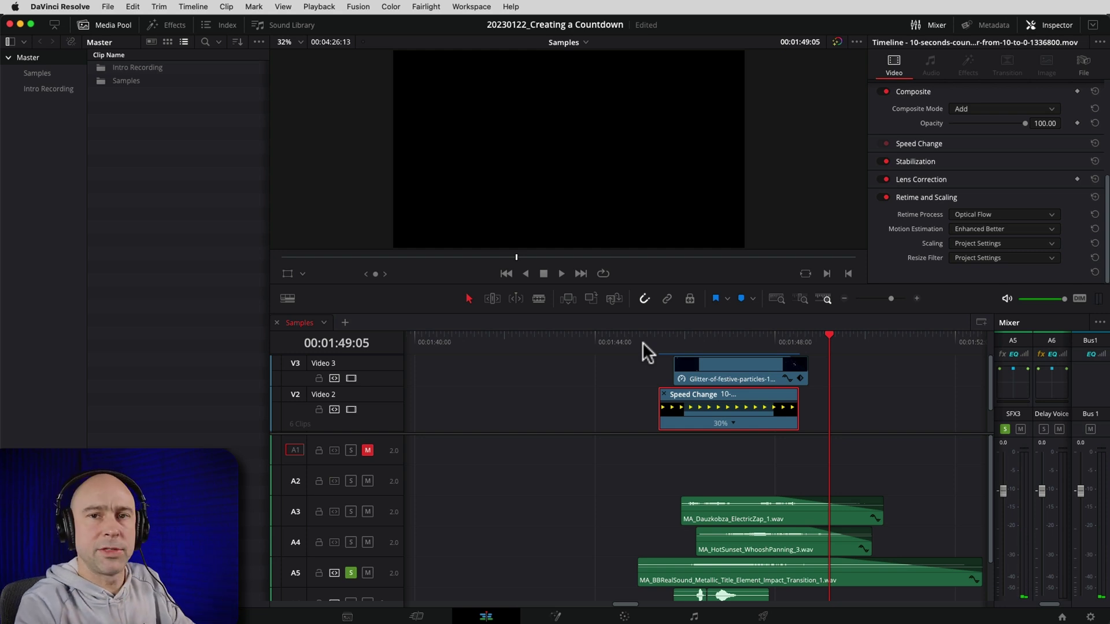
Step: Switch the solo from A5 to A6 and play the delayed countdown voice clips from 00:01:45:10
{"action": "scroll", "coordinate": [542, 515], "scroll_direction": "down", "scroll_amount": 2}
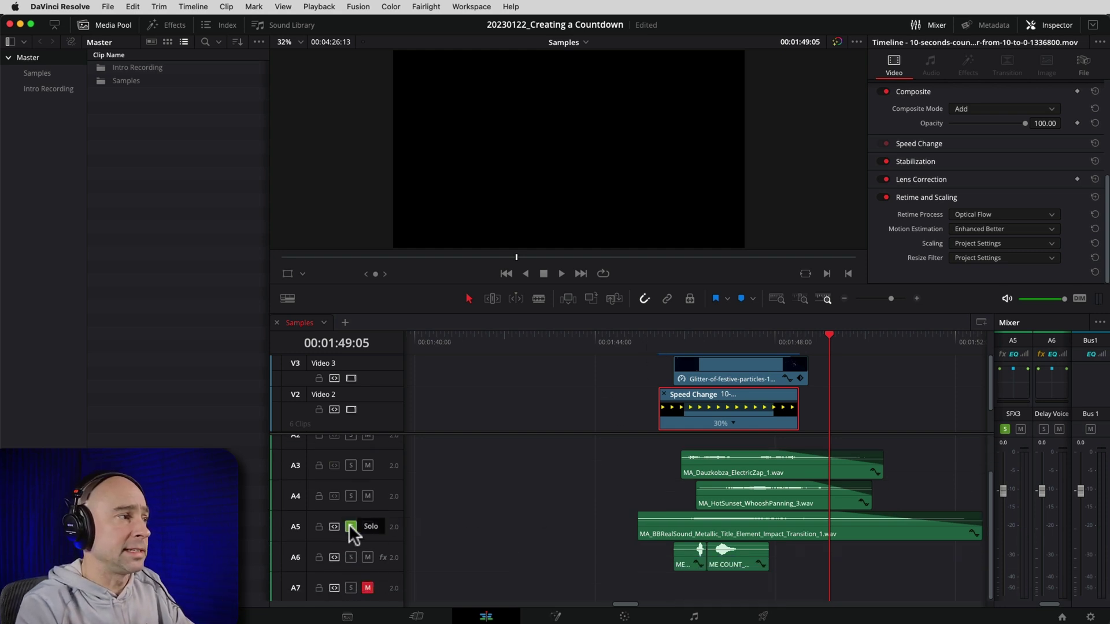
{"action": "left_click", "coordinate": [351, 527]}
{"action": "left_click", "coordinate": [351, 557]}
{"action": "left_click", "coordinate": [659, 341]}
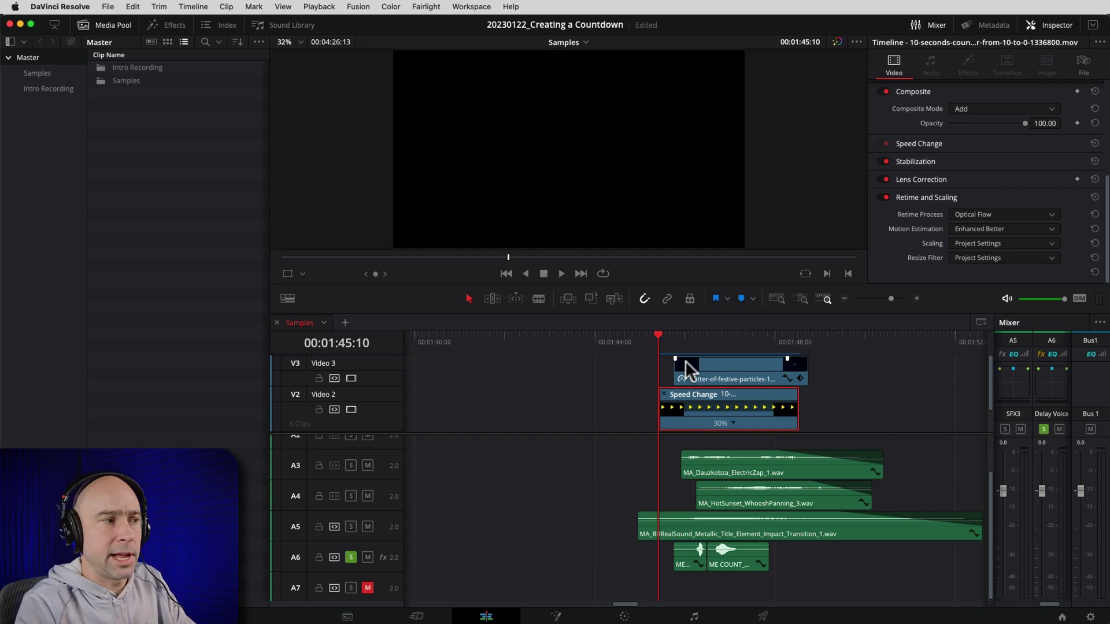
{"action": "key", "text": "space"}
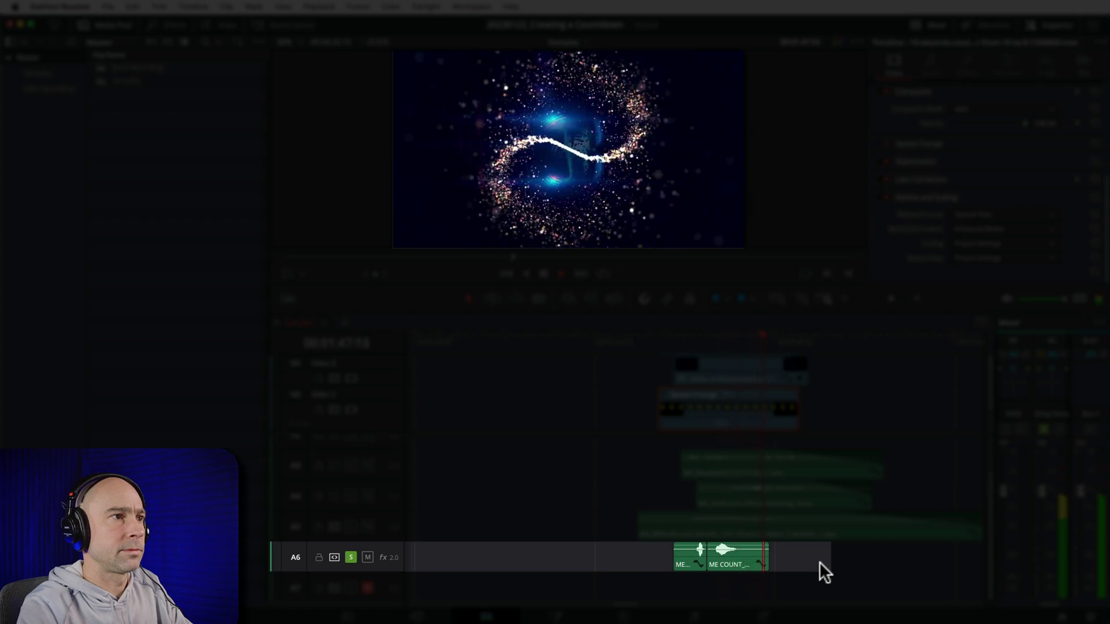
Step: Stop playback and lower the pitch of both countdown voice clips on A6 to -6 semitones
{"action": "key", "text": "space"}
{"action": "left_click_drag", "start_coordinate": [751, 585], "coordinate": [683, 565]}
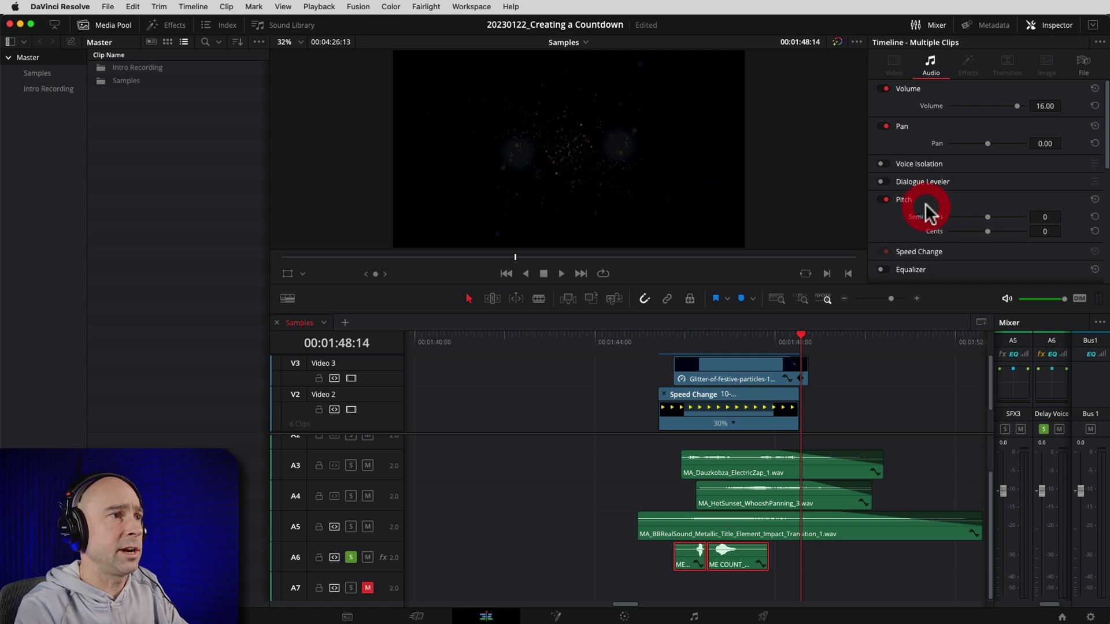
{"action": "left_click_drag", "start_coordinate": [987, 217], "coordinate": [983, 217]}
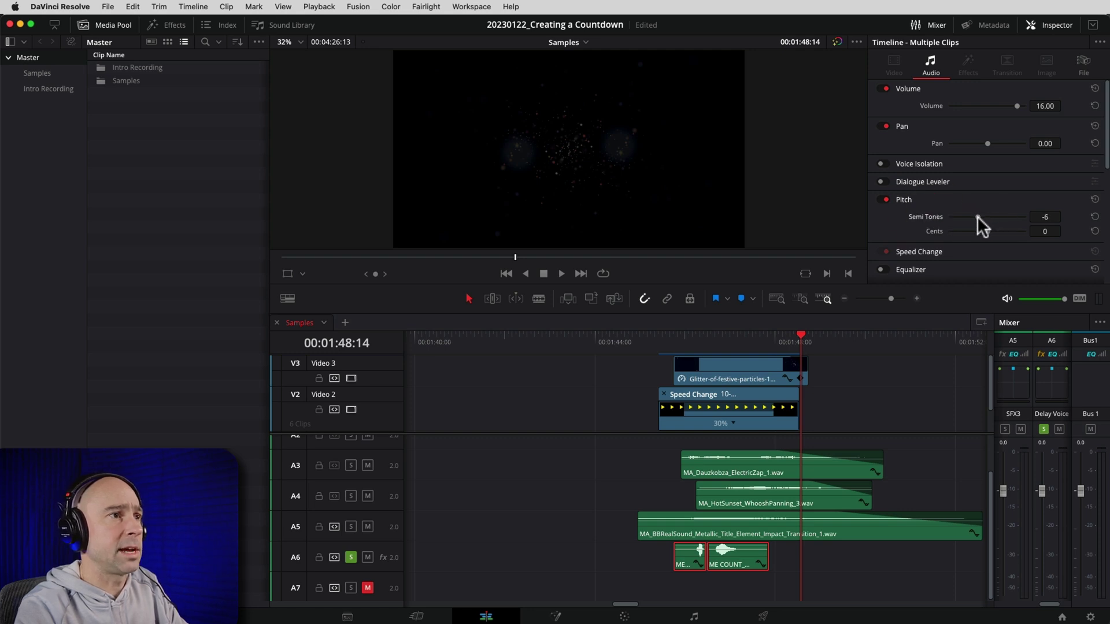
Step: Play the pitch-shifted countdown voice clips on A6 from 00:01:45:18
{"action": "left_click", "coordinate": [673, 343]}
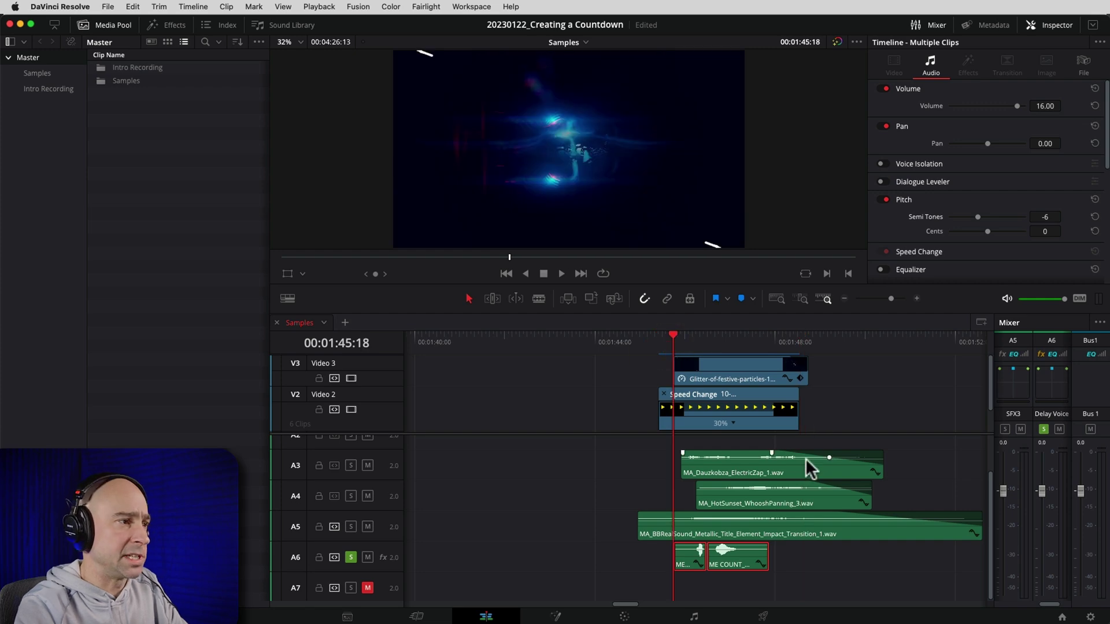
{"action": "key", "text": "space"}
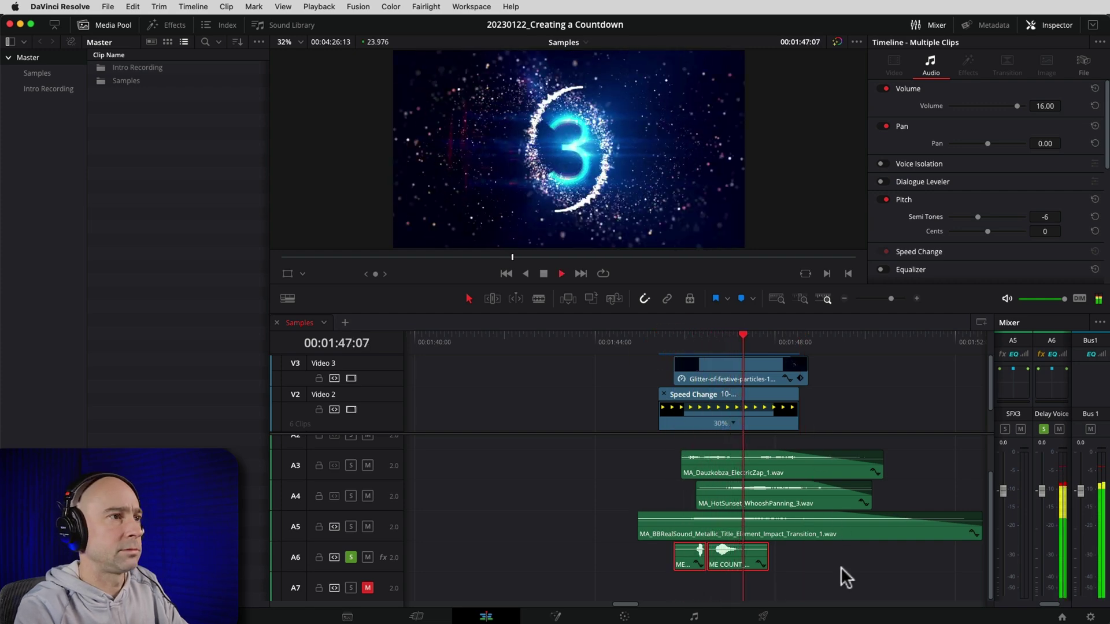
{"action": "key", "text": "space"}
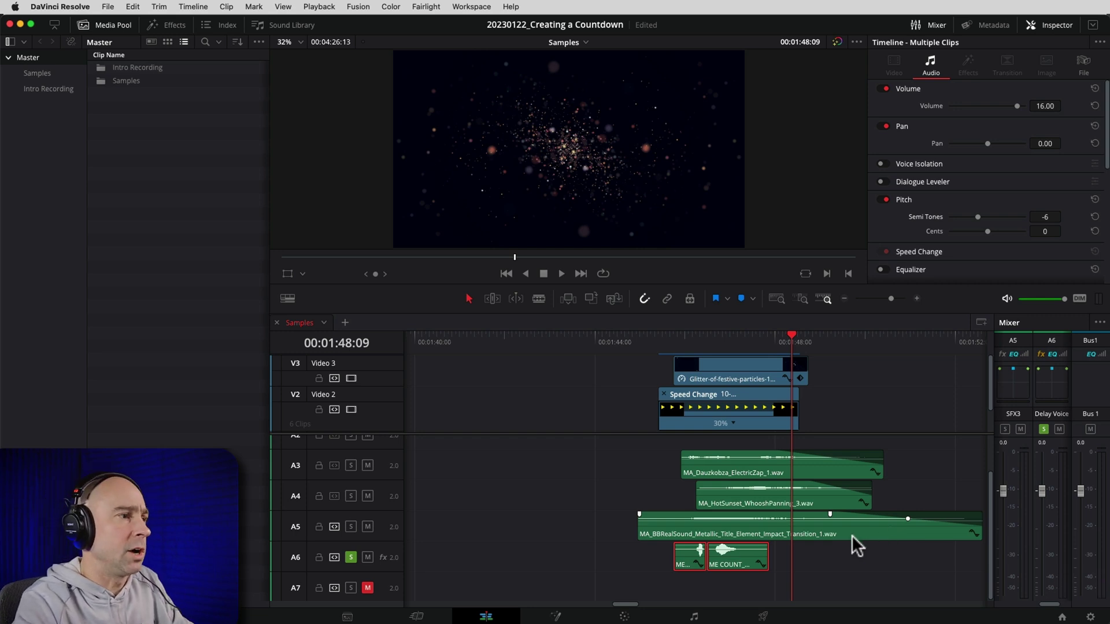
Step: Solo audio tracks A3, A4 and A5 along with A6 and play the combined countdown sound from 00:01:44:23
{"action": "left_click_drag", "start_coordinate": [350, 527], "coordinate": [352, 477]}
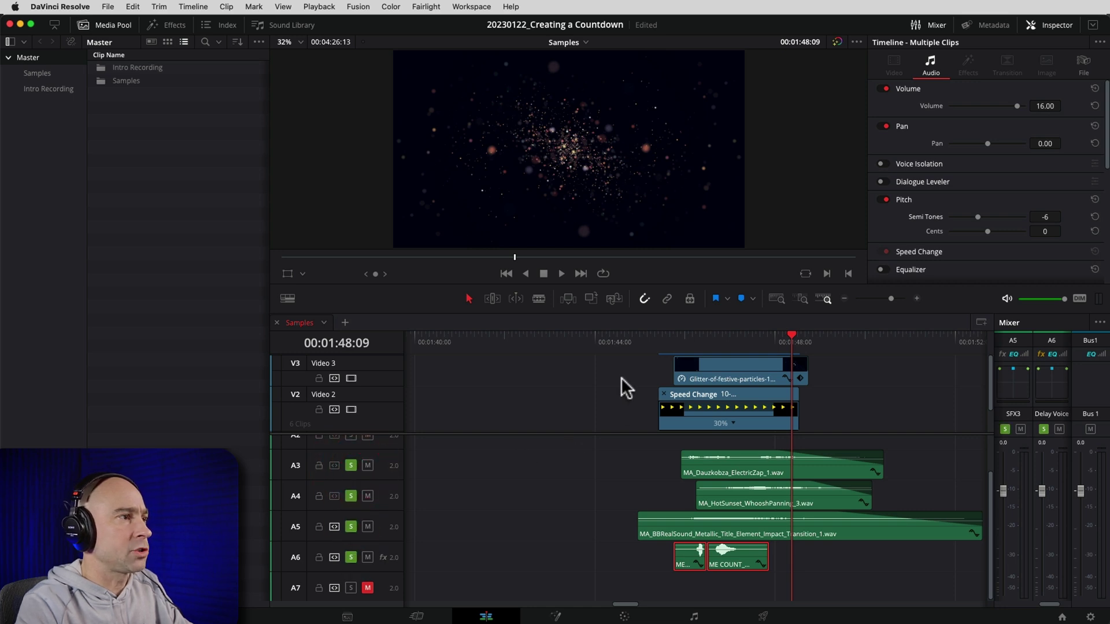
{"action": "left_click", "coordinate": [636, 341]}
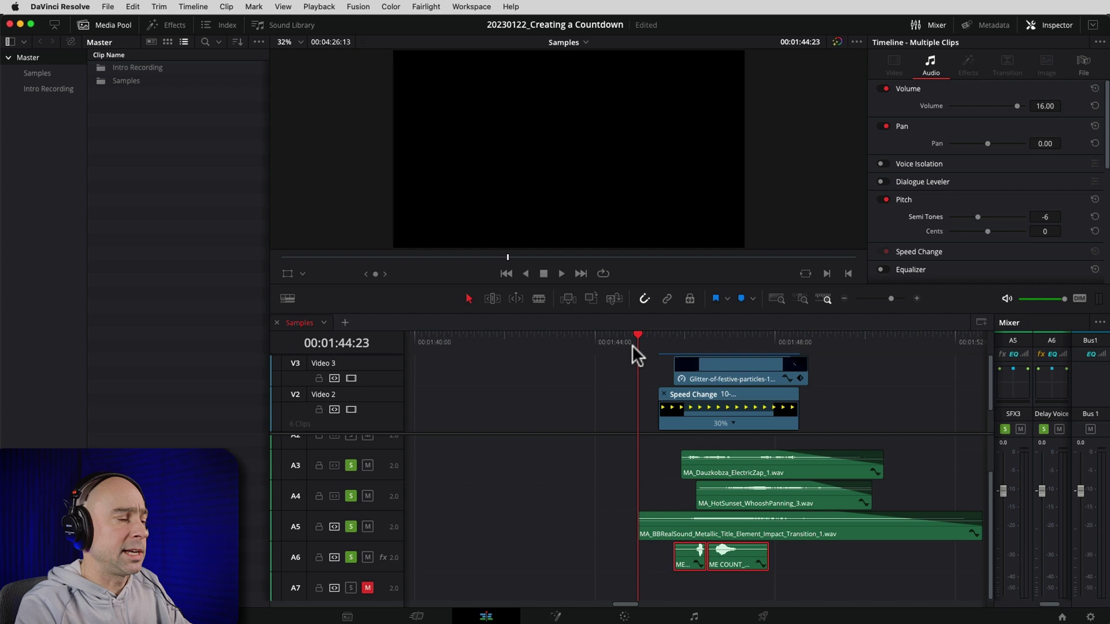
{"action": "key", "text": "space"}
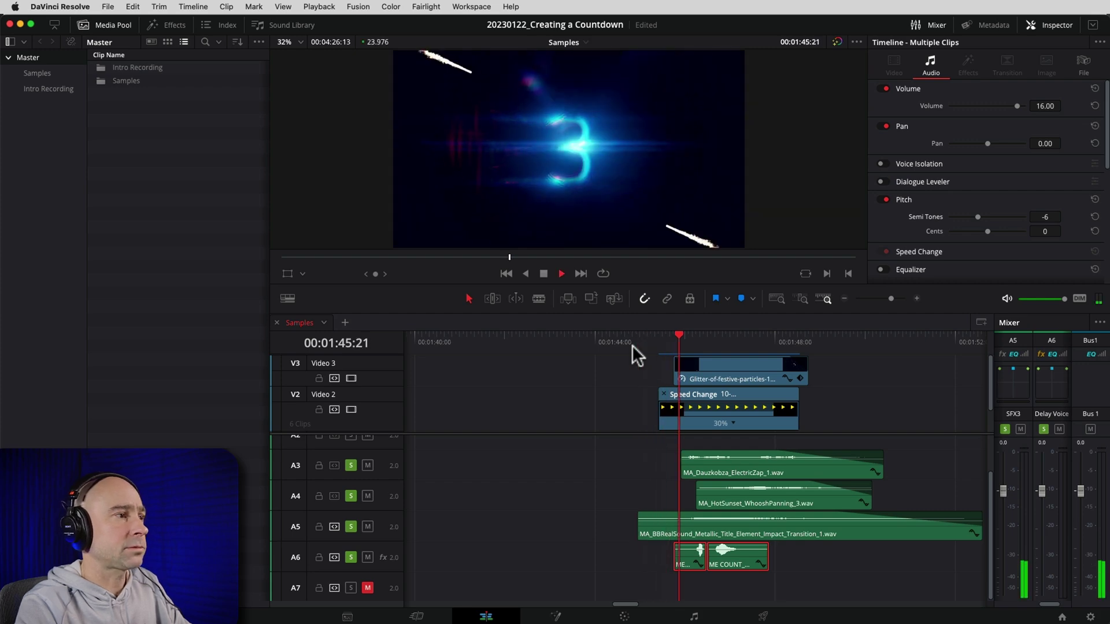